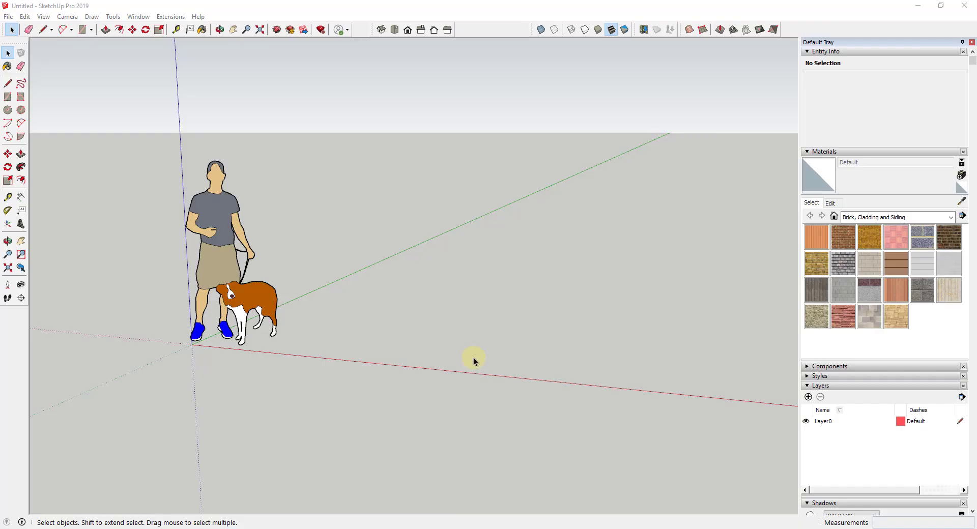
Draw a two-point arc on the ground beside the red axis and close it with a straight edge about 5' 10 3/16" long
middle_drag(466, 346, 455, 353)
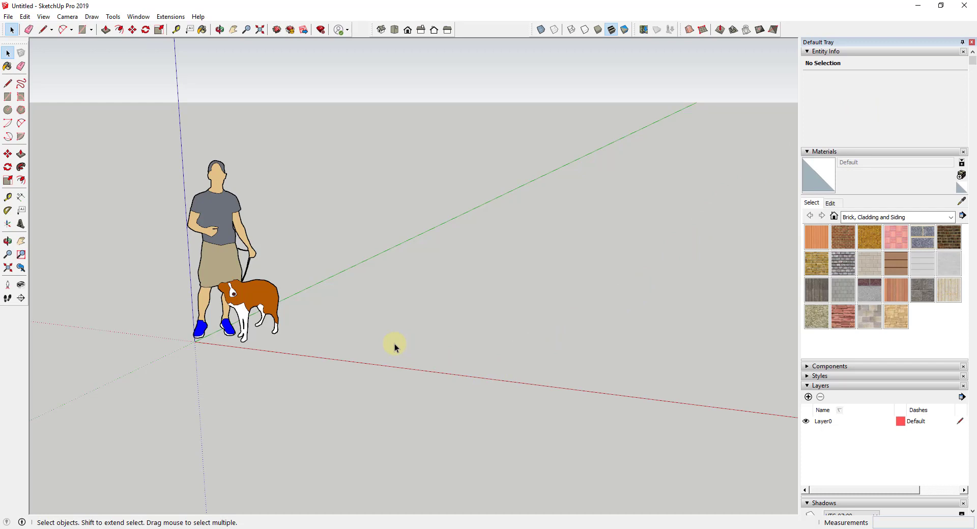
key(a)
click(376, 352)
click(433, 305)
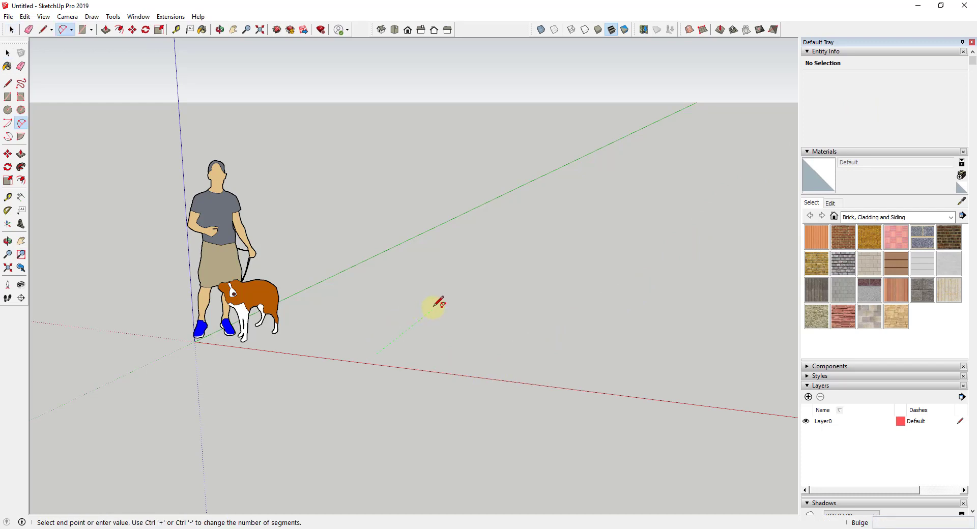
click(452, 327)
key(l)
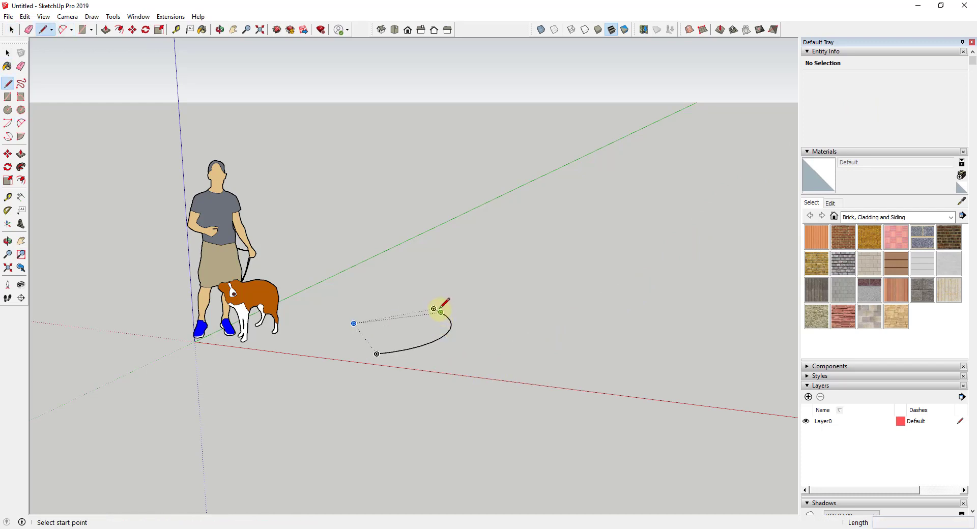
click(440, 311)
click(377, 353)
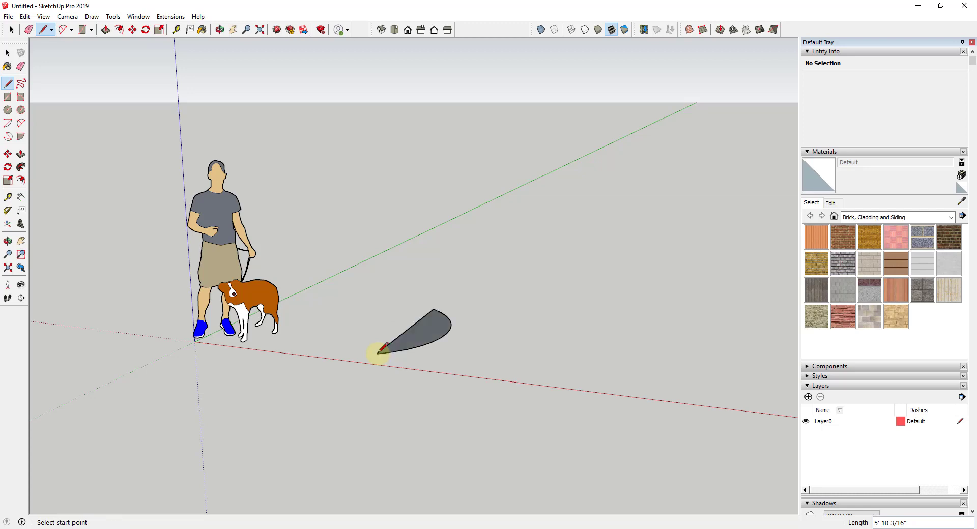
Extrude the closed arc face upward about 5' 7 9/16" with Push/Pull
key(space)
key(p)
click(431, 339)
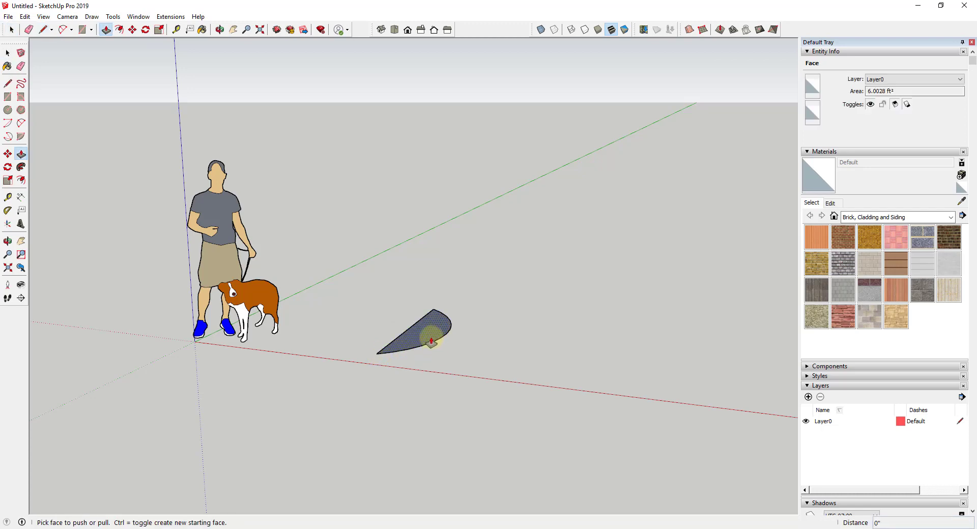
drag(418, 342, 408, 178)
middle_drag(408, 179, 423, 261)
key(space)
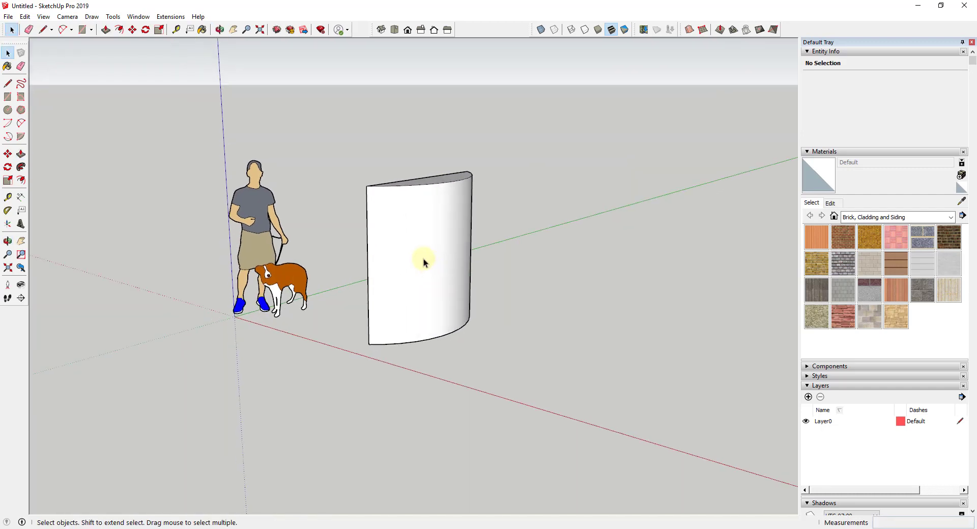
Select the curved front surface of the extruded solid to examine it
click(423, 261)
scroll(417, 264, up, 2)
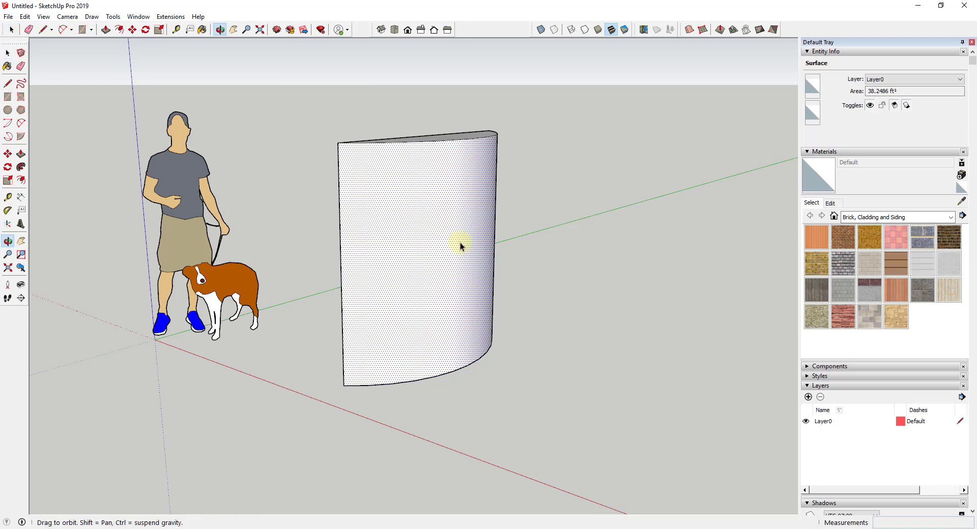
middle_drag(460, 243, 464, 272)
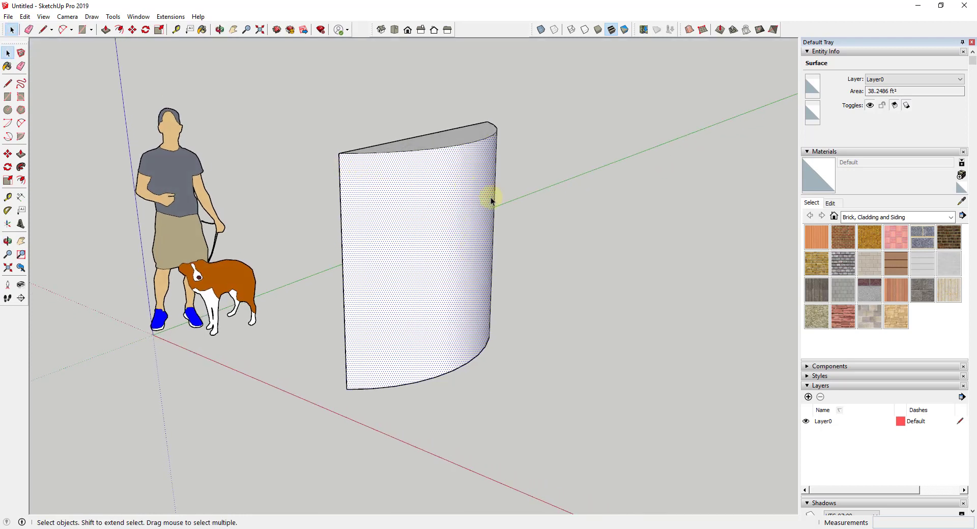
Trace the first two straight segments of the arc's upper edge with the Line tool to examine how it is segmented
middle_drag(392, 173, 404, 219)
scroll(324, 255, up, 6)
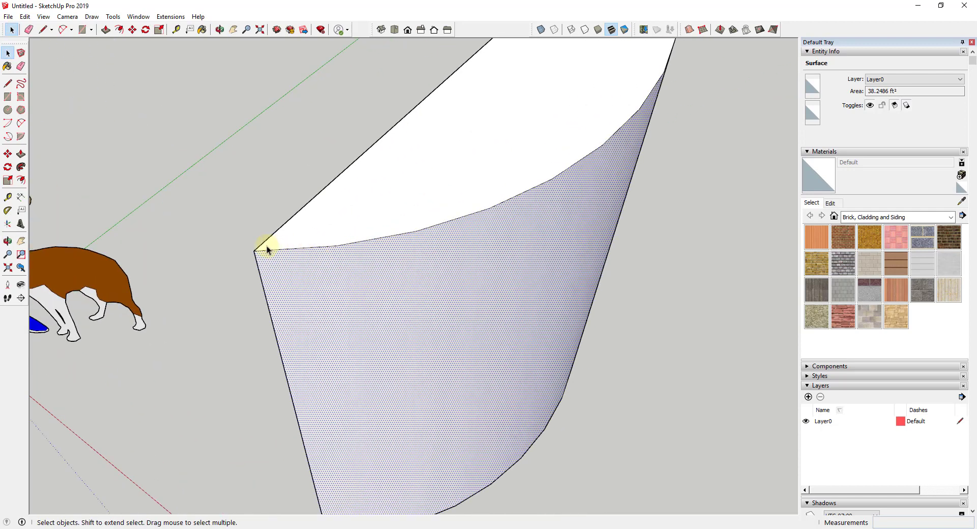
key(l)
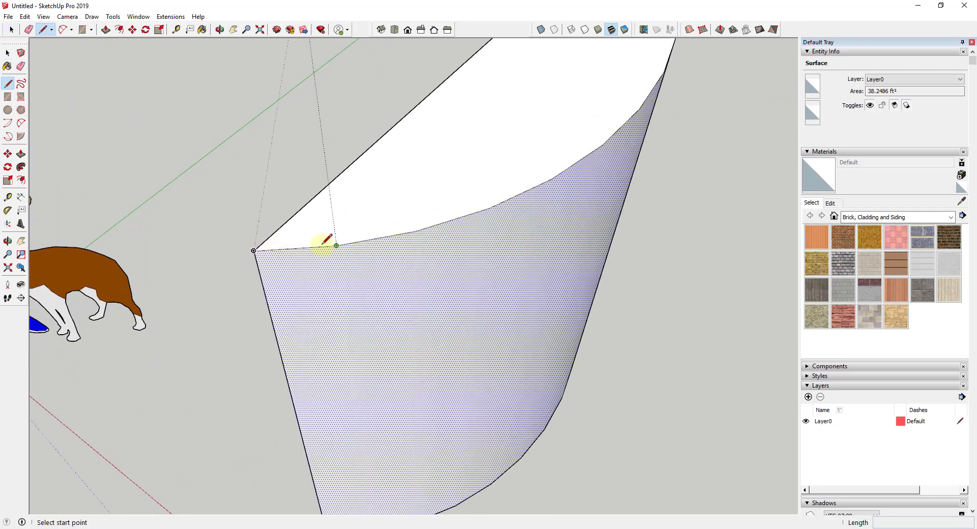
click(254, 251)
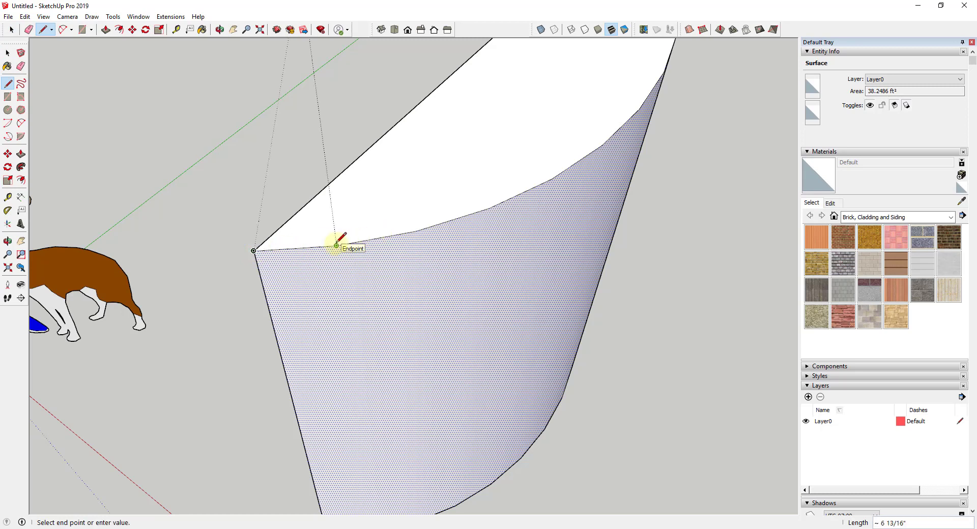
click(336, 246)
click(336, 246)
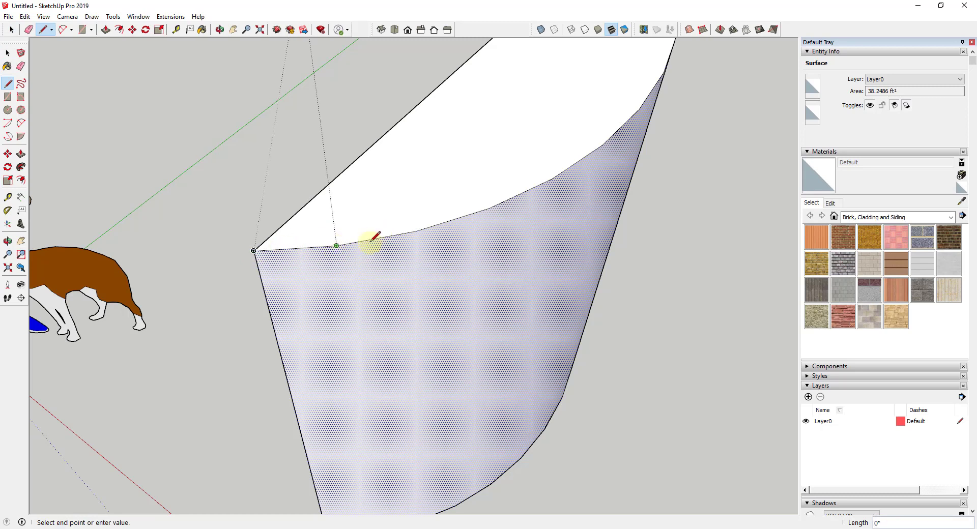
click(417, 231)
scroll(421, 218, down, 3)
mouse_move(421, 218)
middle_down()
mouse_move(473, 234)
mouse_move(446, 193)
mouse_move(488, 242)
mouse_move(484, 199)
middle_up()
scroll(449, 190, down, 3)
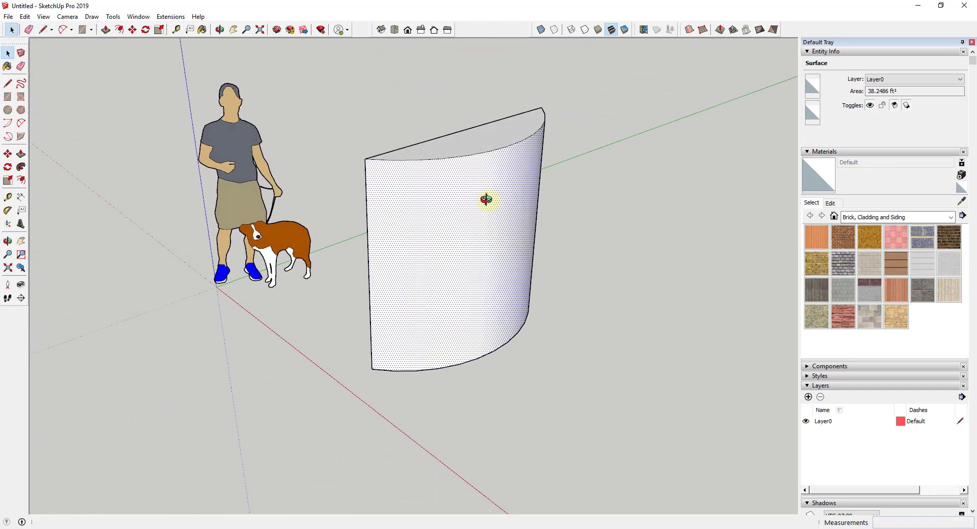
key(space)
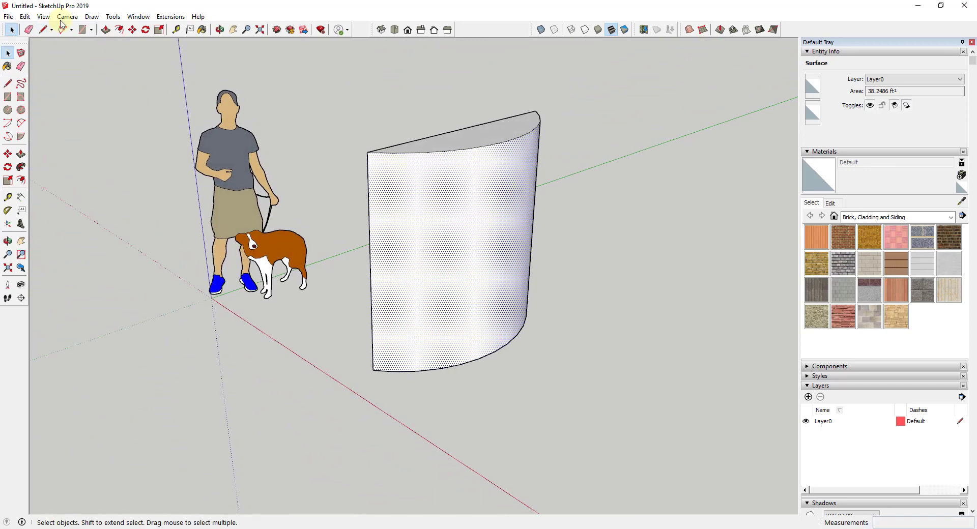
Display hidden geometry and select individual facets and a dashed vertical edge on the curved surface
click(43, 16)
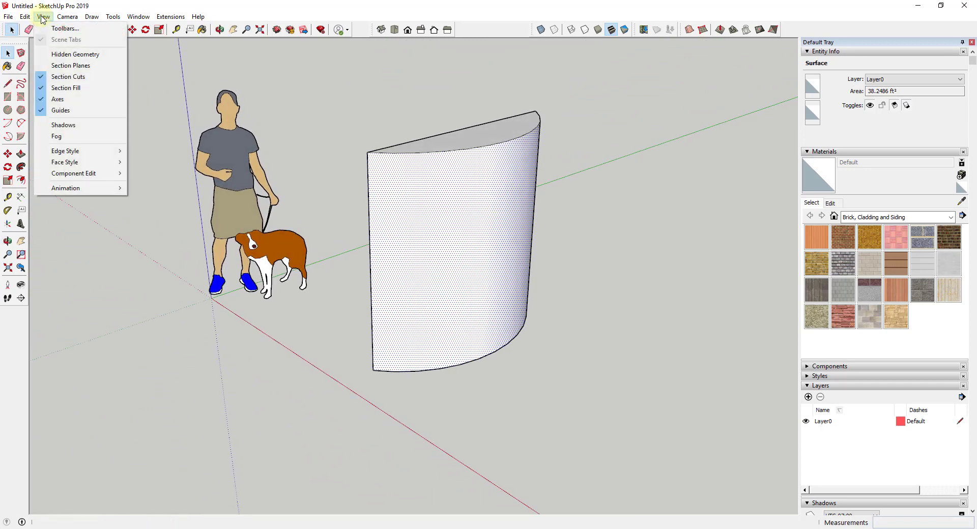
click(75, 55)
middle_drag(558, 247, 393, 221)
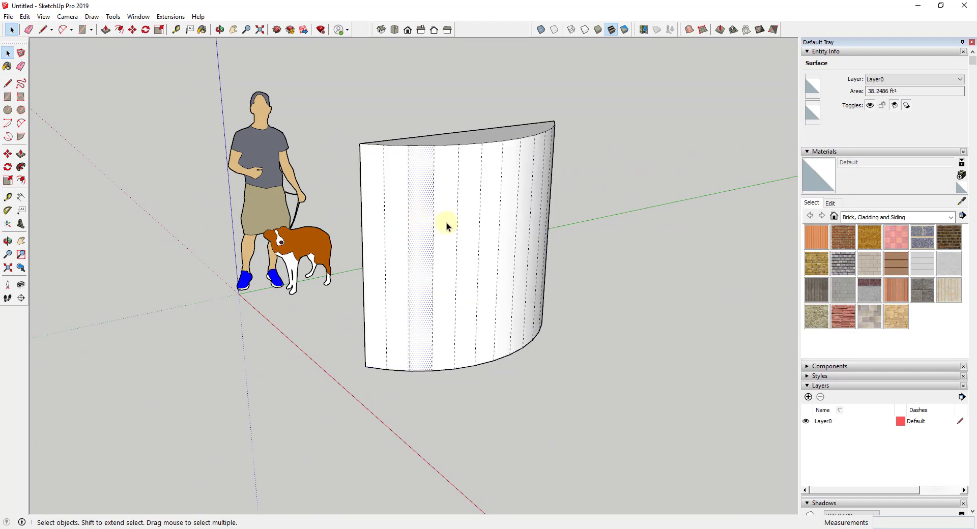
click(539, 217)
middle_drag(432, 212, 412, 190)
click(446, 188)
click(477, 195)
click(477, 195)
click(506, 151)
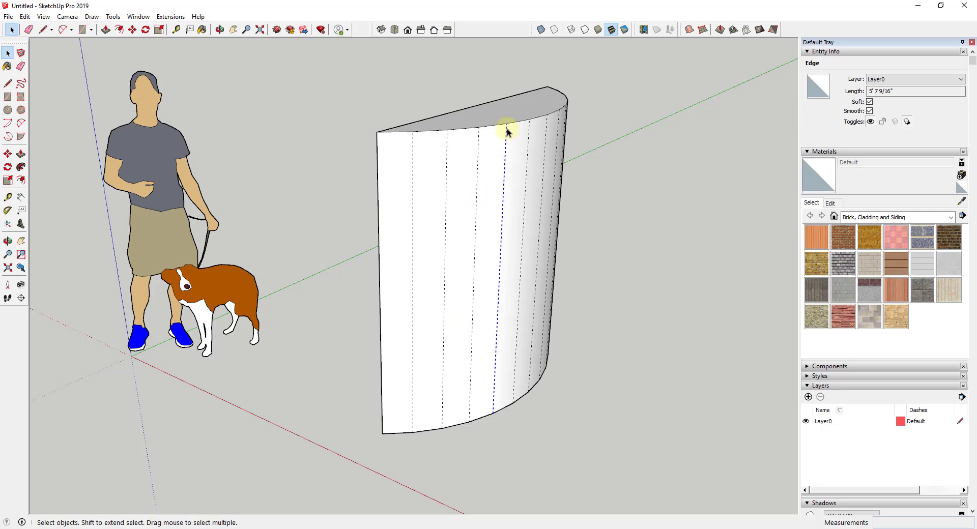
Turn off the hidden geometry display, clear the selection and look over the smooth curved surface
click(43, 17)
click(72, 55)
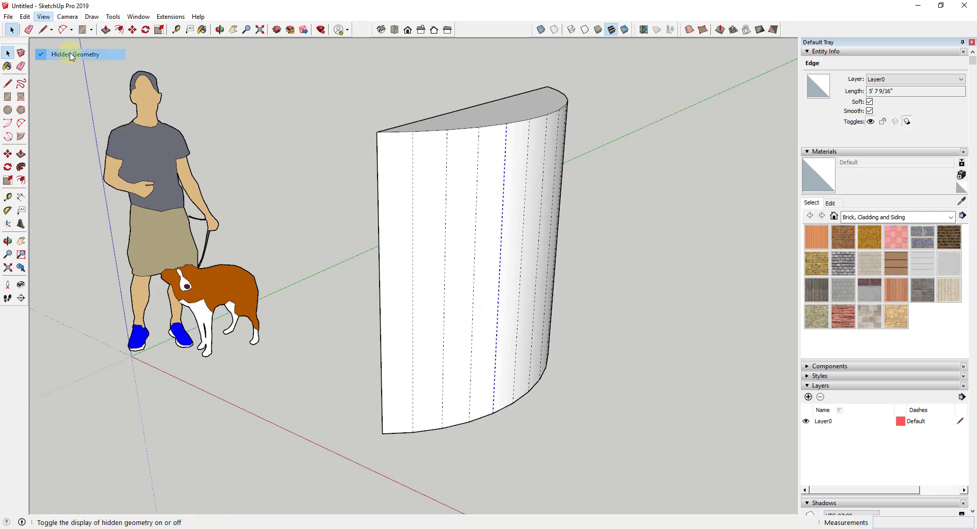
click(599, 246)
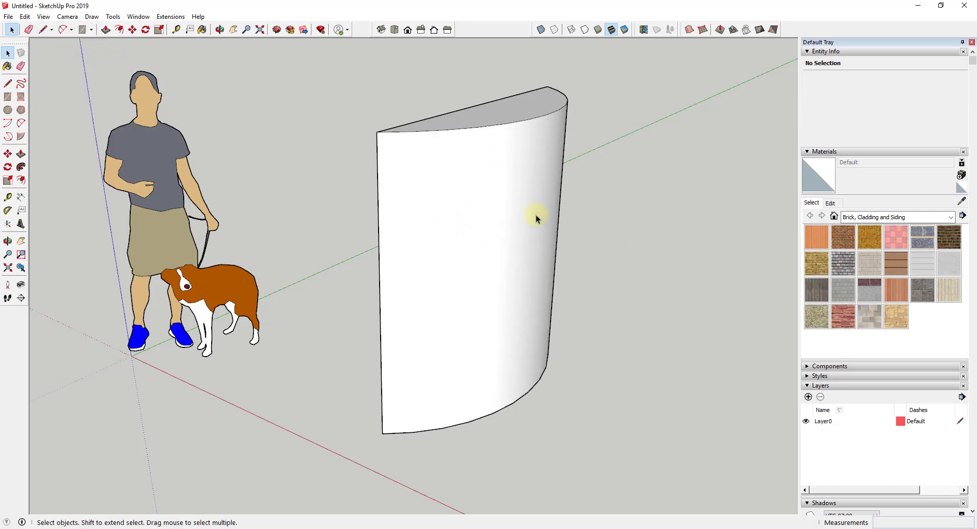
mouse_move(563, 224)
middle_down()
mouse_move(549, 215)
mouse_move(587, 228)
mouse_move(530, 220)
mouse_move(558, 221)
middle_up()
scroll(498, 264, down, 3)
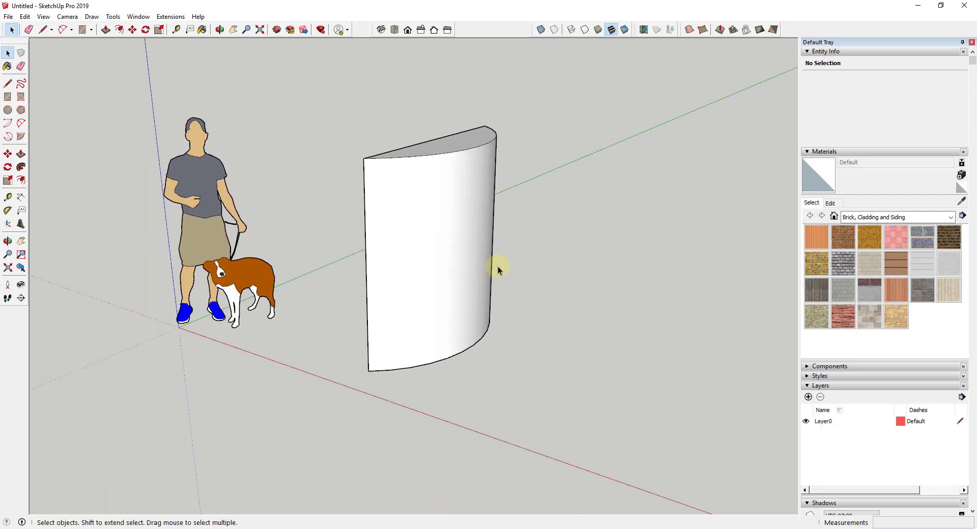
scroll(466, 234, up, 3)
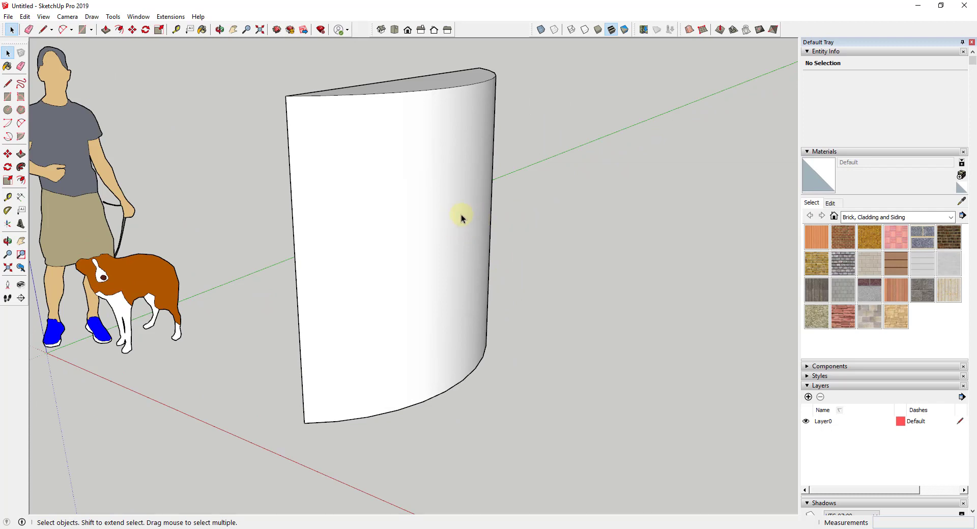
middle_drag(513, 213, 473, 192)
Turn on the hidden geometry display and examine the dashed edges on the curved surface
click(43, 16)
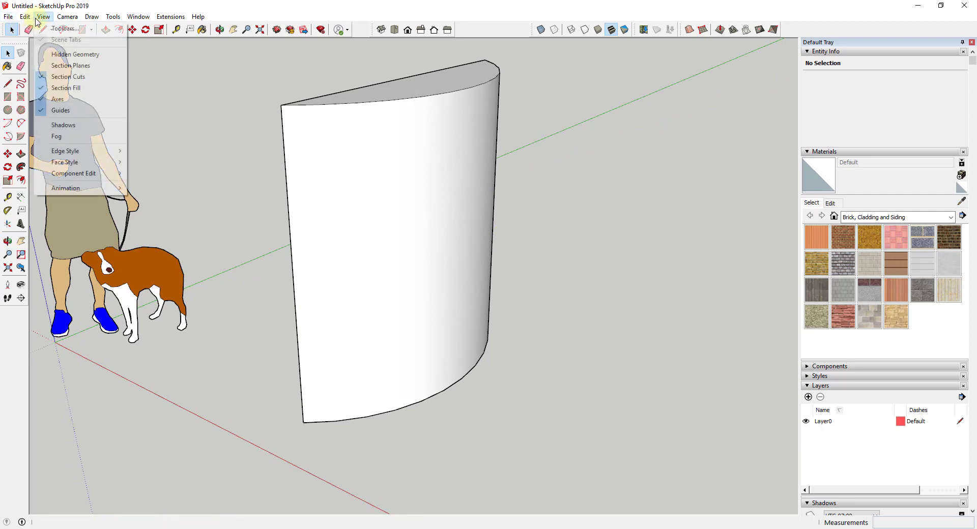
click(71, 54)
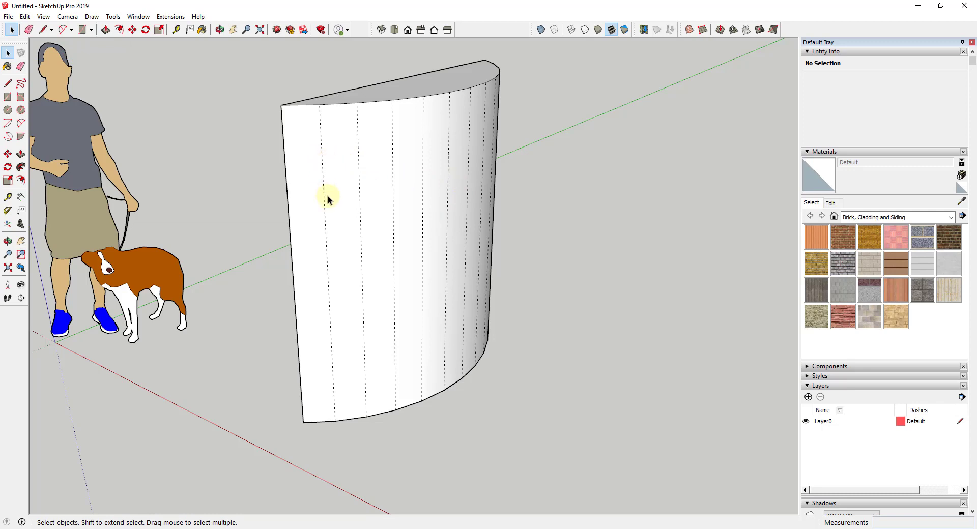
scroll(328, 199, up, 5)
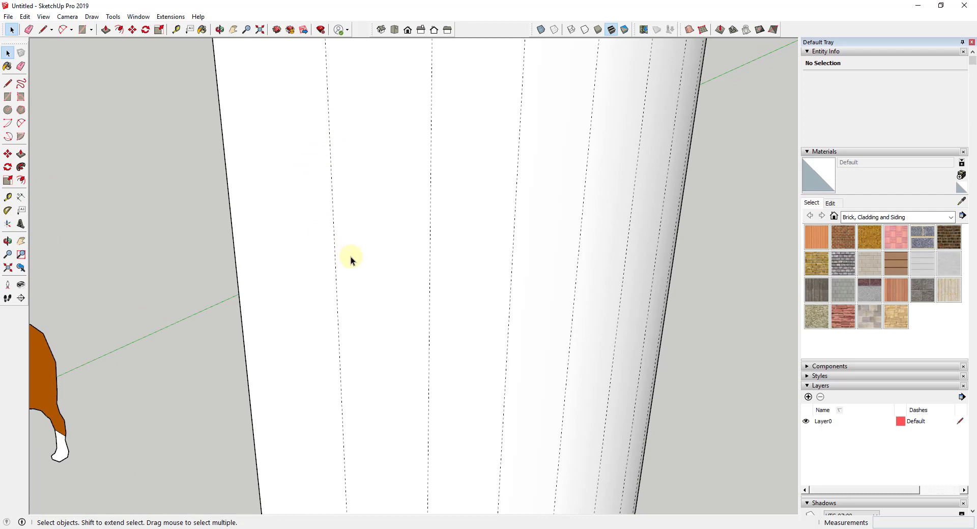
scroll(351, 256, down, 5)
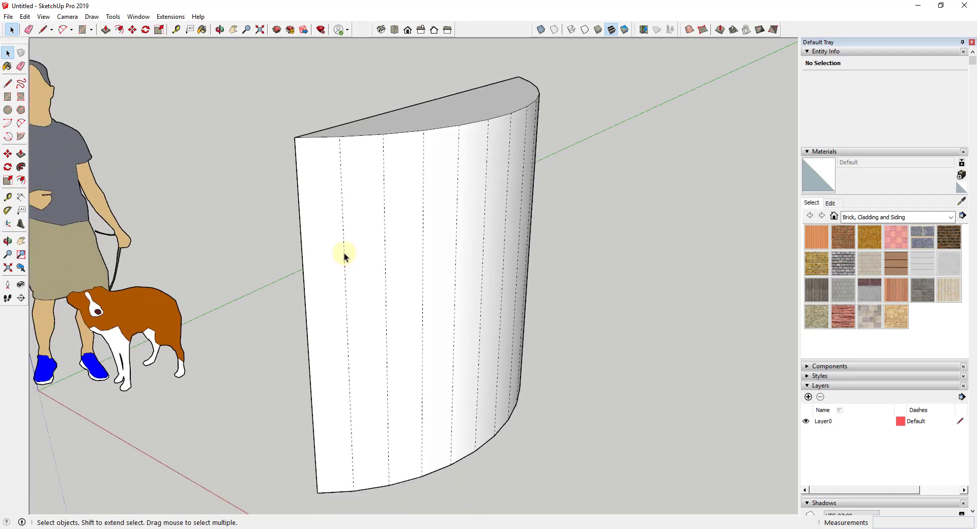
Select the dashed vertical edge nearest the solid's front corner and disable its Soft property
click(341, 255)
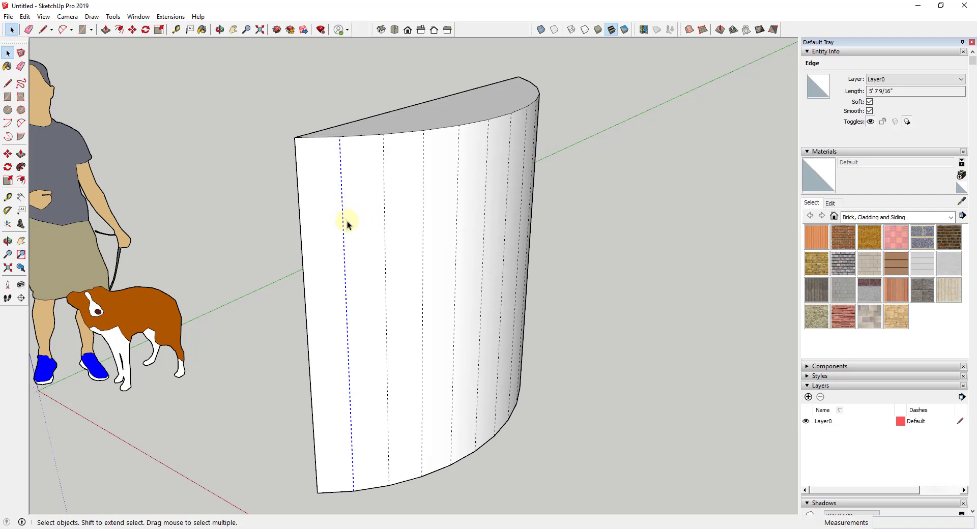
click(43, 16)
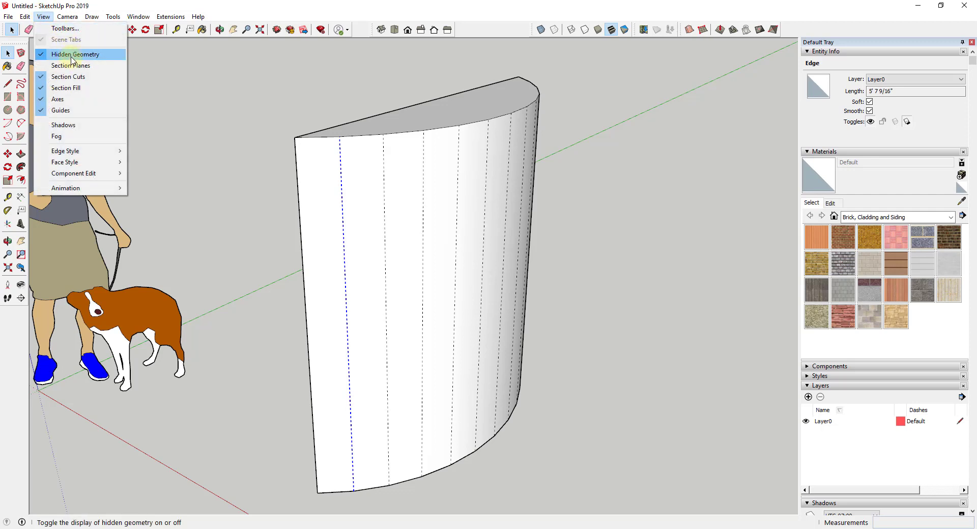
mouse_move(67, 16)
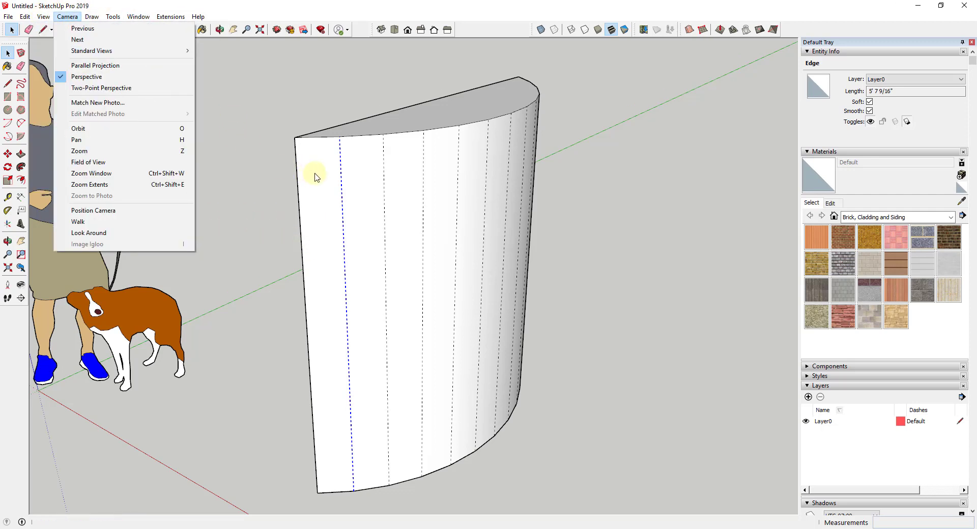
click(340, 177)
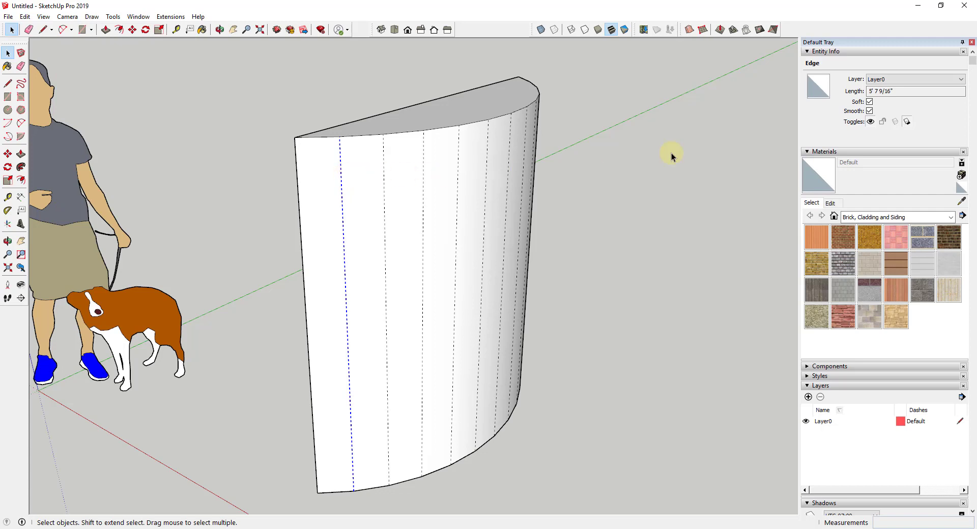
click(870, 103)
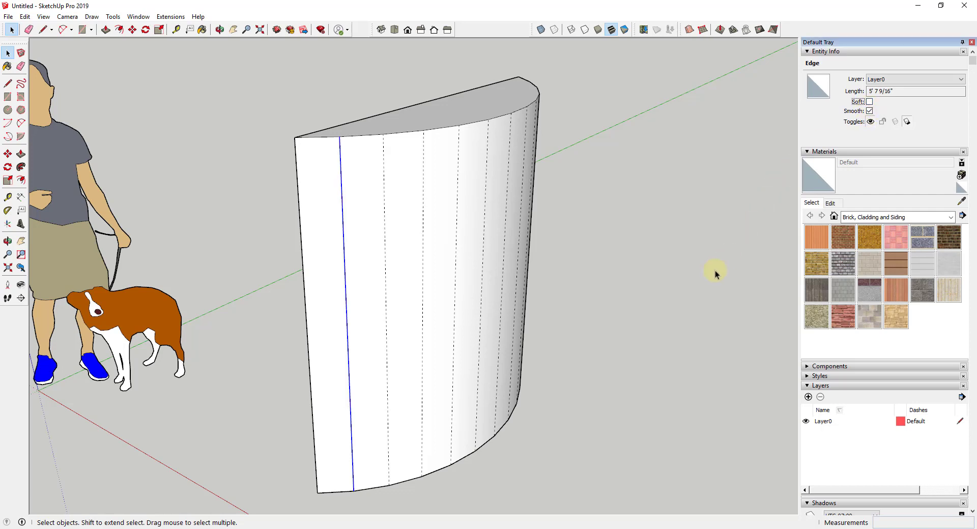
Hide the hidden geometry again and select the narrow end facet and the remaining curved surface separately
click(590, 291)
click(44, 17)
click(70, 54)
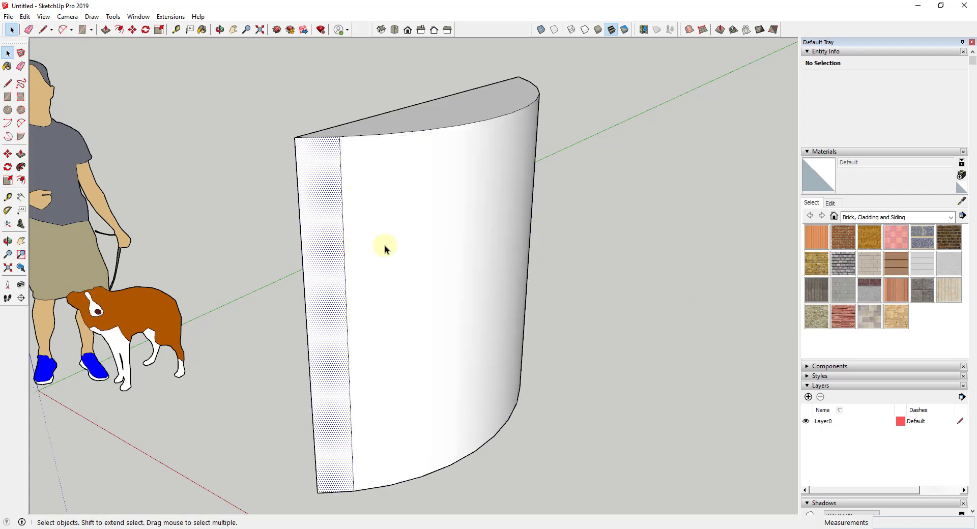
click(350, 246)
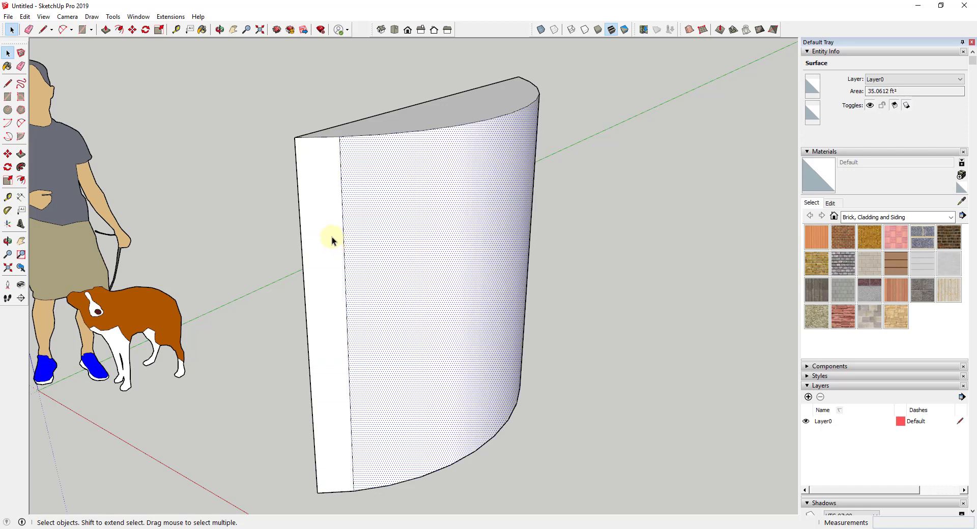
click(331, 237)
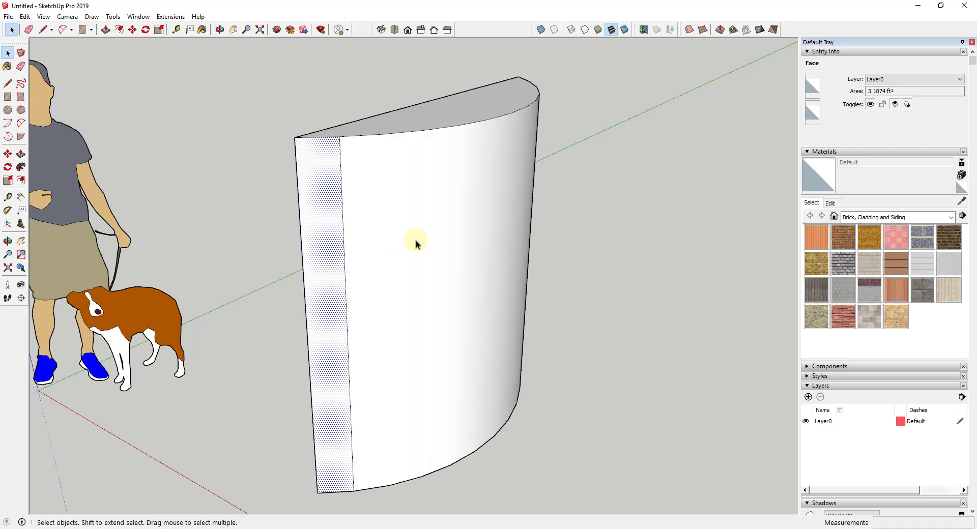
click(415, 240)
Show the hidden geometry and re-enable the Soft property on the solid vertical edge beside the narrow end facet
click(342, 201)
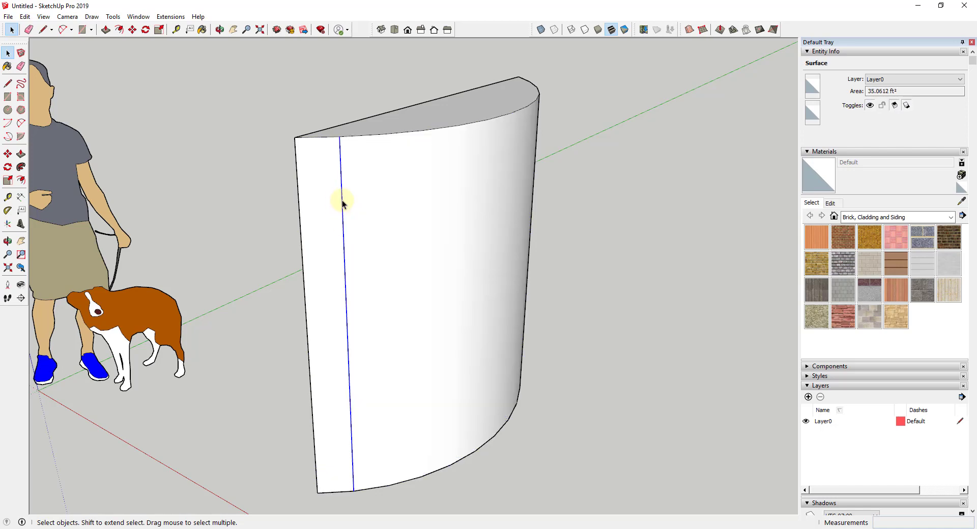
click(43, 16)
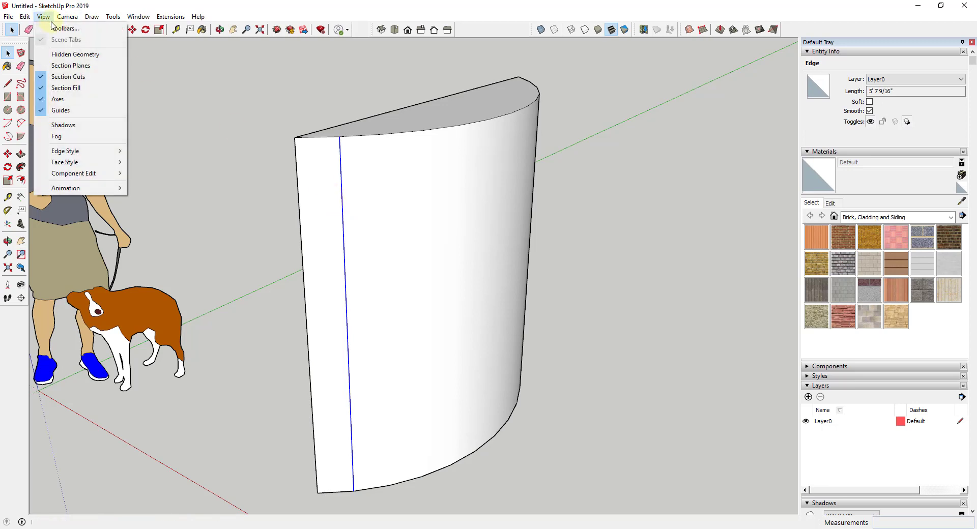
click(66, 57)
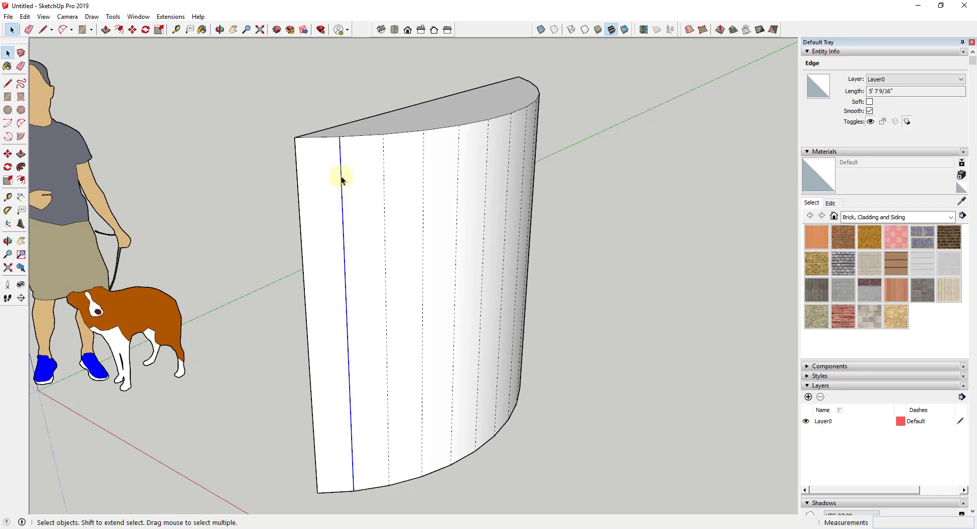
click(869, 102)
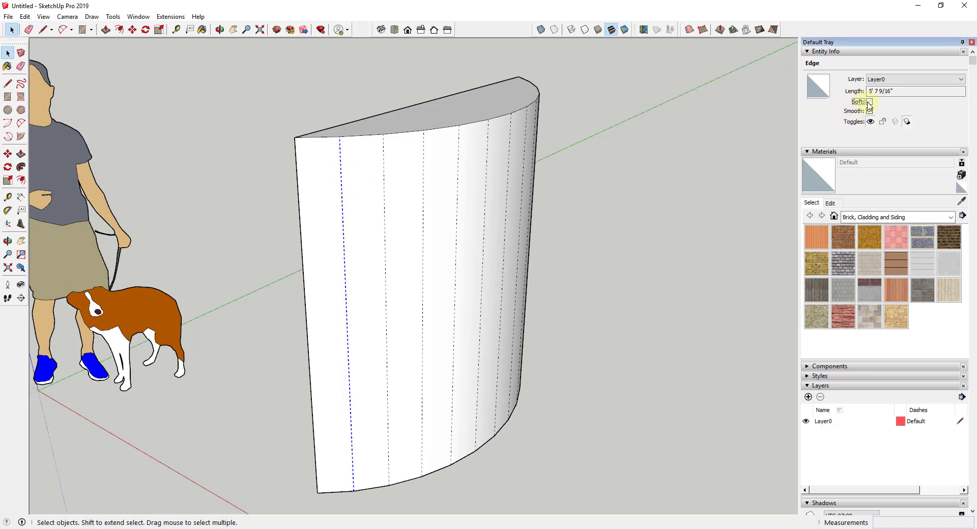
Clear the edge selection, hide the hidden geometry and select the whole curved surface
click(709, 223)
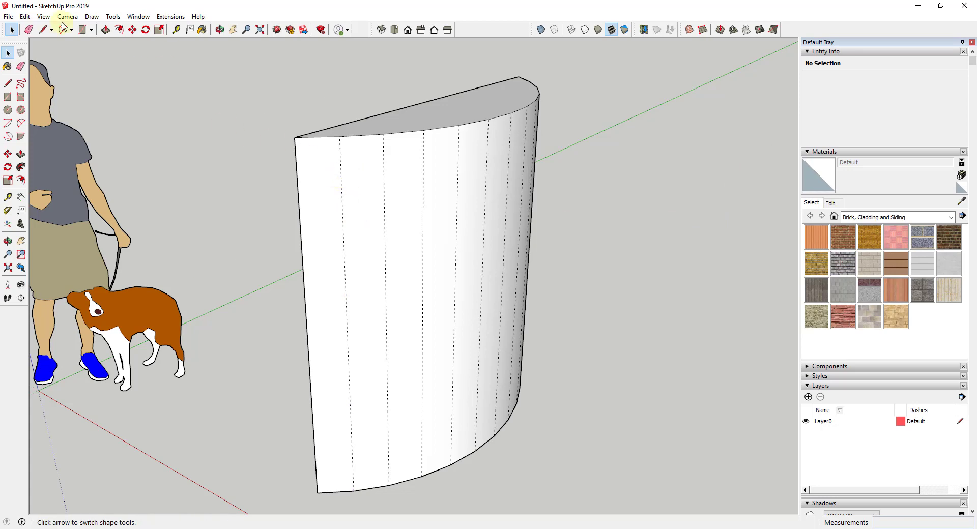
click(44, 18)
click(71, 54)
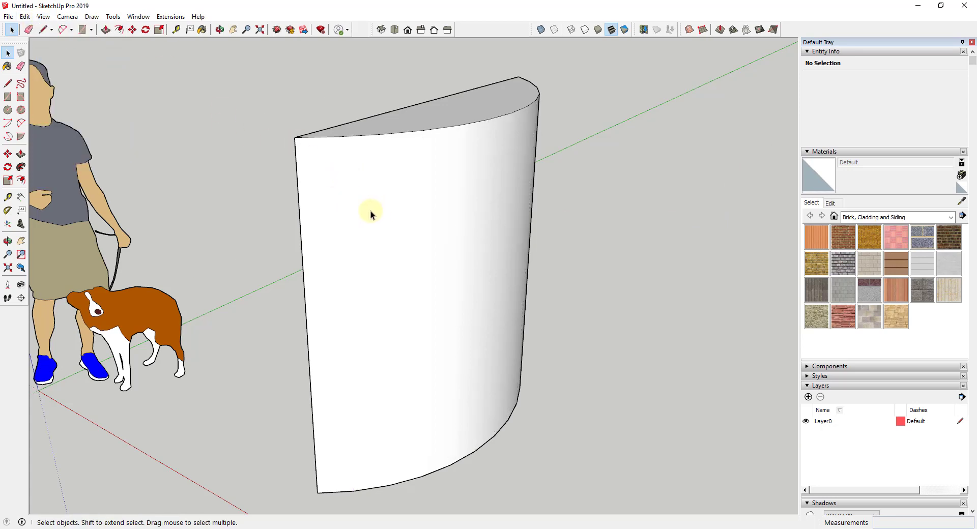
click(342, 209)
middle_drag(497, 200, 469, 164)
scroll(483, 178, down, 3)
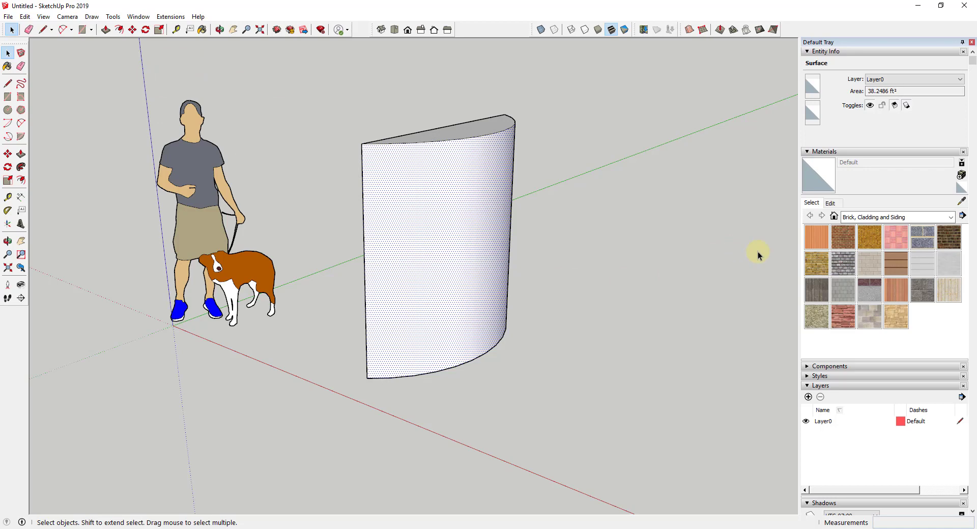
Try painting the whole curved surface with Brick Antique 01, inspect the result and undo the paint
click(843, 237)
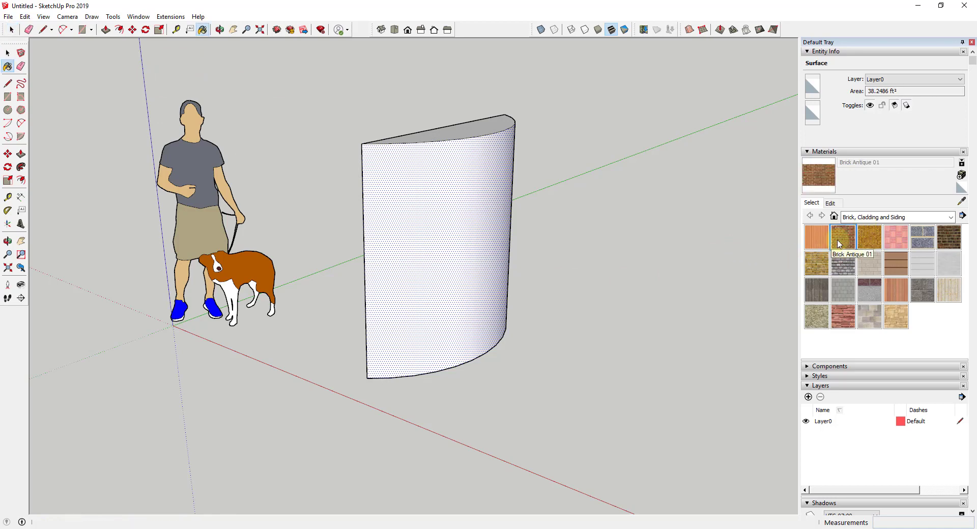
click(441, 218)
key(o)
mouse_move(480, 230)
mouse_down()
mouse_move(116, 204)
mouse_move(285, 152)
mouse_up()
key(b)
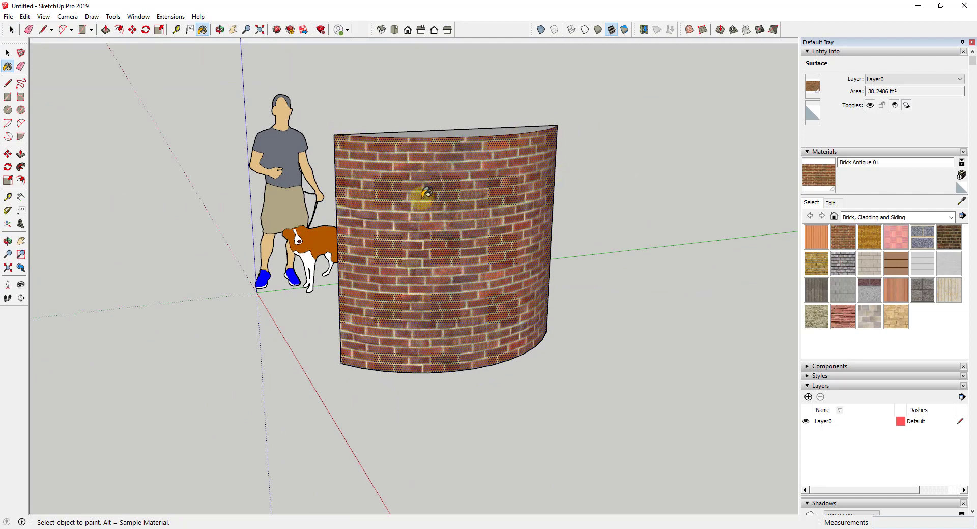
key(ctrl+z)
middle_drag(421, 194, 585, 203)
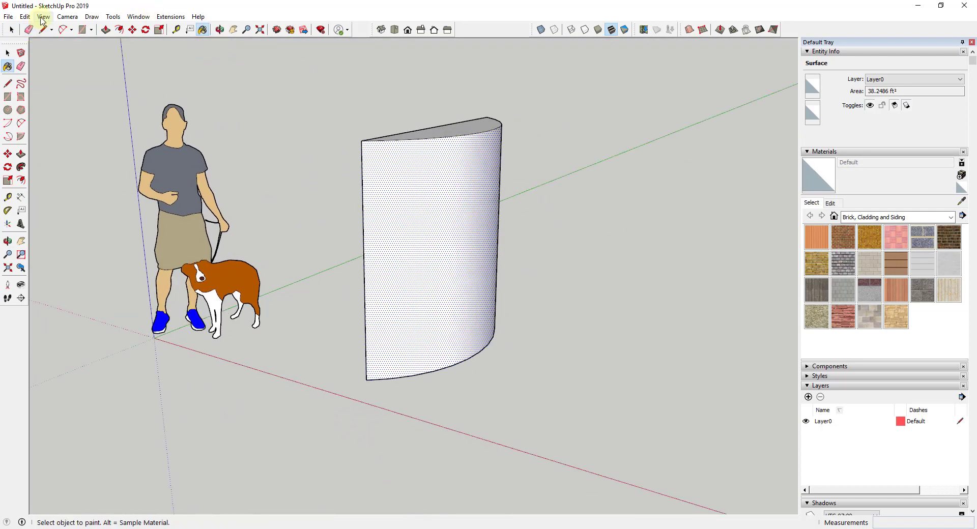
Show the hidden geometry and disable the Soft property on the dashed vertical edge nearest the front corner
click(24, 17)
mouse_move(43, 20)
click(57, 53)
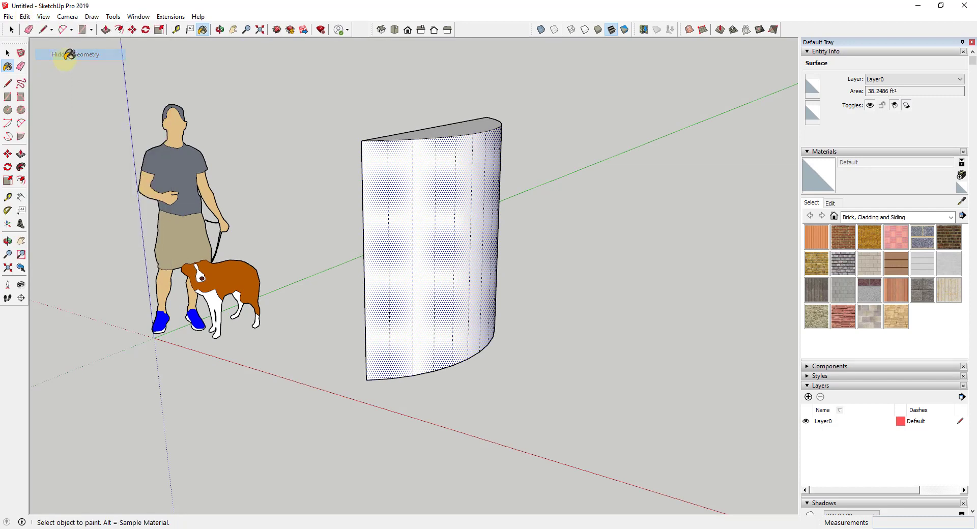
key(space)
click(389, 187)
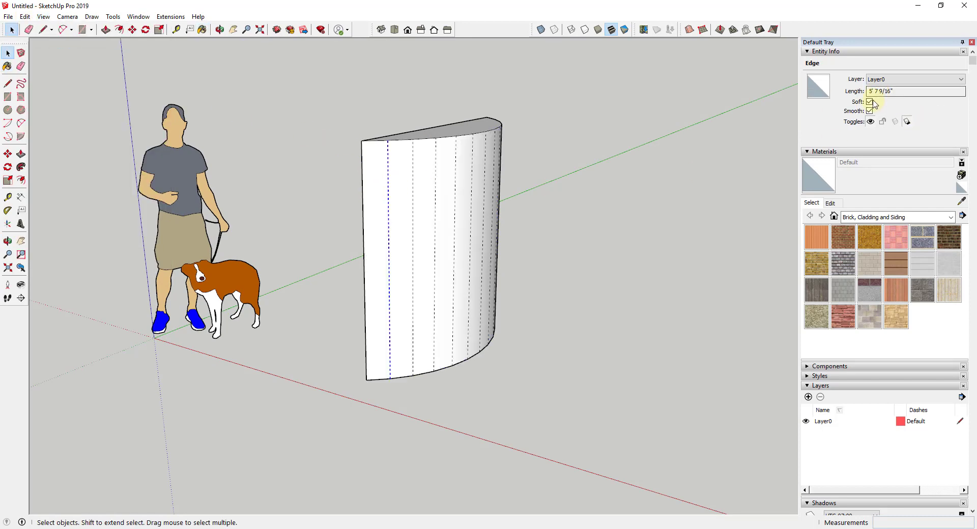
click(870, 102)
click(689, 205)
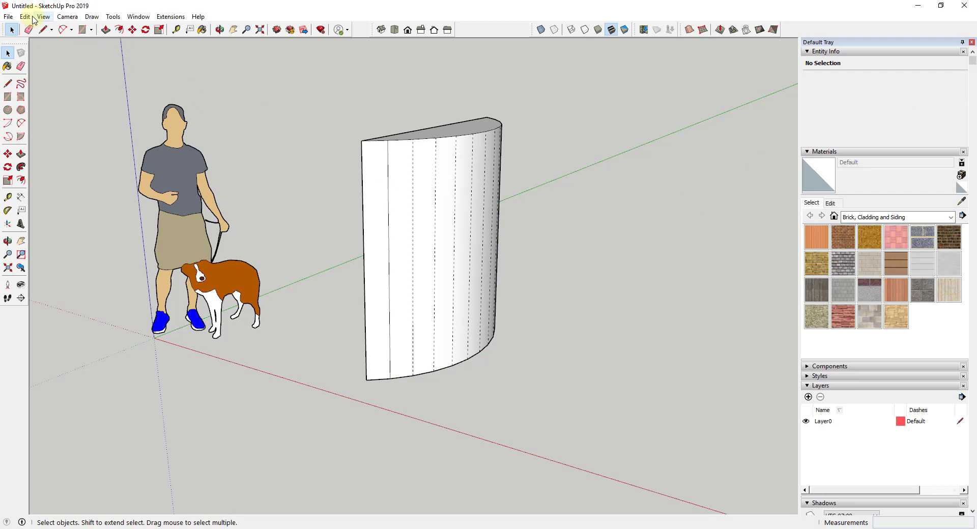
Hide the hidden geometry and paint only the narrow end facet with Brick Antique 01
click(25, 16)
mouse_move(43, 17)
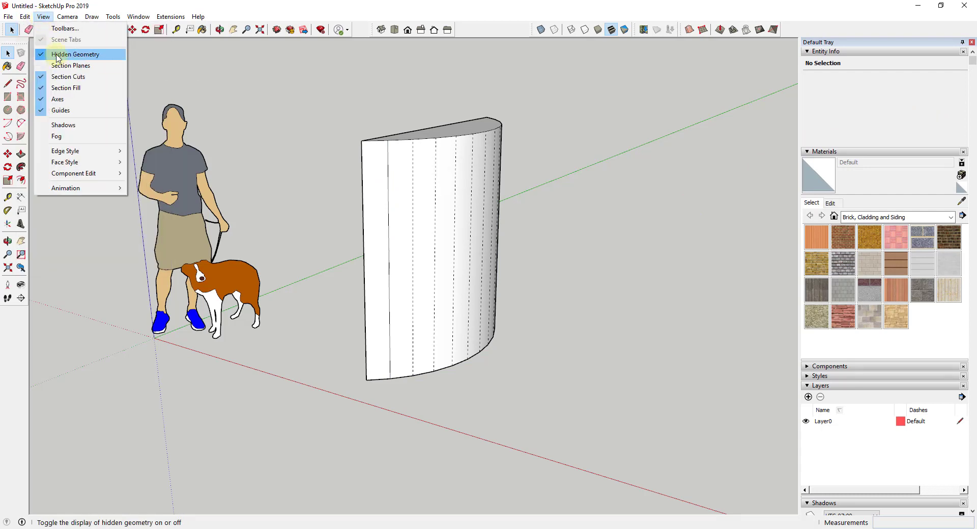
click(58, 53)
click(841, 242)
click(383, 167)
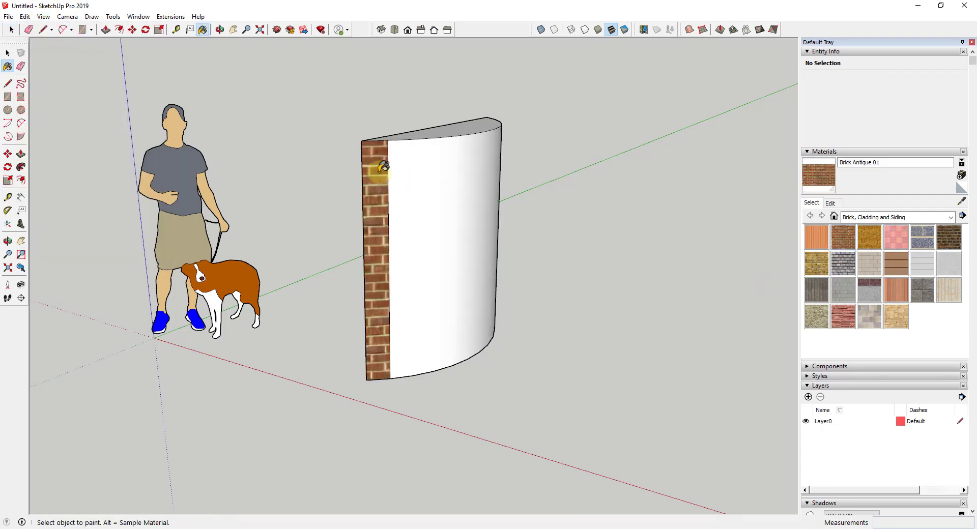
key(space)
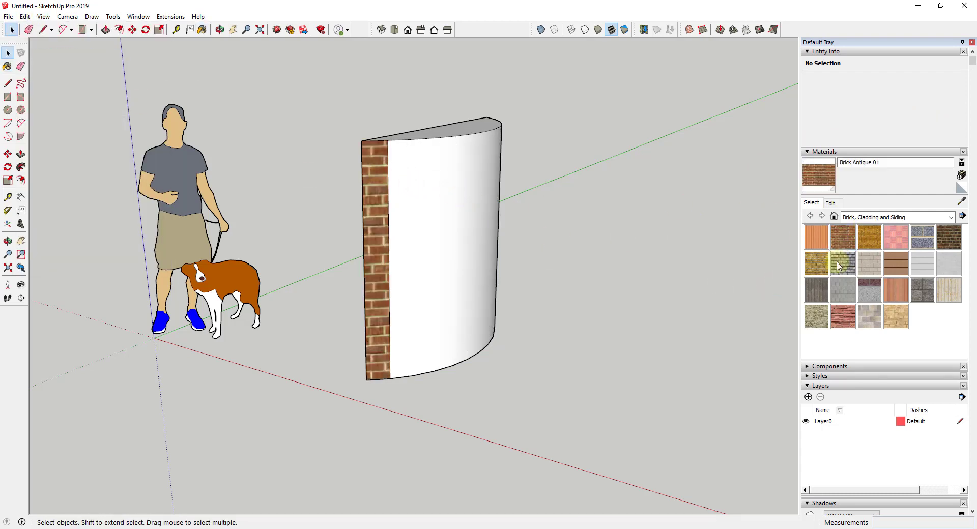
Paint the remaining curved surface beside the brick facet with Cinder Block
click(875, 259)
click(425, 218)
mouse_move(433, 218)
middle_down()
mouse_move(497, 211)
mouse_move(224, 192)
mouse_move(381, 192)
mouse_move(358, 194)
middle_up()
key(space)
Select the brick facet and the cinder block surface alternately to check that they are separate
click(450, 202)
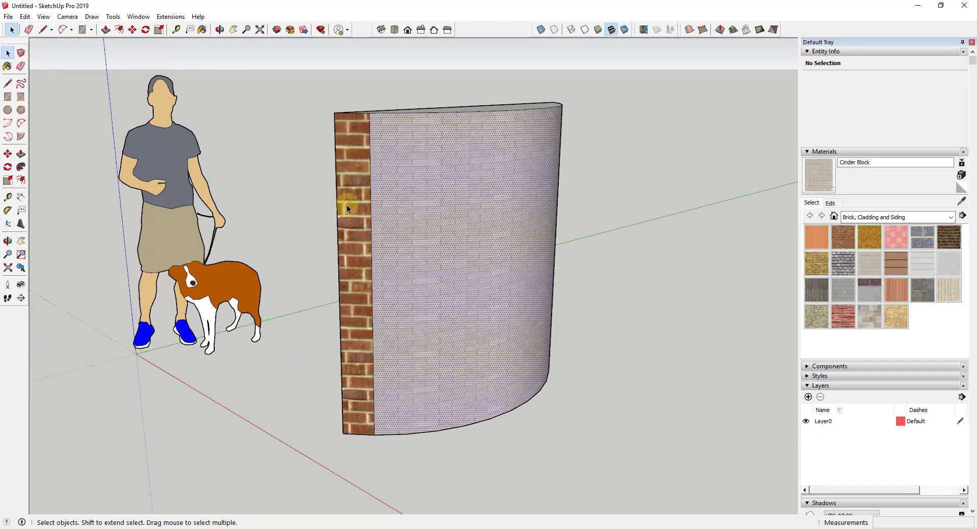
click(347, 205)
click(435, 203)
click(354, 209)
click(416, 215)
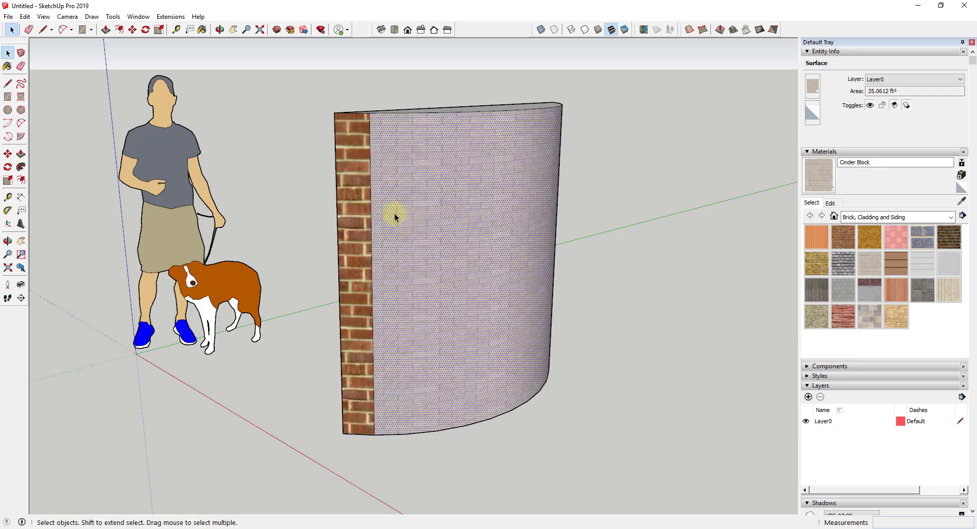
Re-enable the Soft property on the edge between the two materials, select the merged surface and inspect the material boundary
click(370, 194)
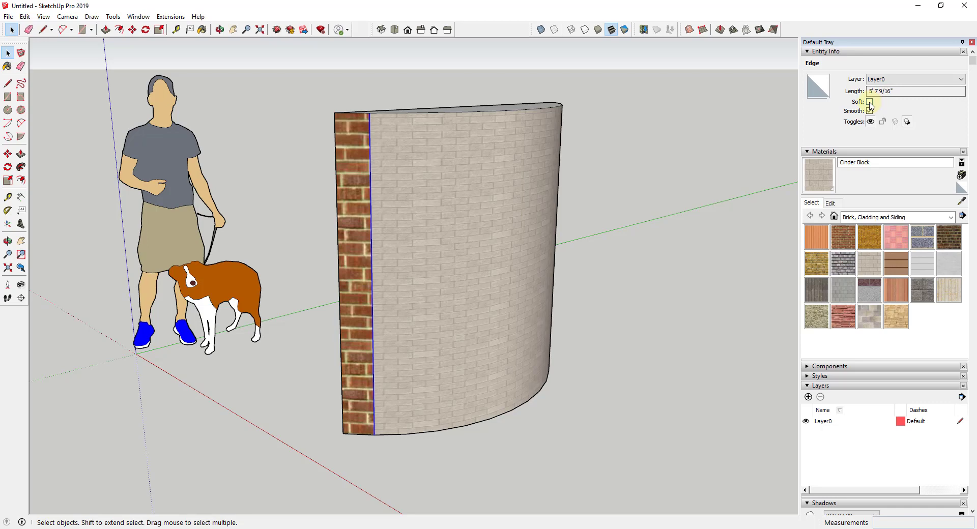
click(870, 102)
click(421, 234)
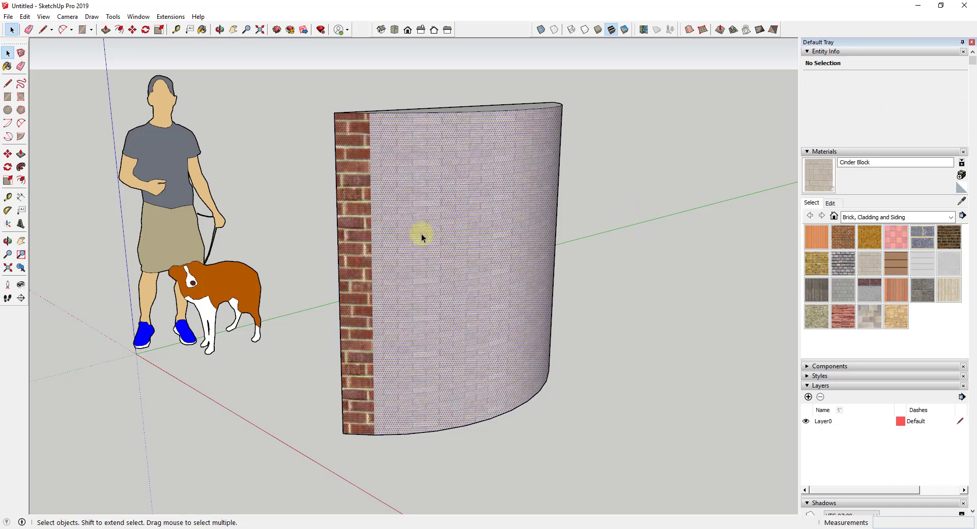
middle_drag(375, 214, 389, 156)
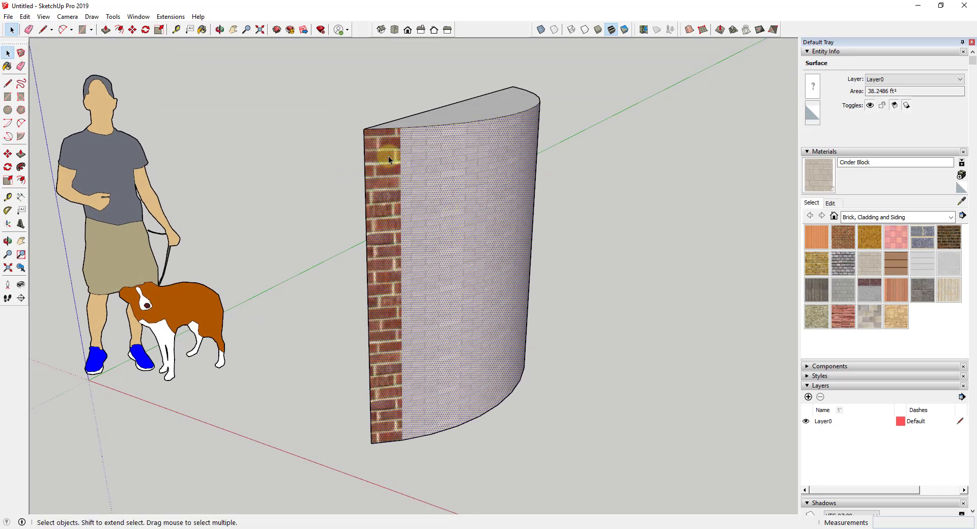
scroll(402, 145, up, 5)
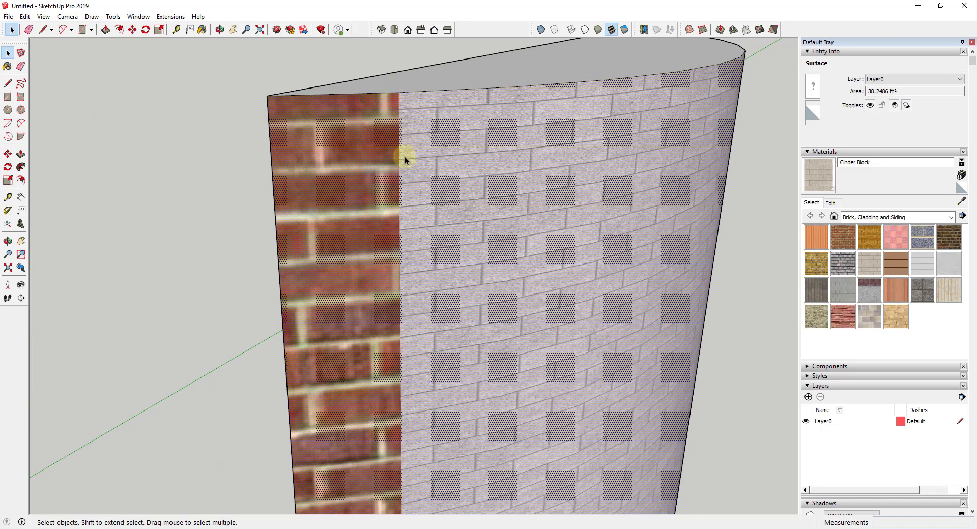
scroll(403, 182, down, 8)
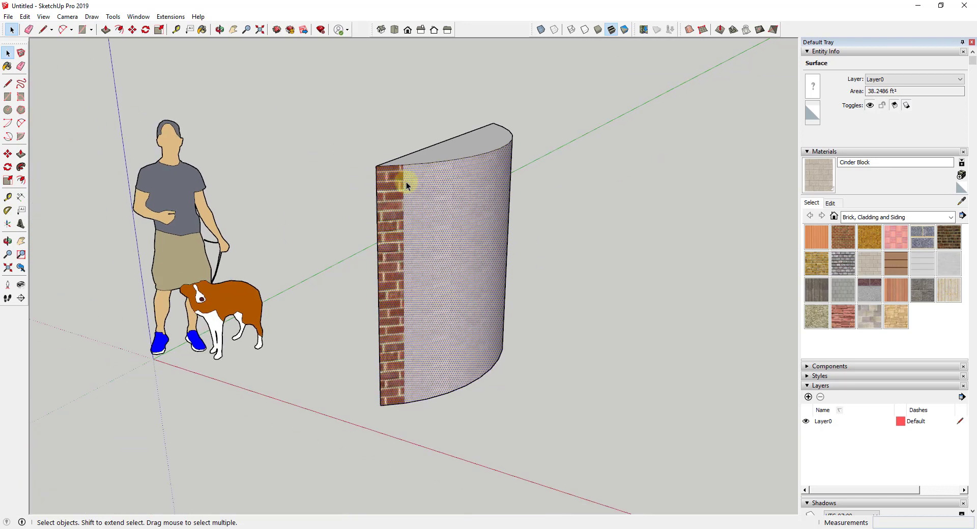
mouse_move(442, 210)
middle_down()
mouse_move(438, 187)
mouse_move(448, 201)
middle_up()
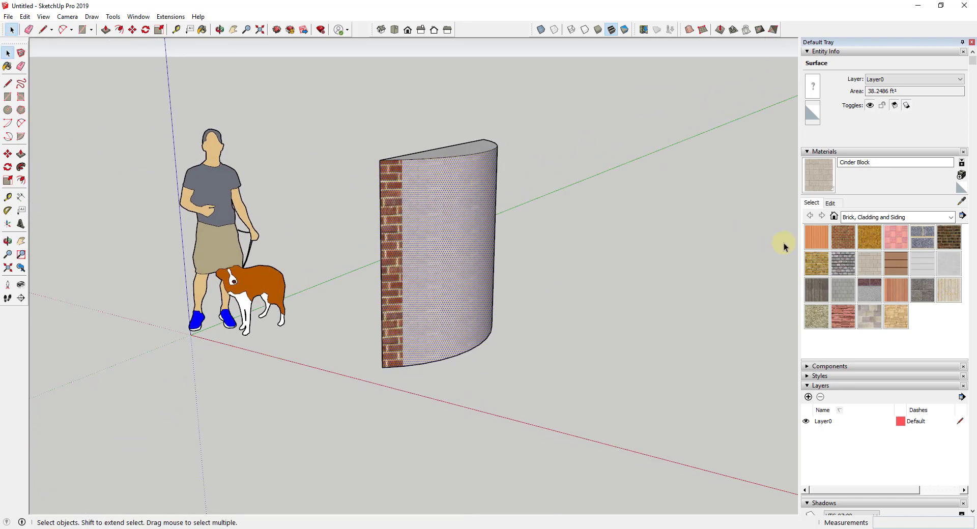
Paint the entire merged curved surface with Brick Antique 01 and look over the solid
click(842, 240)
click(428, 209)
key(space)
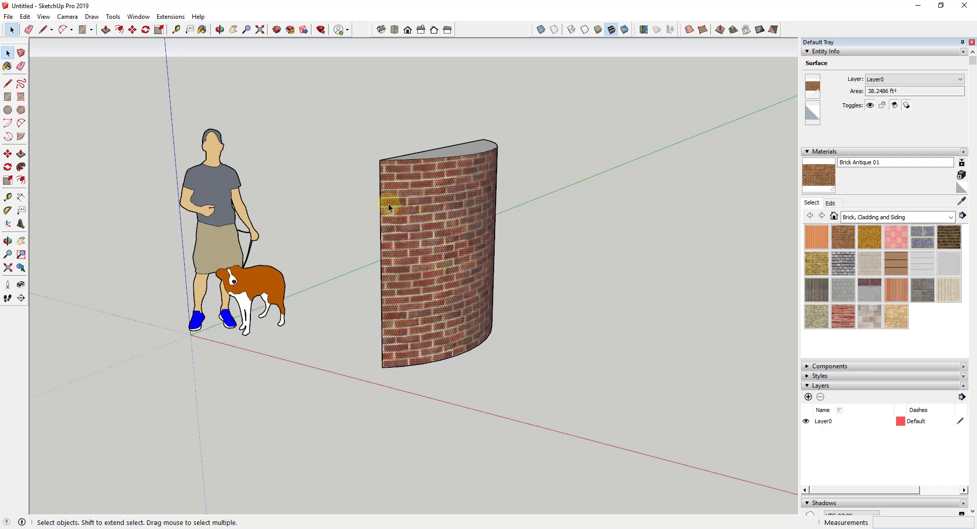
scroll(508, 192, down, 5)
mouse_move(602, 277)
middle_down()
mouse_move(517, 295)
mouse_move(660, 277)
mouse_move(528, 246)
middle_up()
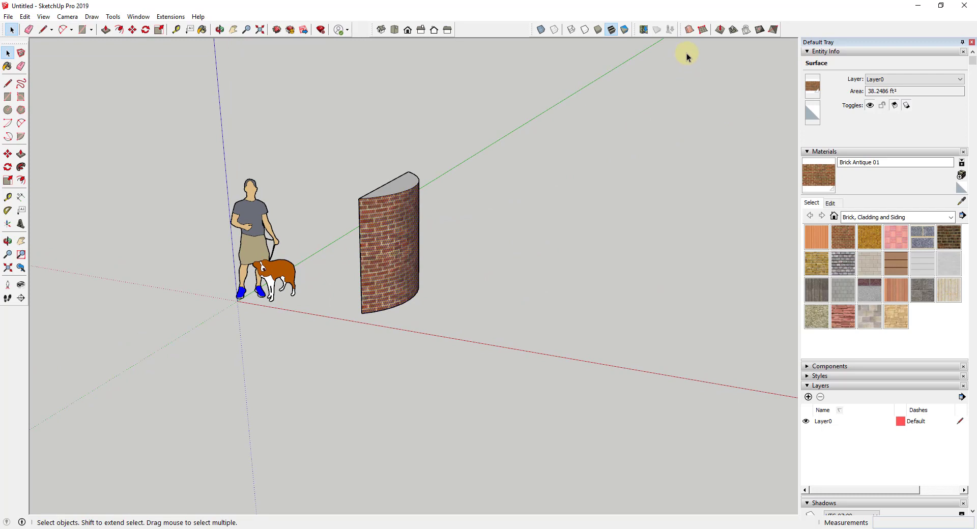
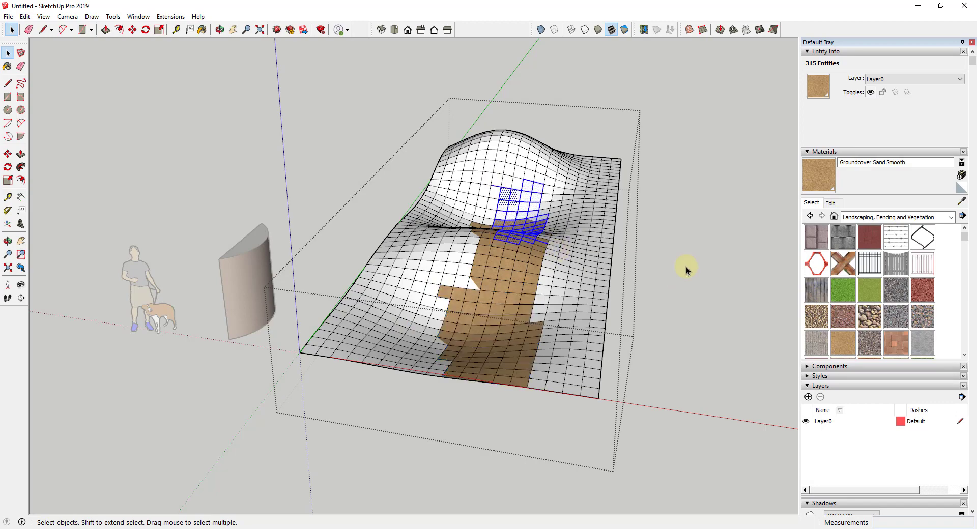
Paint the selected faces on the terrain mesh's far slope with Groundcover Sand Smooth
click(818, 175)
click(524, 203)
key(space)
middle_drag(584, 195, 516, 261)
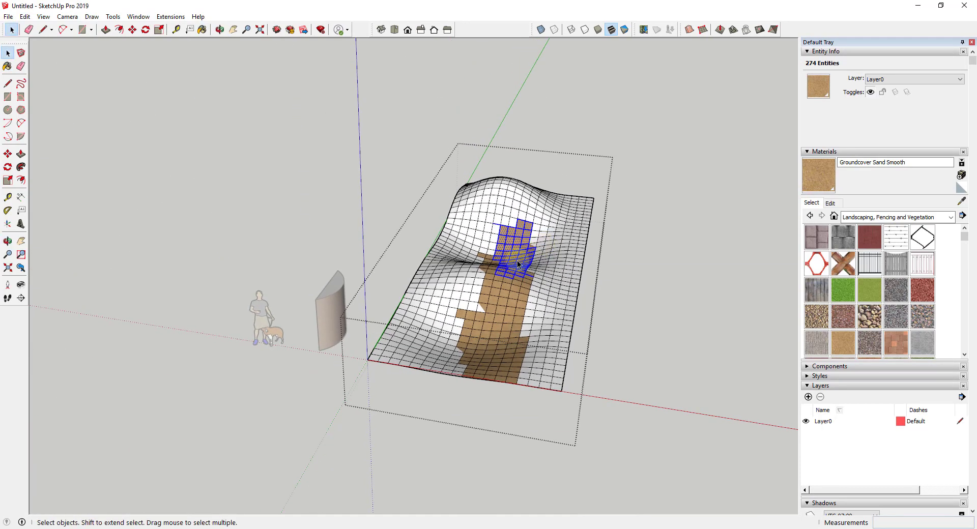
Undo the sand painting on the terrain mesh and leave the terrain group
key(ctrl+z)
key(ctrl+z)
key(ctrl+z)
key(ctrl+z)
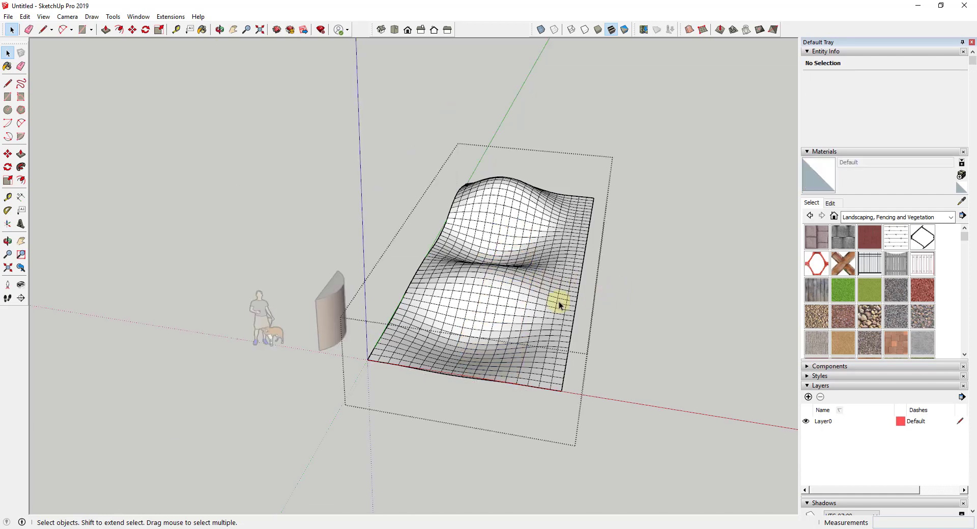
scroll(615, 307, down, 3)
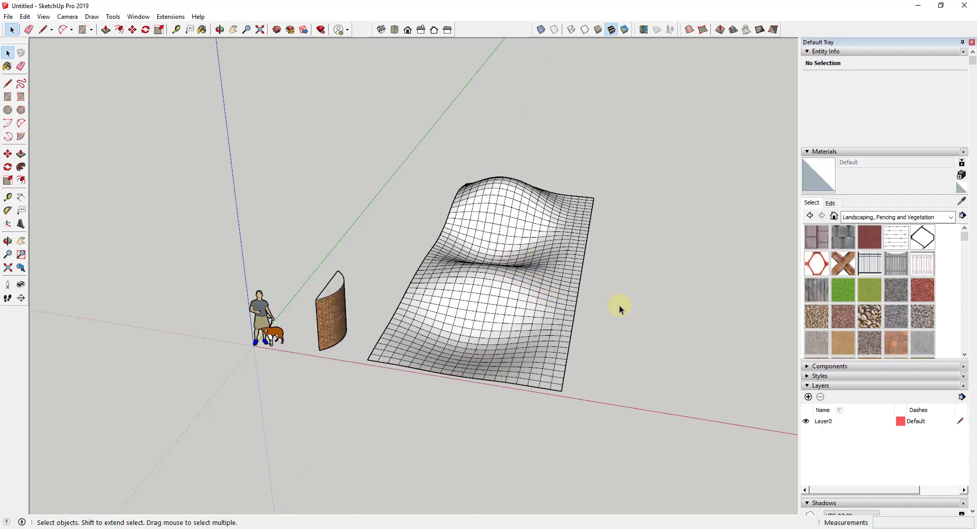
middle_drag(615, 307, 539, 245)
scroll(543, 299, up, 3)
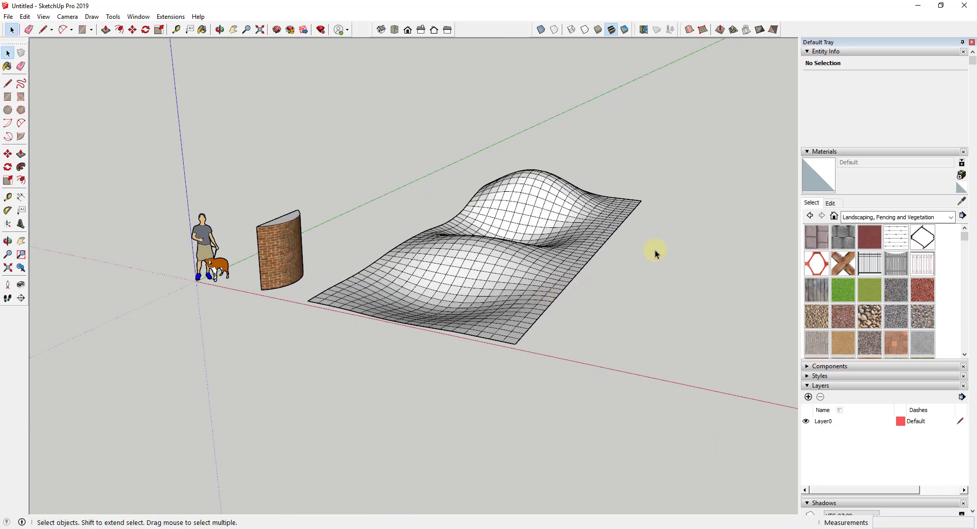
Collapse the Outliner, Layers, Shadows and Materials sections of the tray and expand the Soften Edges section
scroll(864, 388, down, 3)
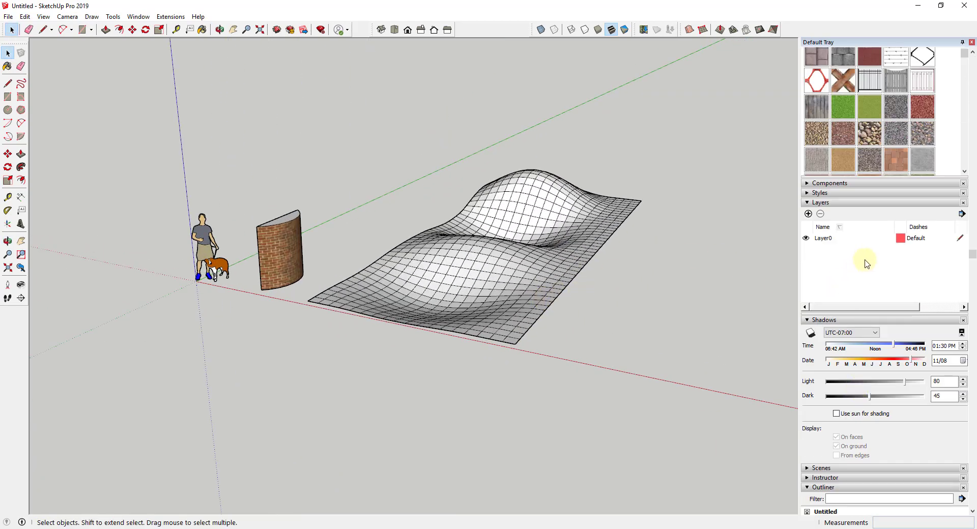
scroll(867, 260, down, 5)
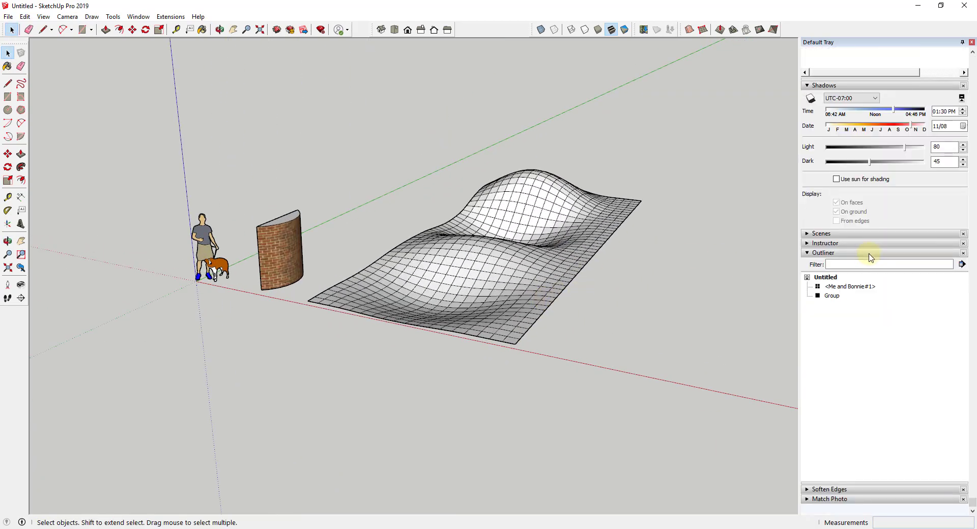
click(807, 253)
click(806, 194)
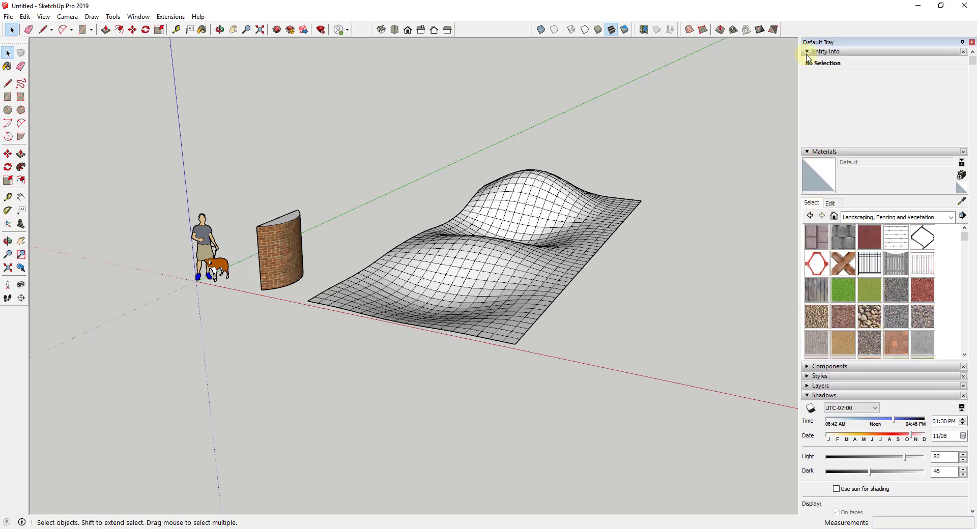
click(807, 53)
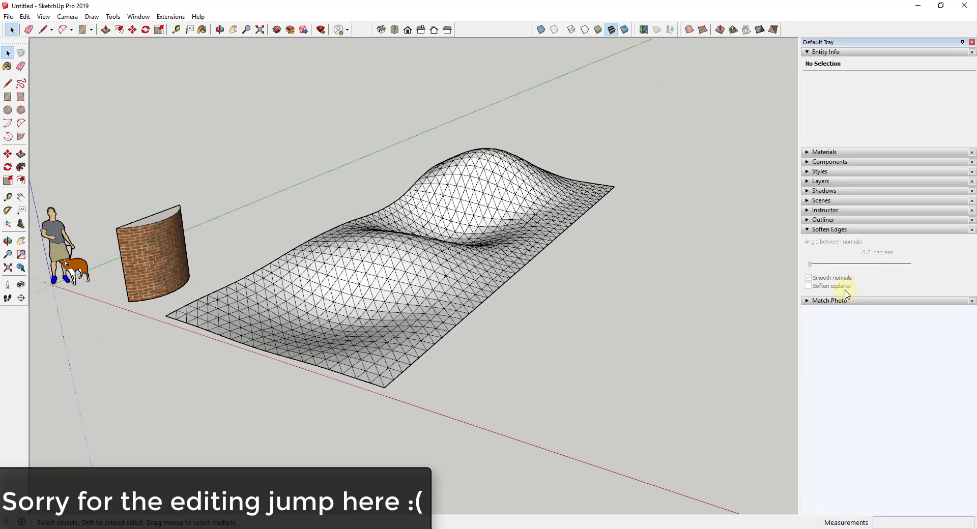
Look up Soften Edges in the list of panels available for the Default Tray
click(144, 17)
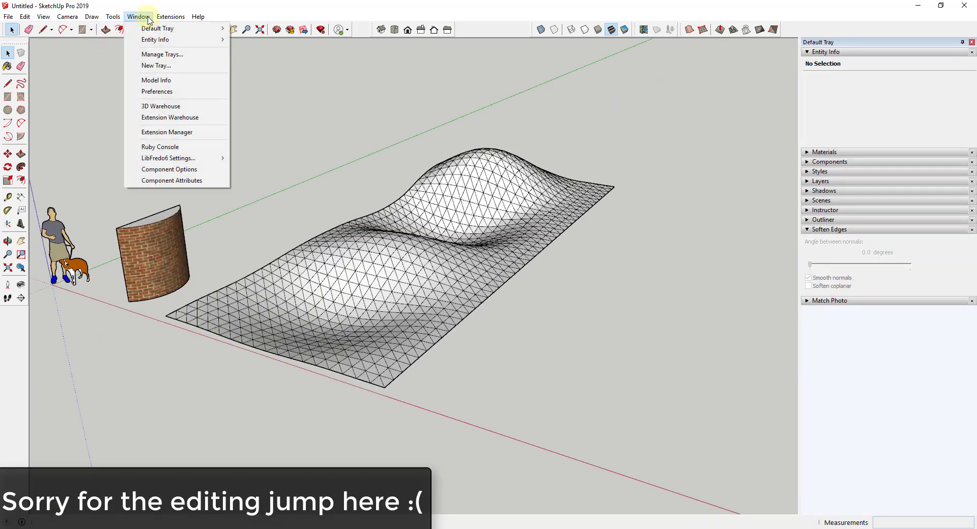
mouse_move(152, 30)
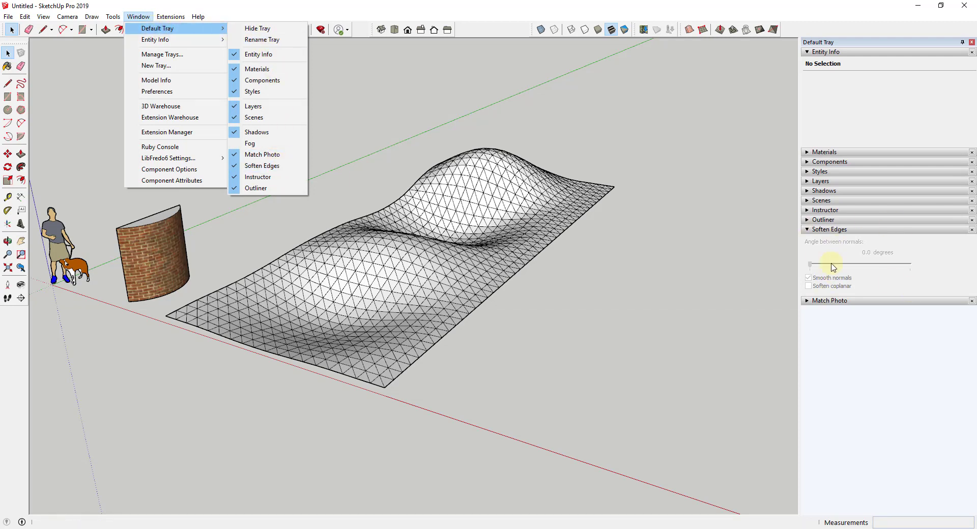
click(897, 257)
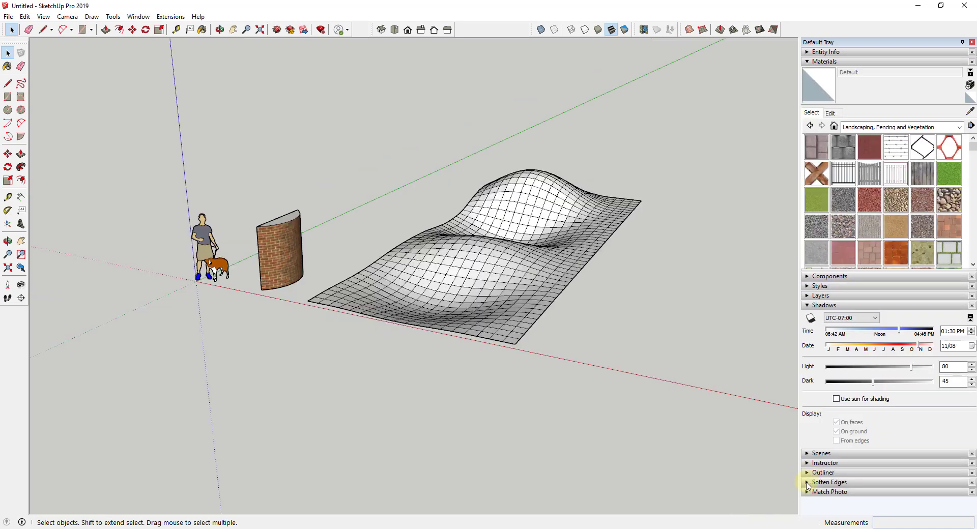
Expand the Soften Edges section and soften the terrain mesh's edges with an angle between normals of 34.7 degrees
click(807, 482)
scroll(654, 323, down, 1)
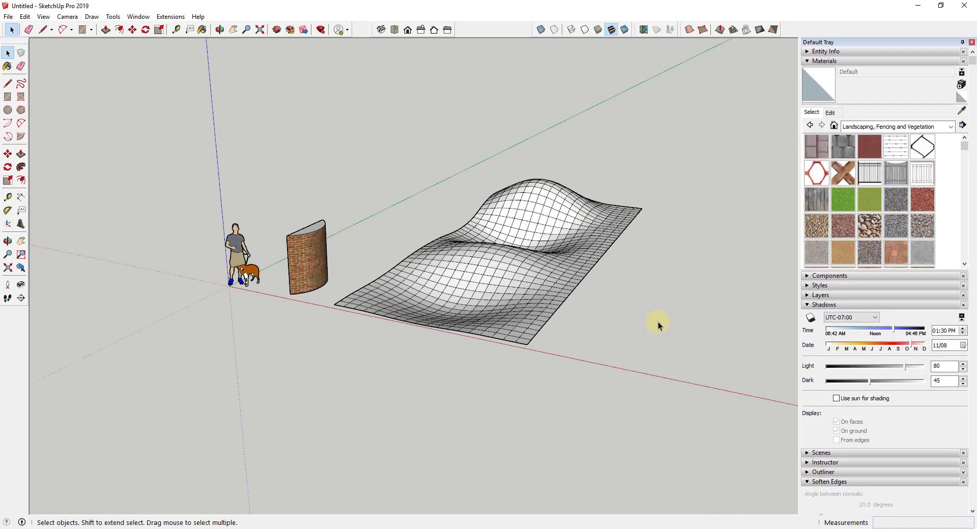
scroll(694, 334, down, 1)
click(486, 268)
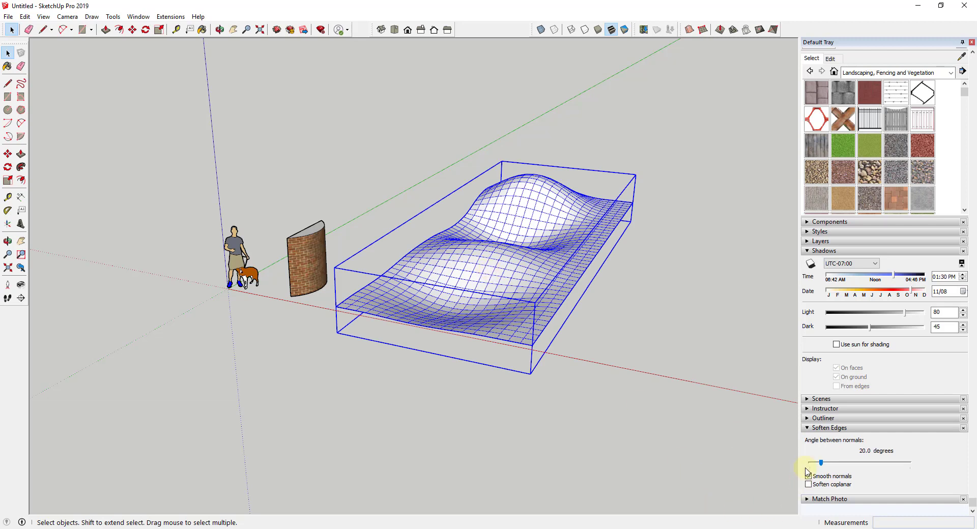
drag(821, 464, 825, 465)
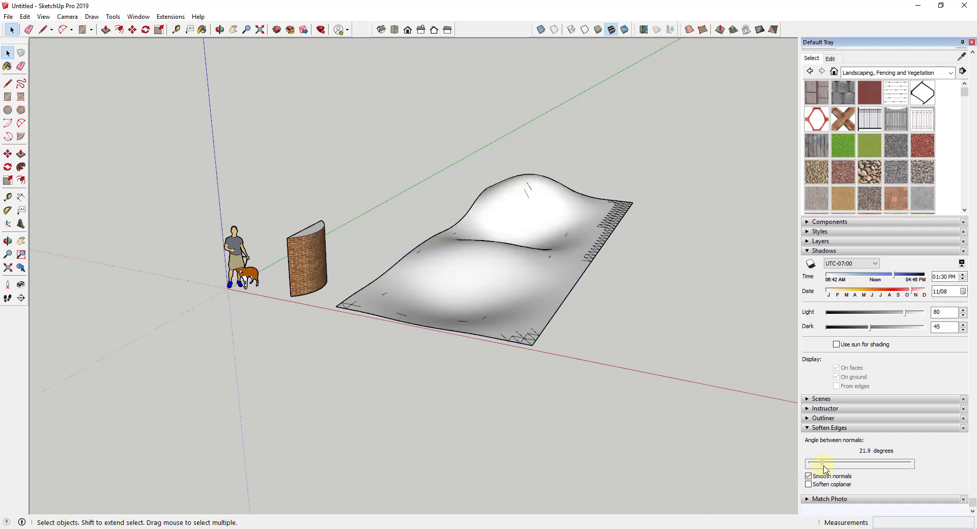
mouse_move(825, 465)
mouse_down()
mouse_move(808, 465)
mouse_move(820, 472)
mouse_up()
Enable Soften coplanar for the terrain mesh and clear the selection
click(526, 337)
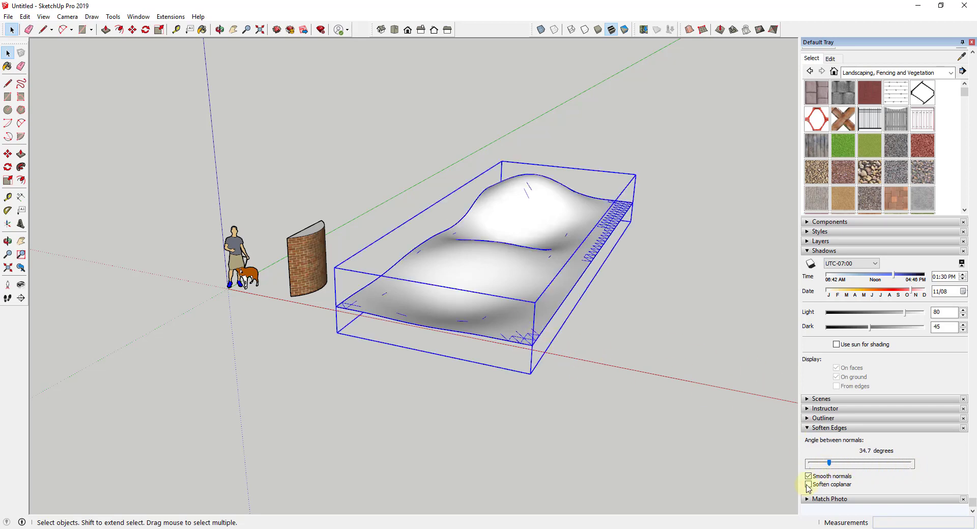
click(809, 485)
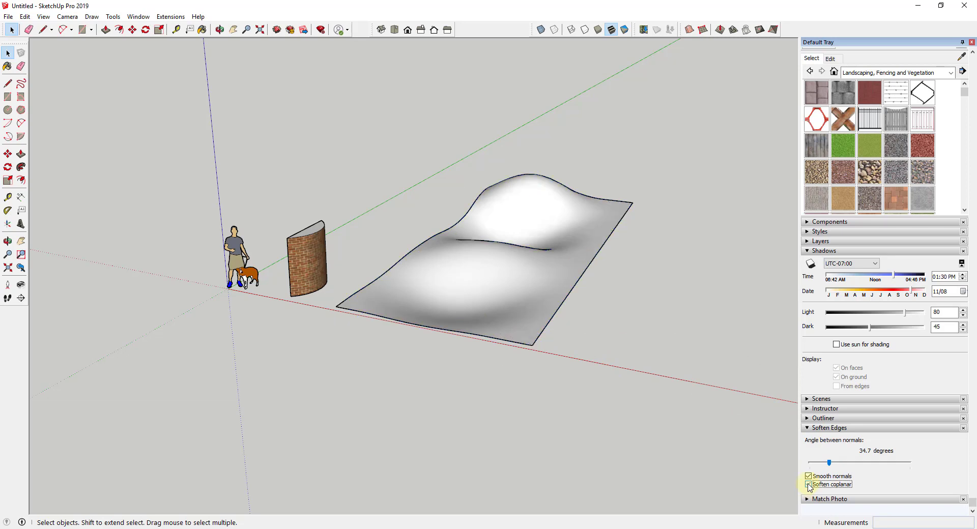
click(541, 257)
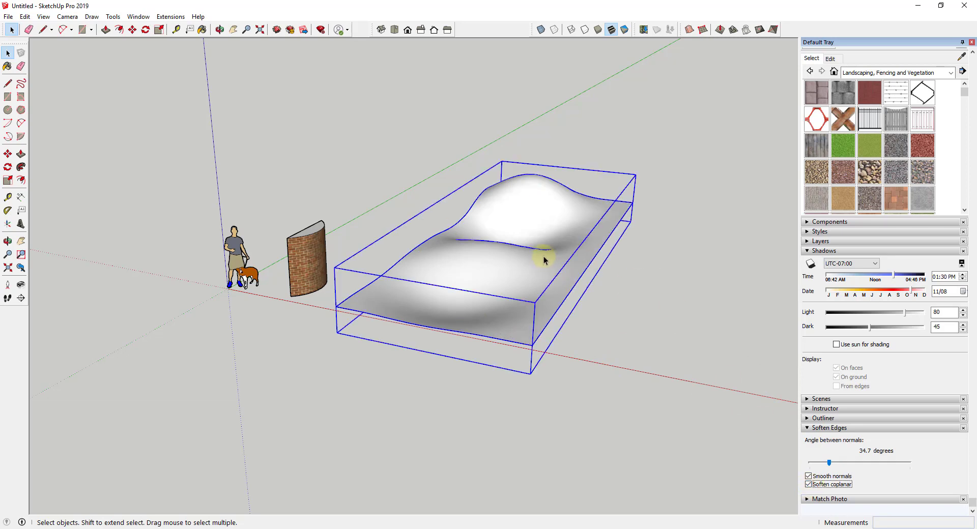
click(680, 280)
scroll(628, 262, up, 2)
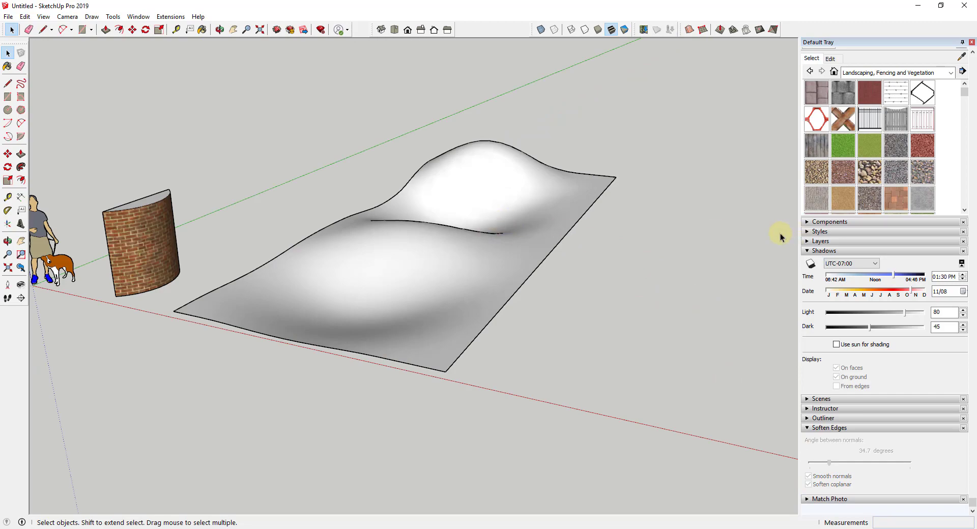
scroll(472, 213, up, 2)
Turn on the display of hidden geometry and open the terrain group for editing
click(24, 16)
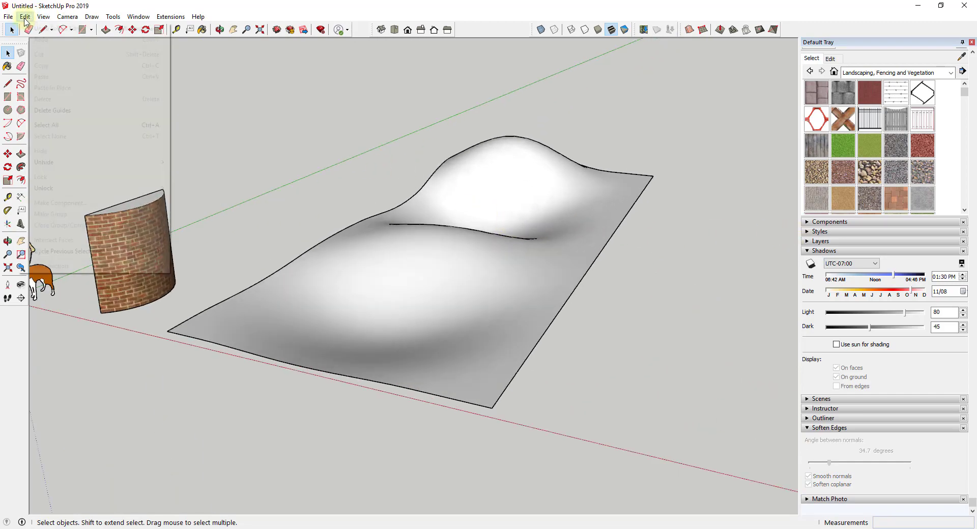
mouse_move(43, 17)
click(53, 55)
middle_drag(595, 249, 488, 255)
double_click(476, 246)
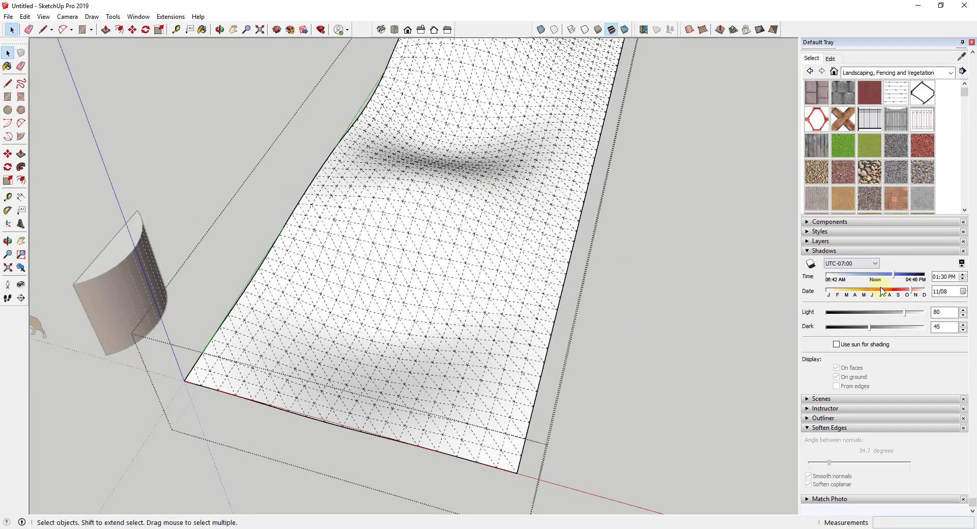
Select one softened edge in the middle of the terrain and show its Entity Info, collapsing the Materials section
scroll(886, 321, up, 2)
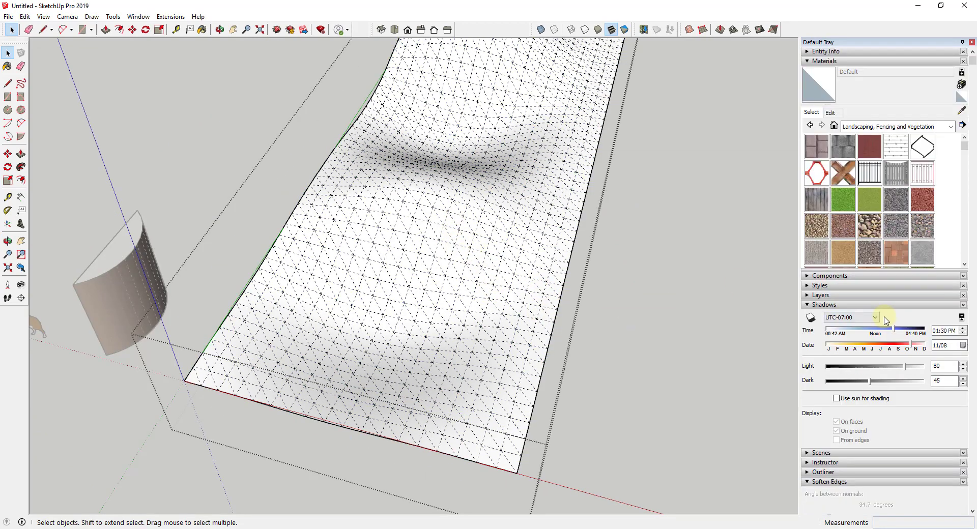
click(468, 263)
click(809, 61)
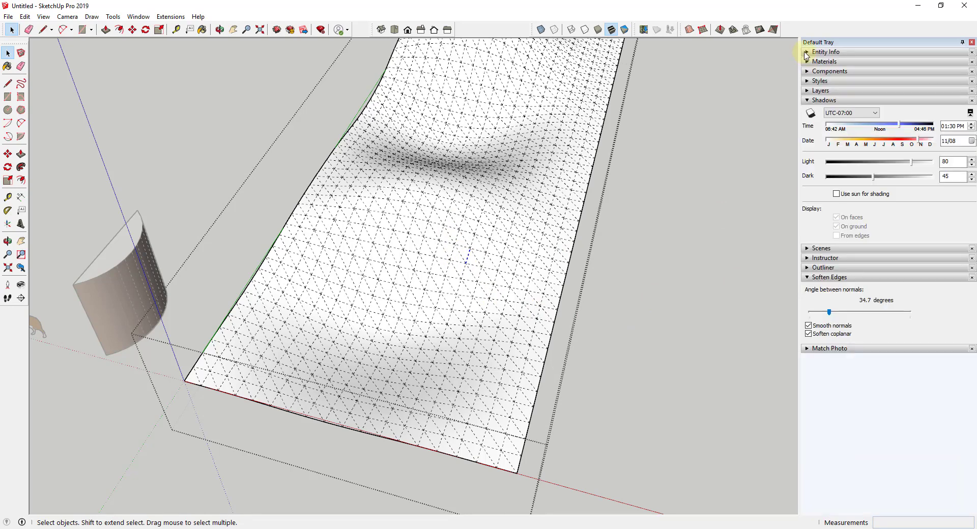
click(809, 51)
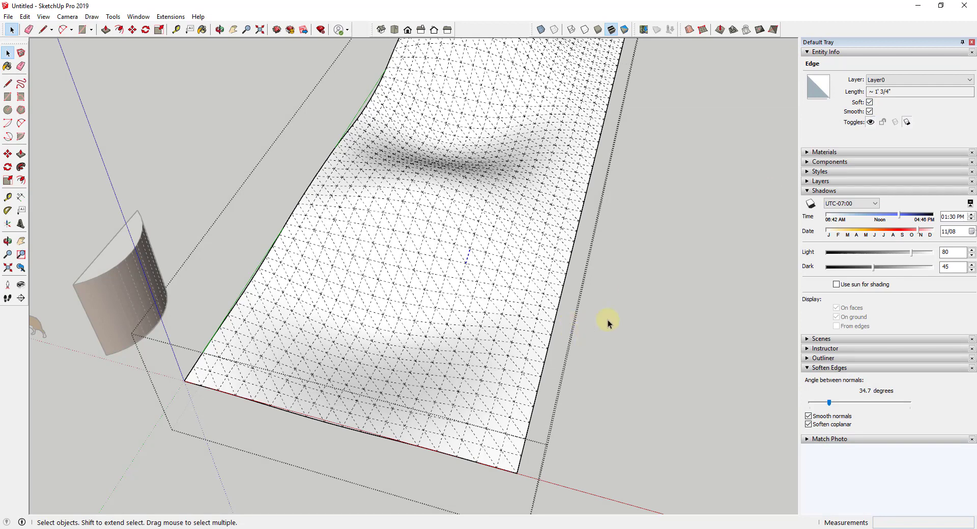
In the top view, select two continuous lengthwise lines of hidden edges across the terrain and turn off their Soft property
click(395, 29)
scroll(460, 203, down, 2)
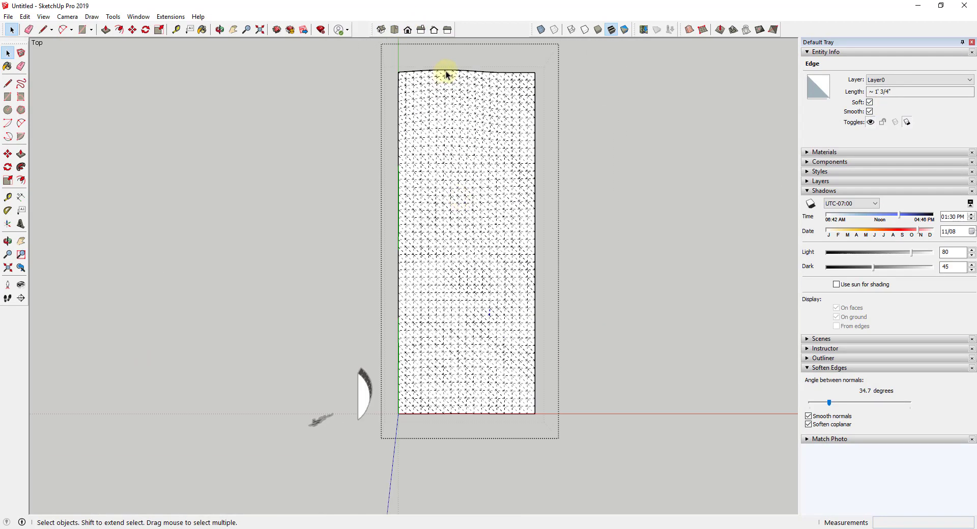
drag(435, 237, 454, 425)
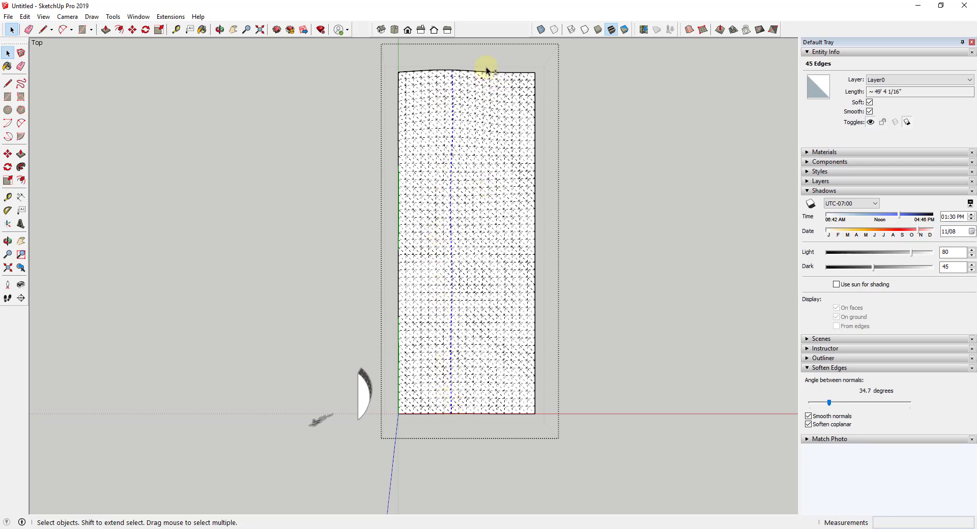
drag(487, 70, 491, 419)
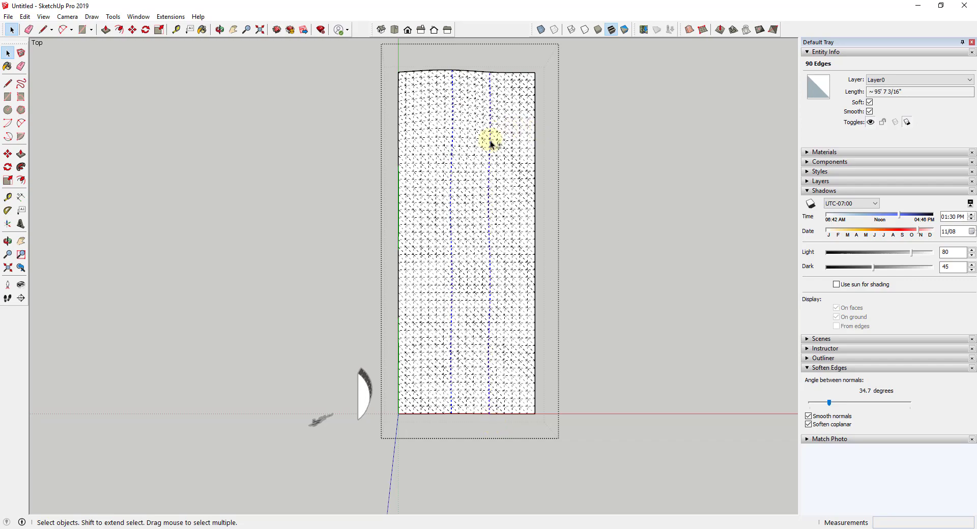
click(869, 103)
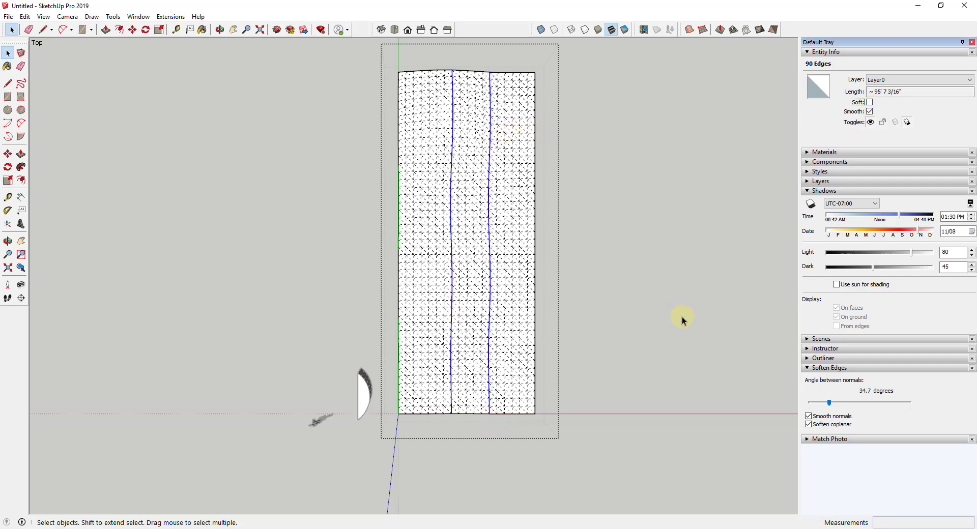
Leave the terrain group and turn off the display of hidden geometry
middle_drag(682, 319, 445, 102)
click(445, 102)
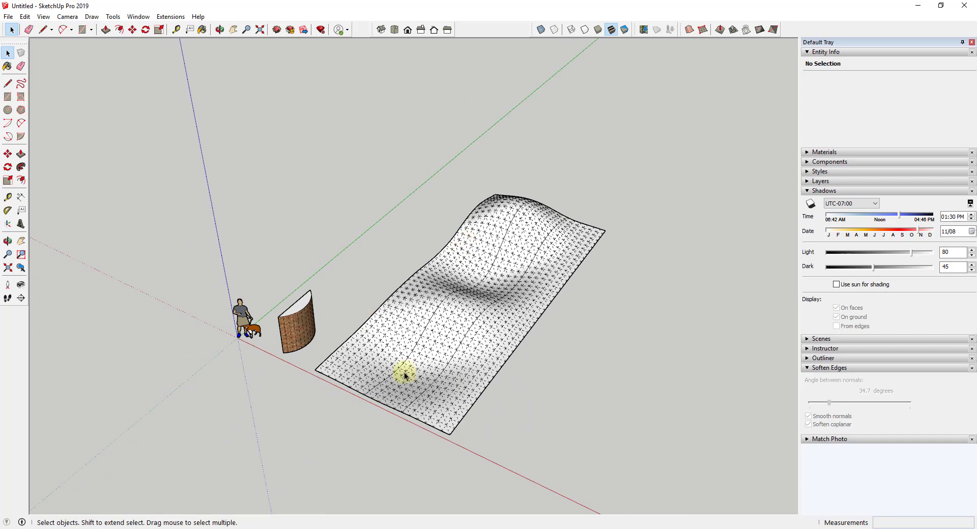
click(66, 17)
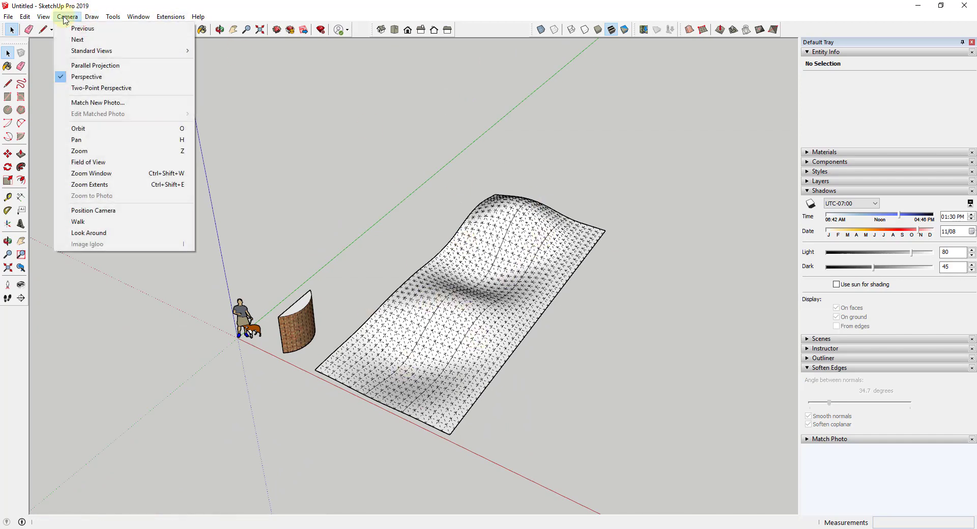
mouse_move(43, 17)
click(76, 53)
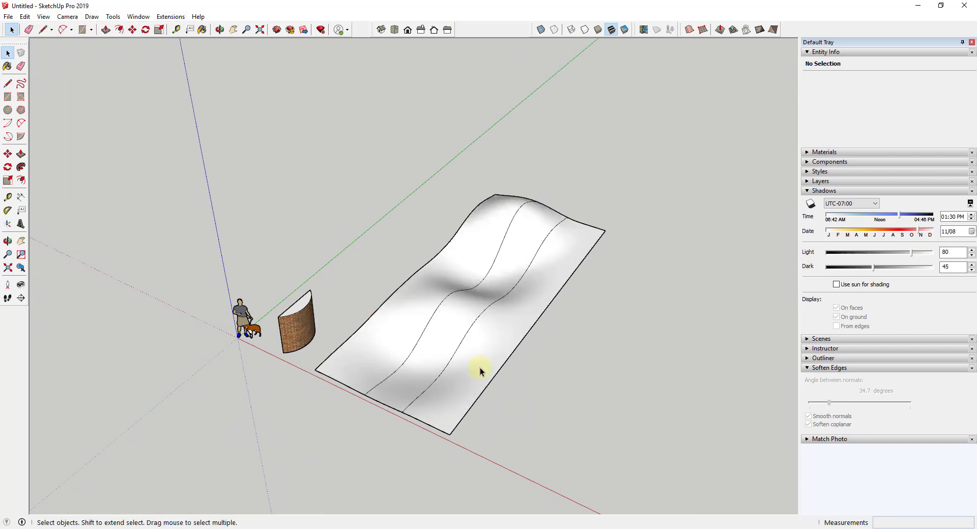
Open the terrain group and select its three lengthwise strips in turn to check that they are separate surfaces
click(466, 349)
double_click(466, 349)
click(464, 319)
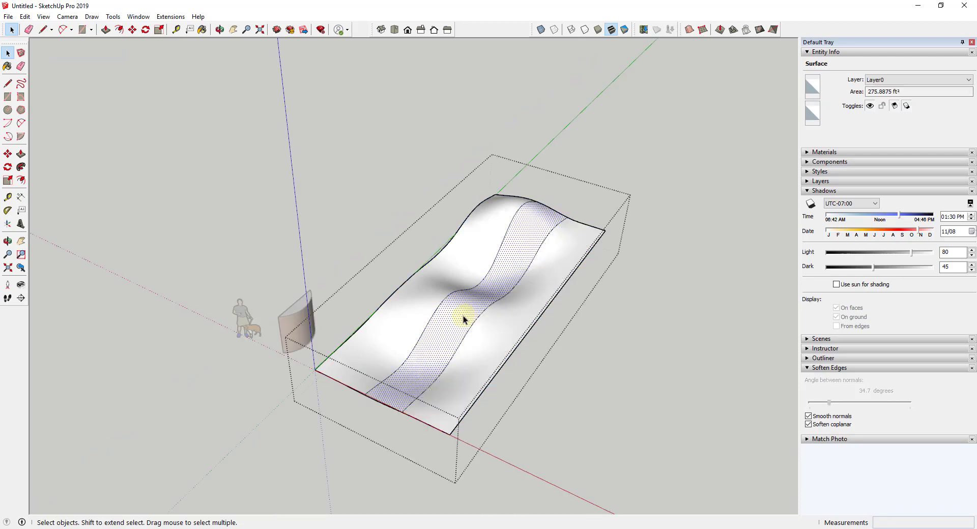
click(421, 298)
click(460, 335)
click(475, 334)
click(438, 300)
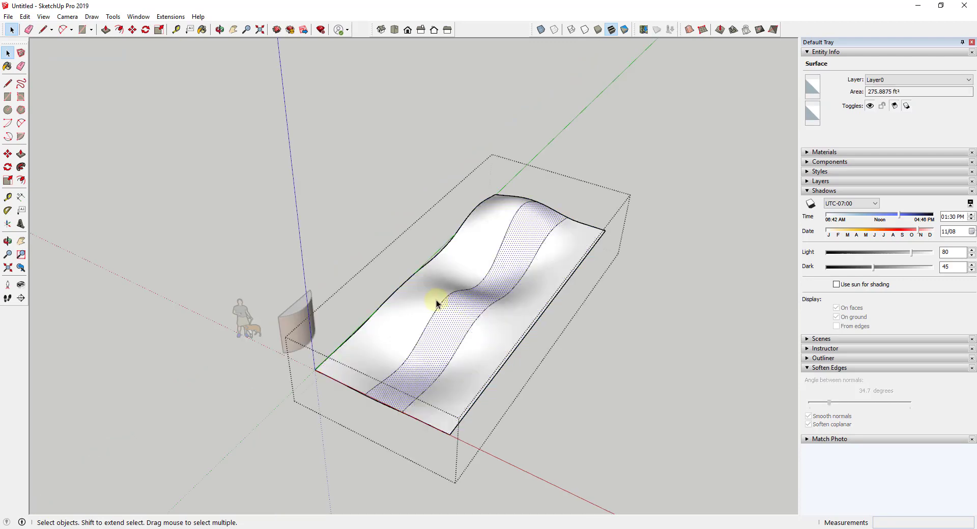
click(437, 310)
click(478, 328)
click(494, 331)
click(461, 306)
click(438, 290)
Paint the terrain's two outer strips with Grass Dark Green and the middle strip with Groundcover Sand Smooth
click(812, 153)
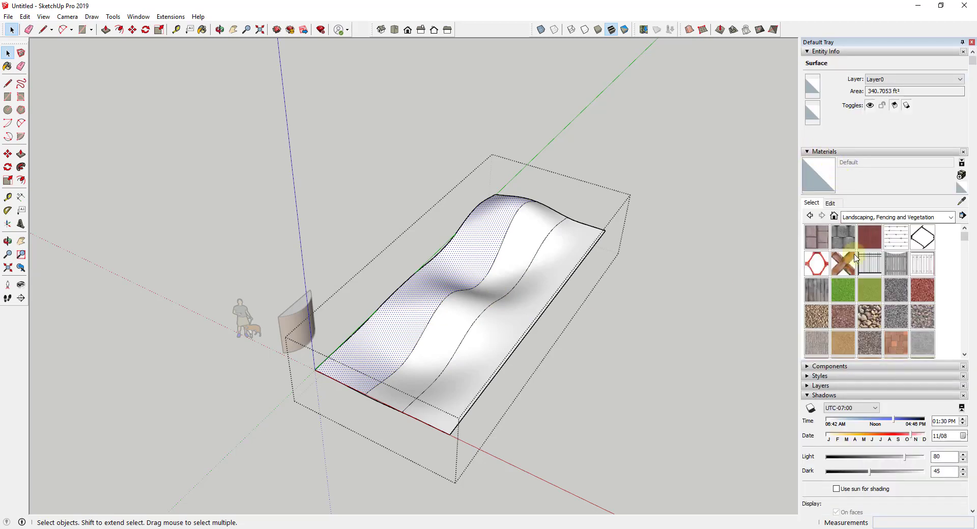
click(849, 295)
click(478, 239)
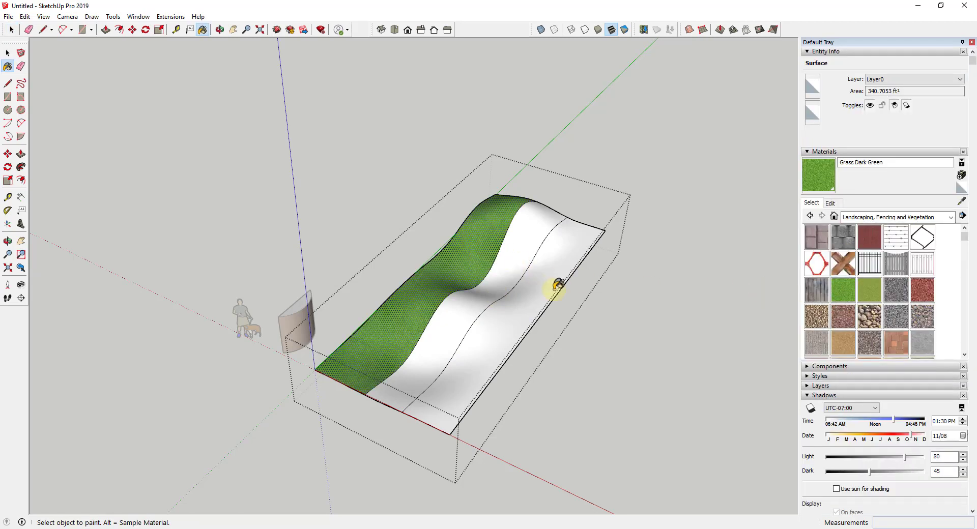
click(562, 282)
click(843, 342)
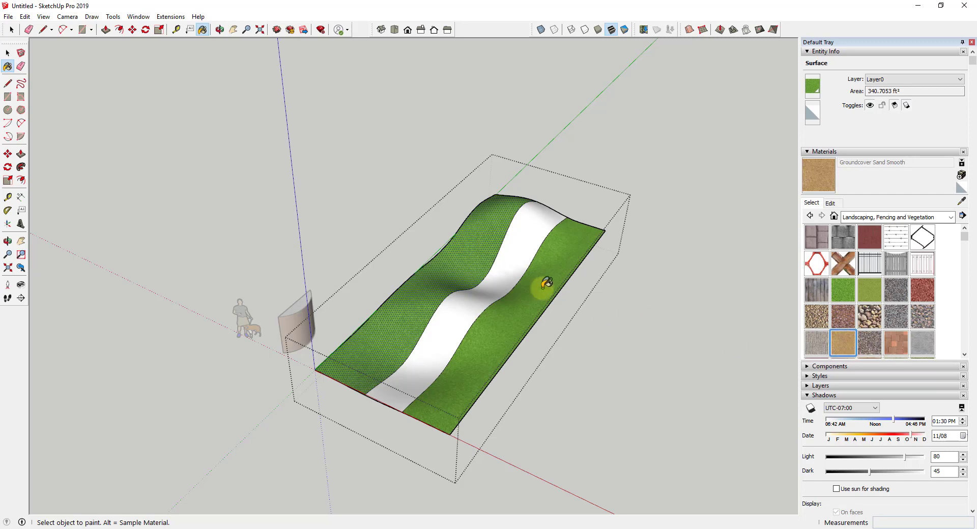
click(514, 259)
Look over the painted terrain from several angles and leave the terrain group
mouse_move(661, 225)
middle_down()
mouse_move(643, 211)
mouse_move(388, 432)
middle_up()
scroll(396, 402, up, 4)
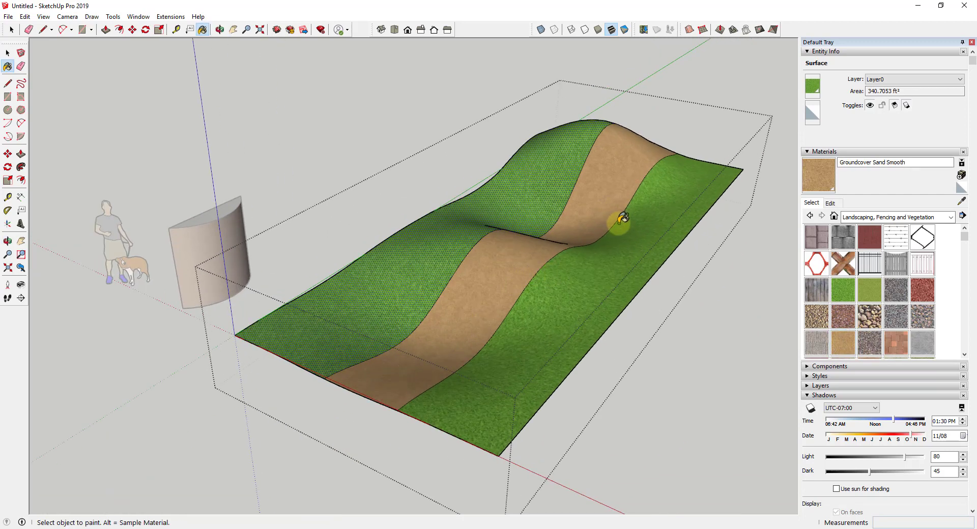
scroll(574, 261, down, 4)
key(space)
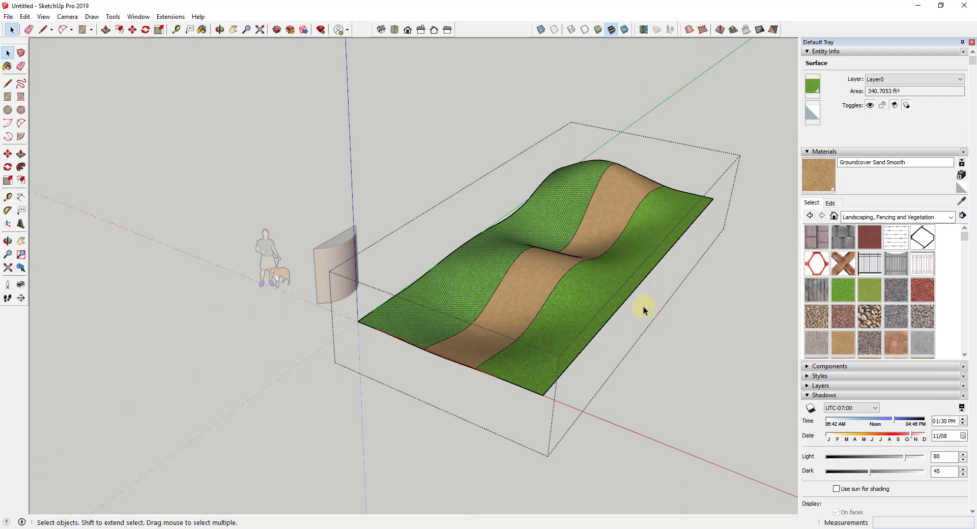
click(665, 312)
scroll(534, 219, down, 3)
scroll(606, 204, up, 2)
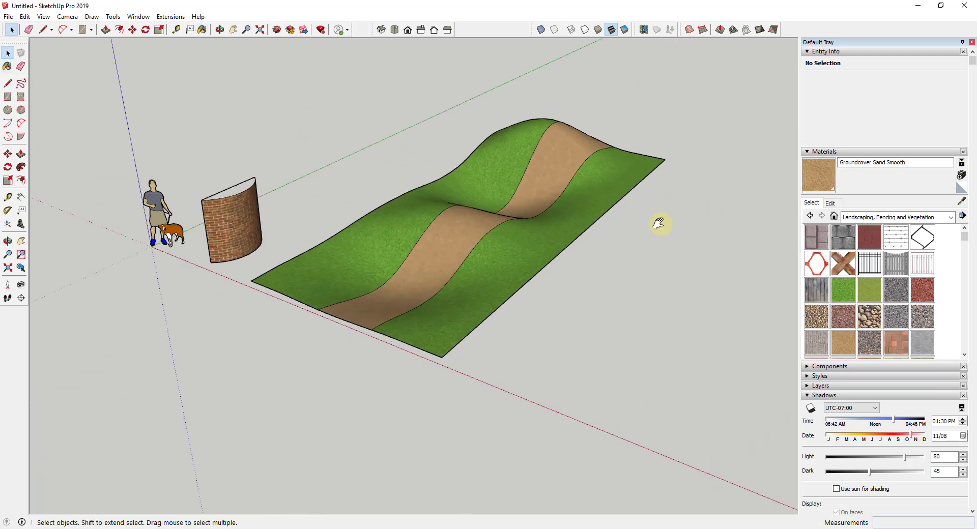
middle_drag(659, 223, 425, 277)
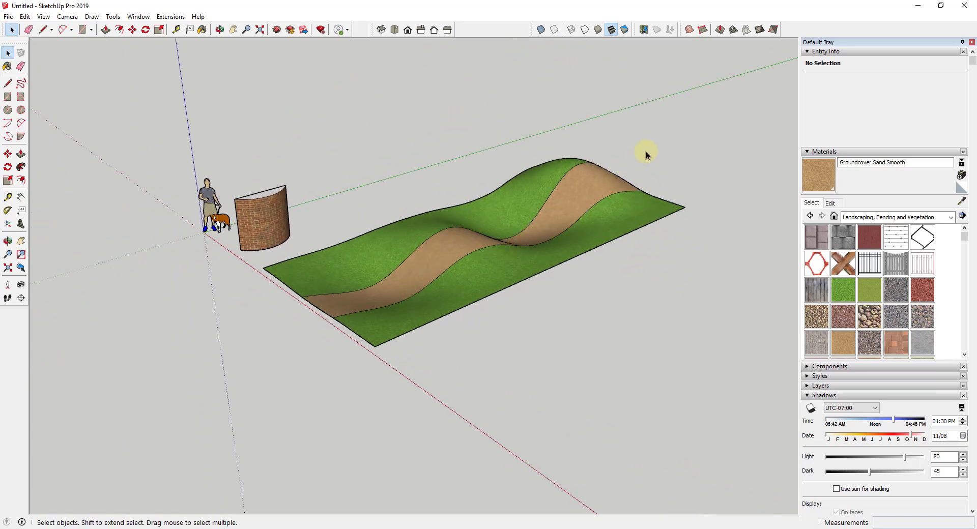
middle_drag(493, 220, 588, 384)
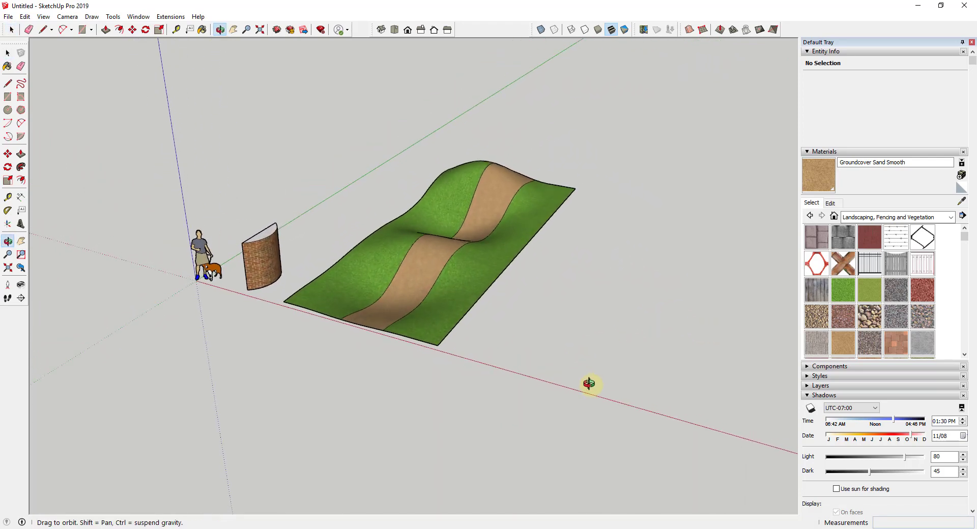
Draw an arc with a chord of about 6' 3" on the ground beside the terrain and close it with a straight line
key(a)
click(511, 366)
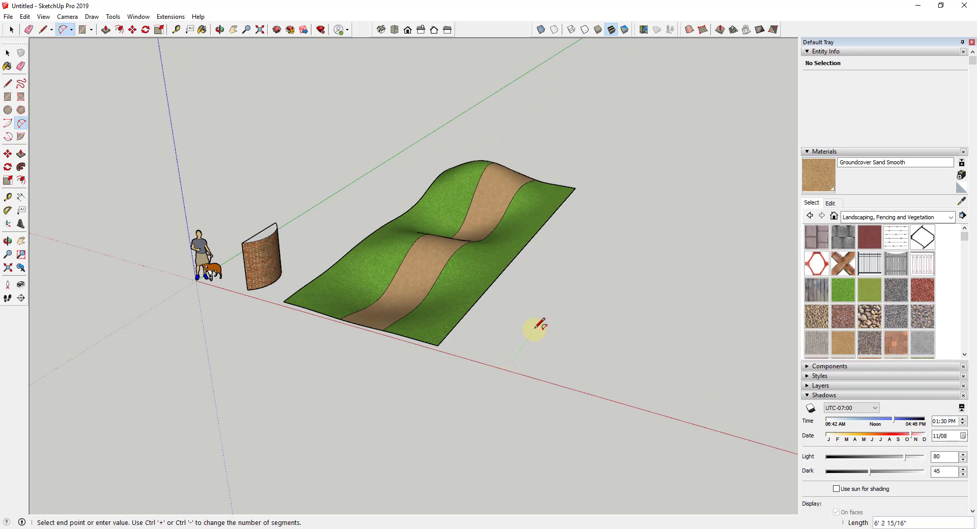
click(535, 329)
click(534, 342)
key(space)
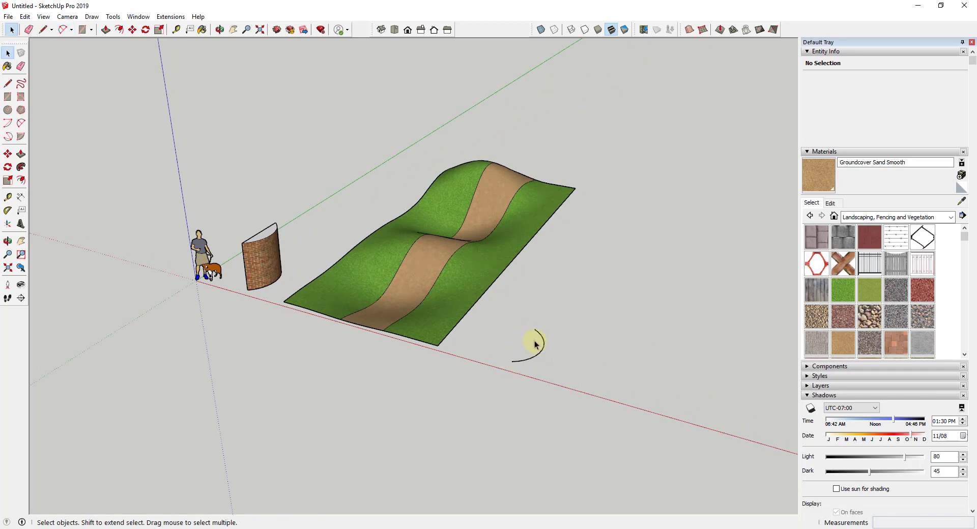
key(l)
click(535, 329)
click(511, 361)
scroll(545, 359, up, 1)
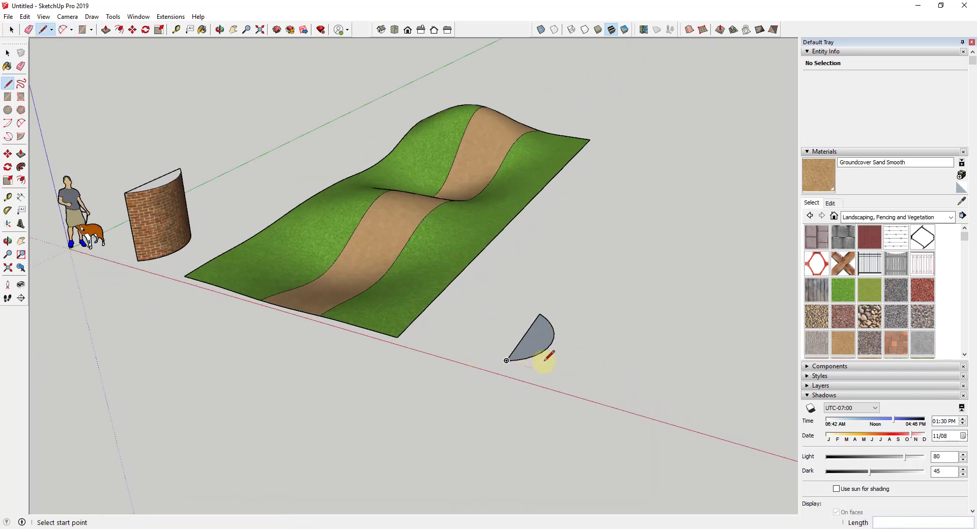
Explode the new arc into separate edges and extrude the closed profile upward by about 6' 6 3/4"
scroll(546, 358, up, 2)
key(space)
right_click(539, 353)
click(578, 157)
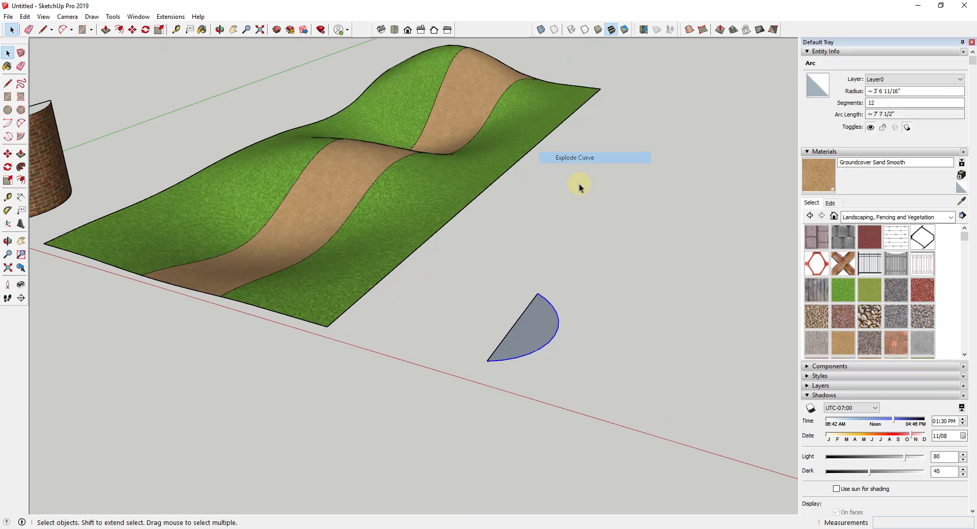
key(p)
click(530, 306)
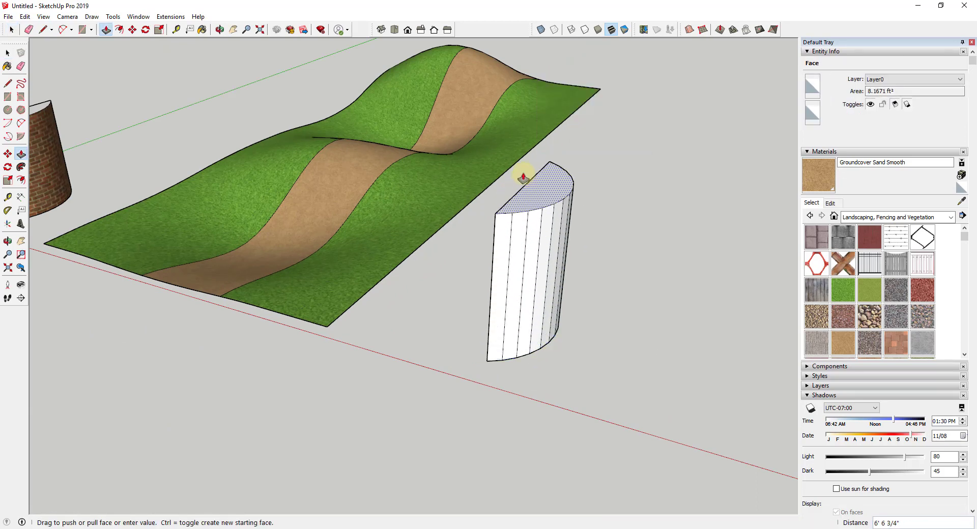
click(523, 178)
key(space)
Look over the extruded solid's curved side from several angles, and undo the extrusion and the arc's explosion
middle_drag(589, 323, 487, 251)
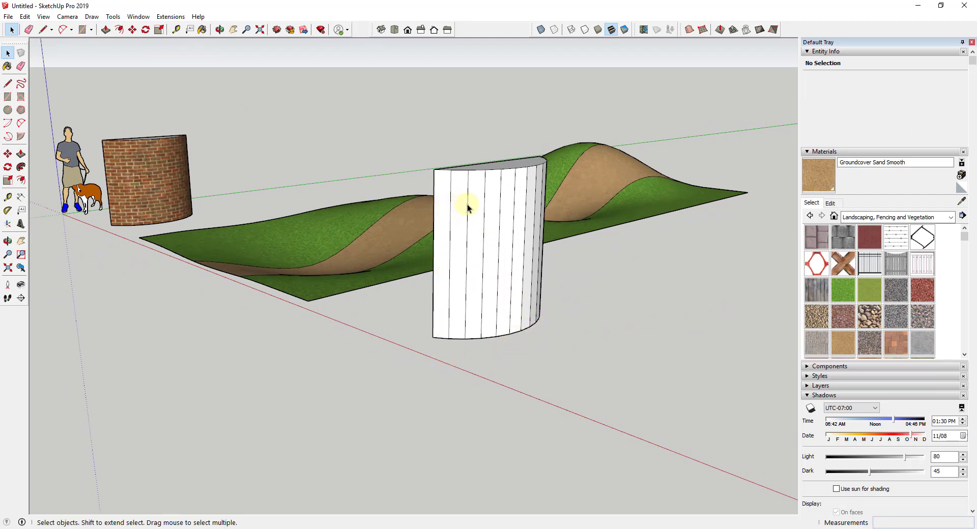
middle_drag(487, 217, 559, 294)
scroll(526, 337, up, 3)
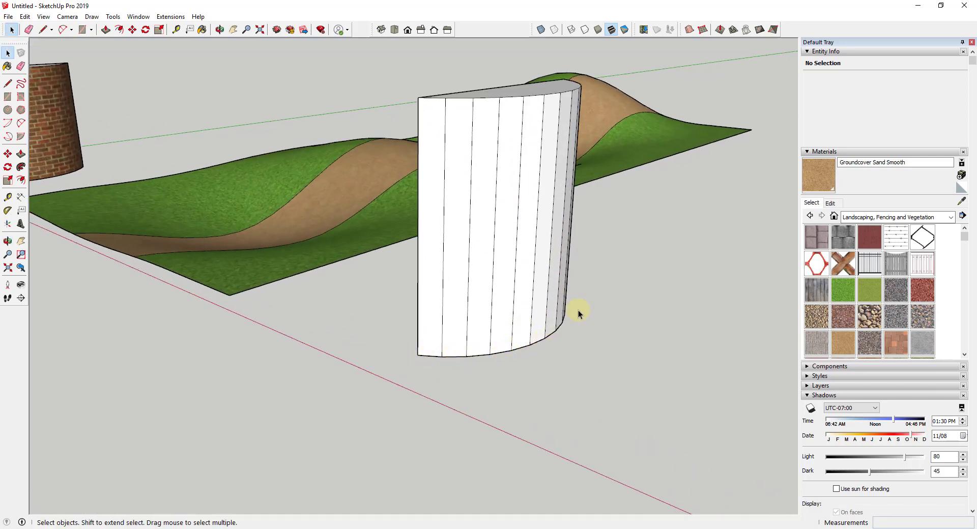
middle_drag(529, 340, 488, 353)
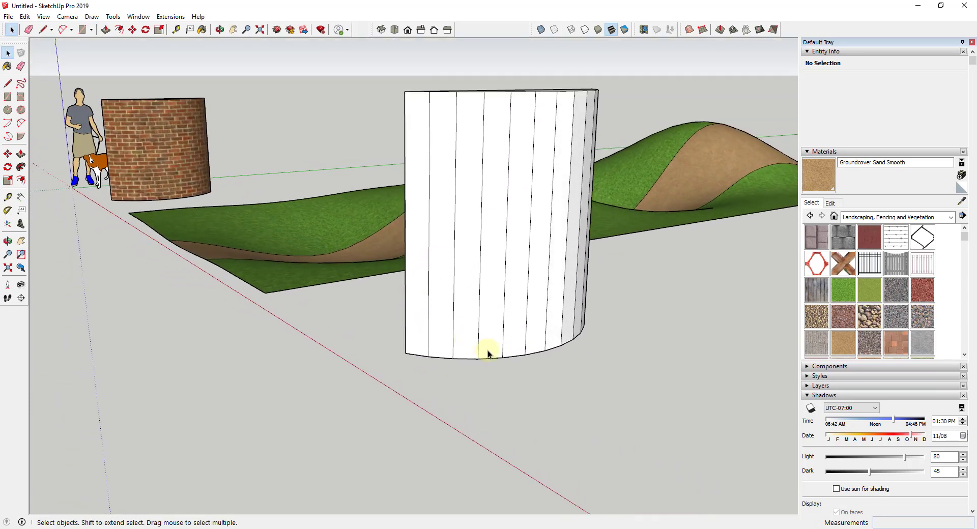
middle_drag(593, 325, 501, 371)
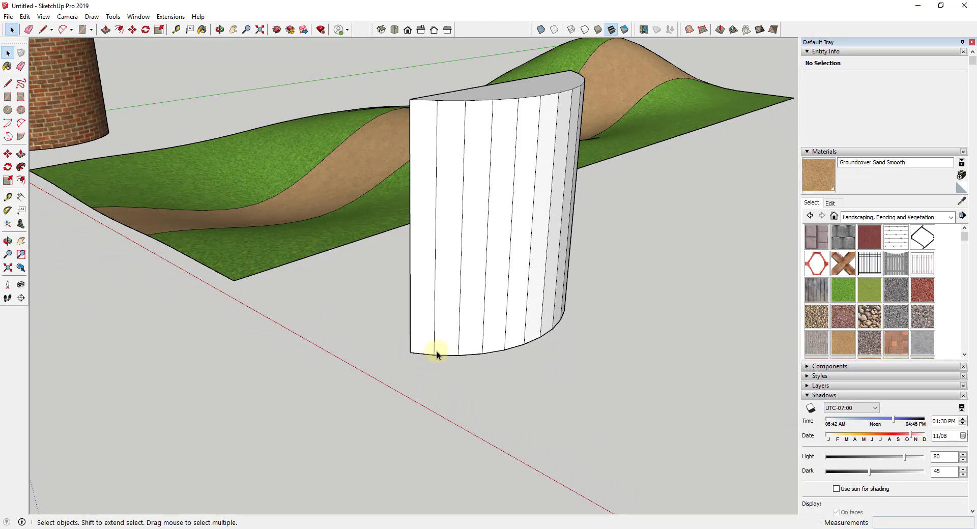
key(ctrl+z)
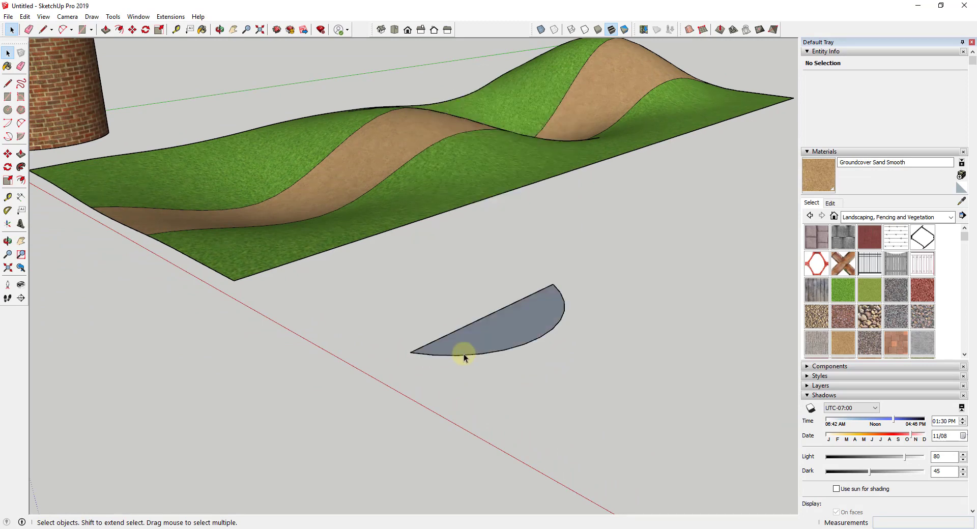
Explode the arc curve into separate edges and select individual segments to check that each is independent
right_click(504, 354)
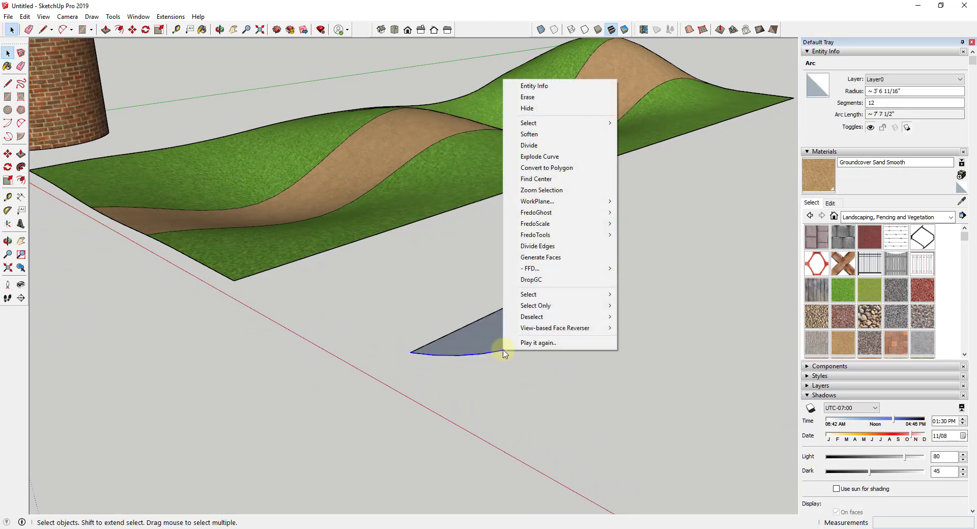
key(Escape)
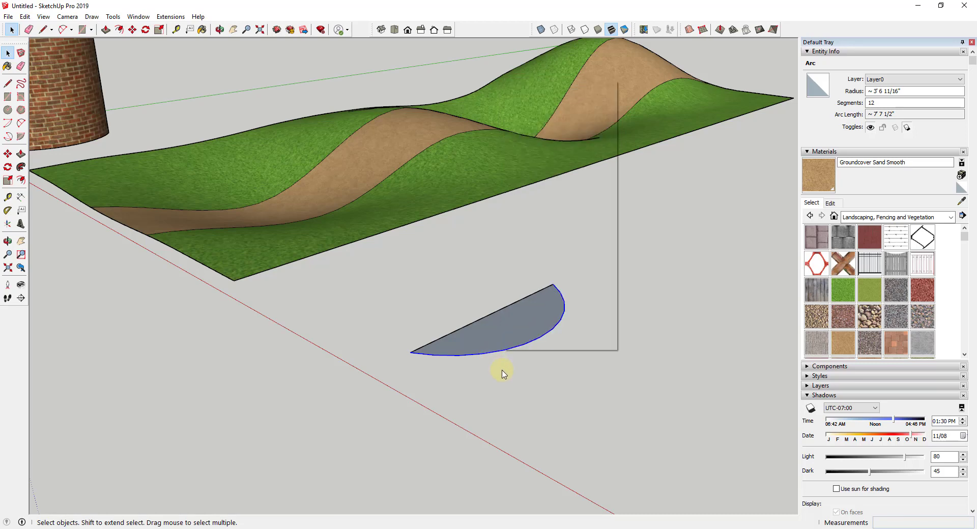
right_click(497, 353)
click(490, 356)
right_click(490, 356)
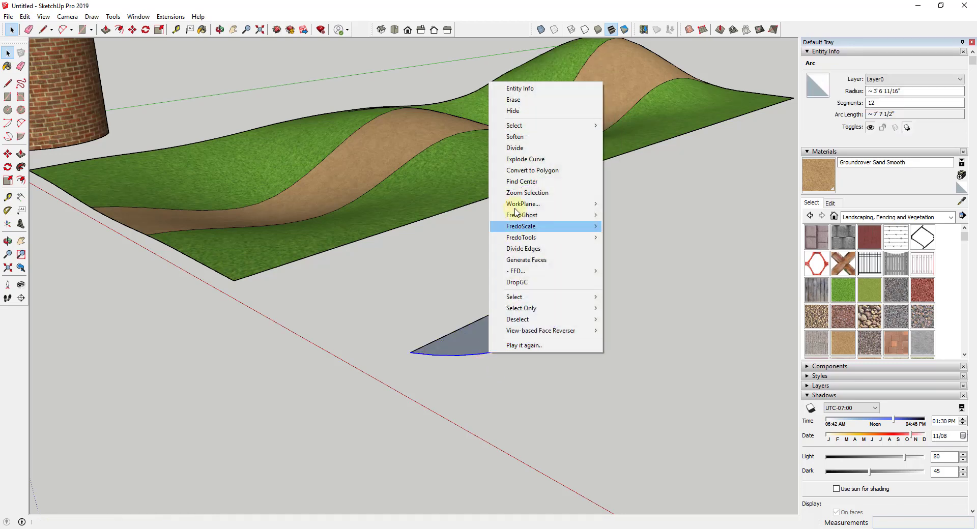
click(510, 158)
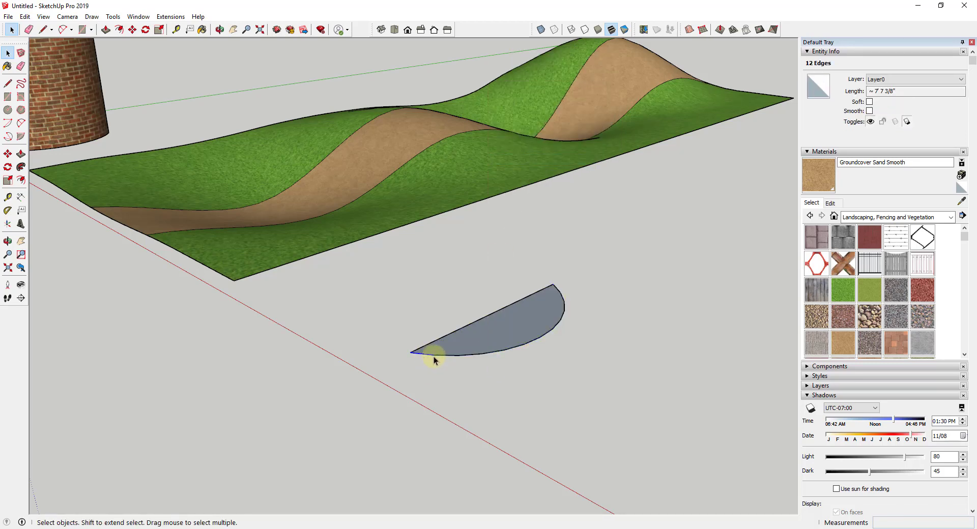
click(455, 355)
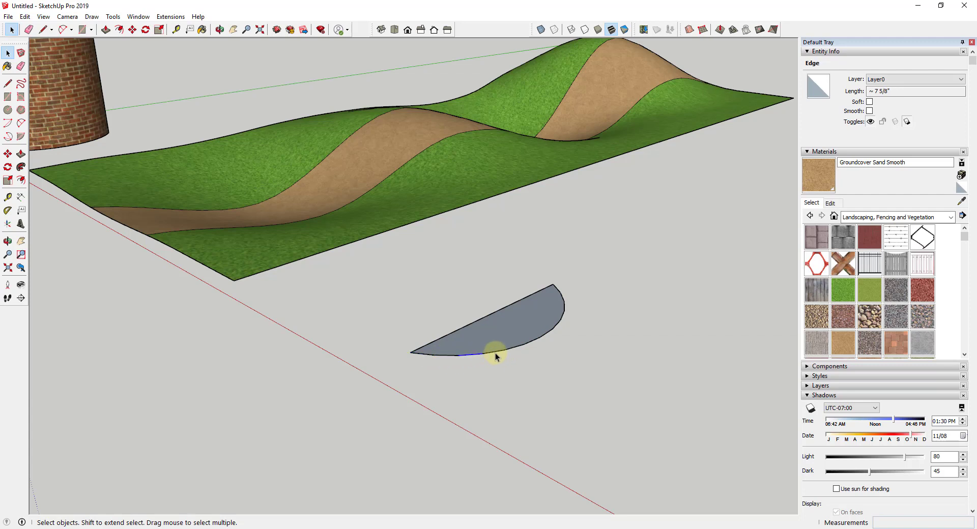
click(536, 342)
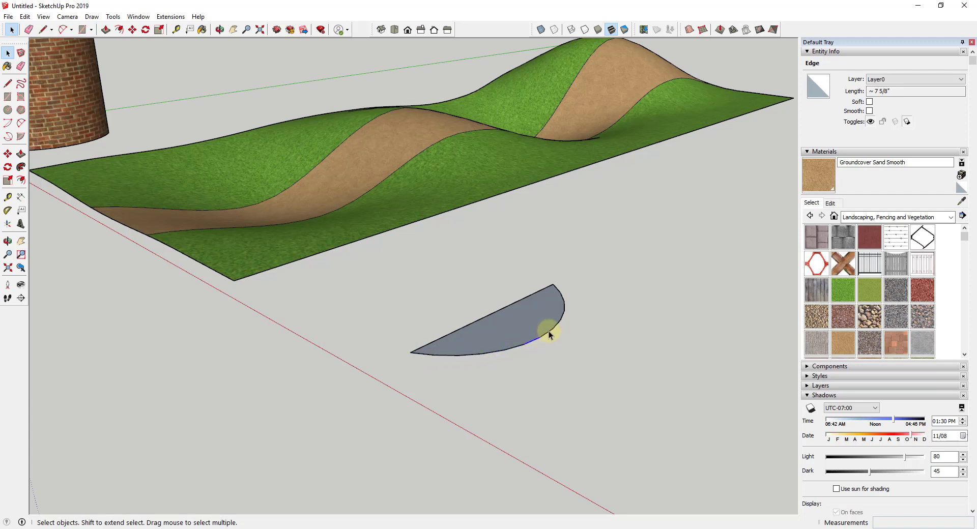
Extrude the exploded arc profile upward by about 7' 3 9/16"
key(p)
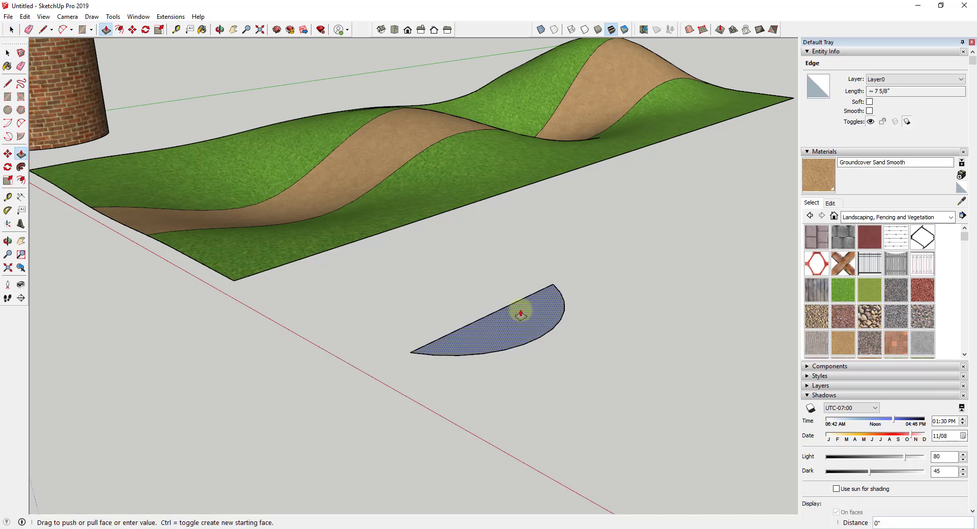
click(519, 309)
click(471, 58)
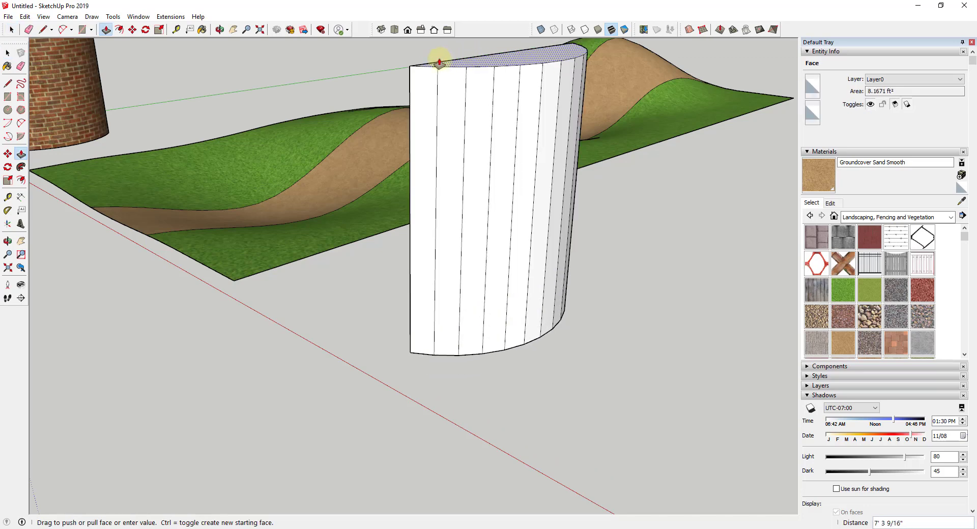
key(space)
Select all eleven vertical edges dividing the new solid's curved side and set them to Soft, leaving nothing selected
middle_drag(466, 218, 442, 166)
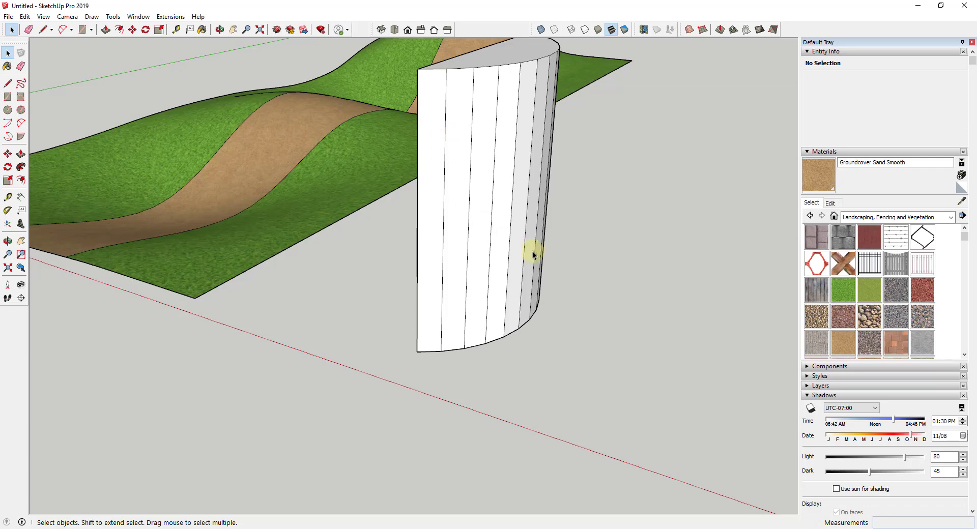
middle_drag(533, 255, 346, 170)
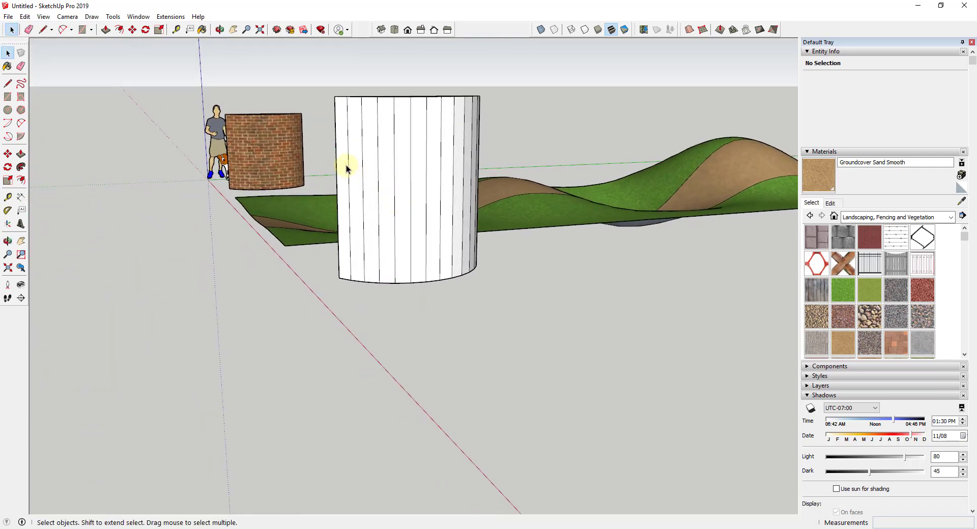
click(348, 168)
scroll(364, 167, up, 1)
shift+click(363, 167)
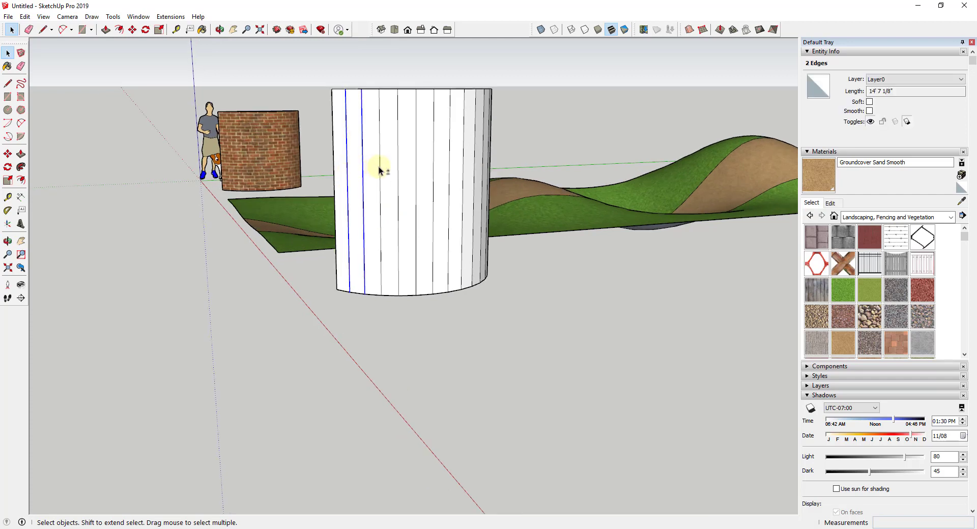
shift+click(379, 168)
shift+click(398, 168)
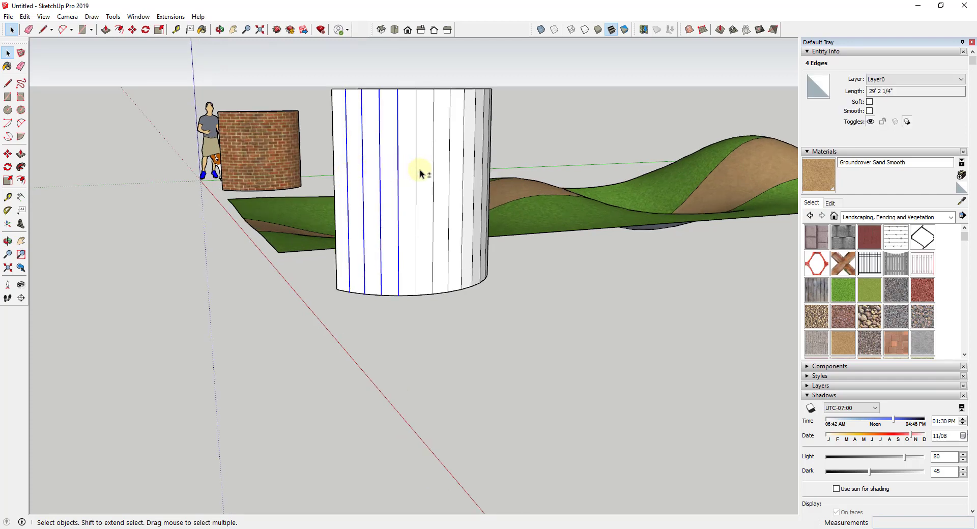
shift+click(415, 170)
shift+click(434, 169)
shift+click(449, 171)
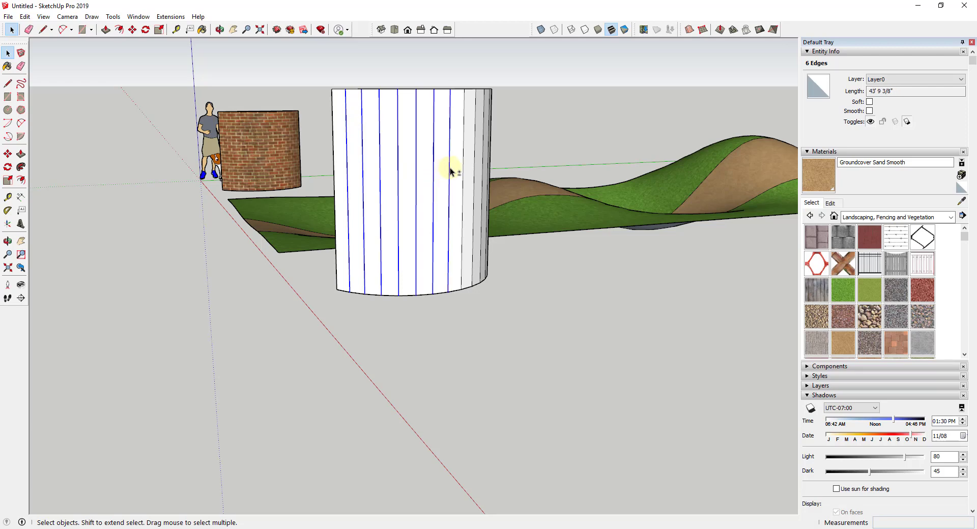
shift+click(463, 171)
shift+click(476, 172)
shift+click(485, 184)
middle_drag(486, 186, 394, 200)
shift+click(405, 196)
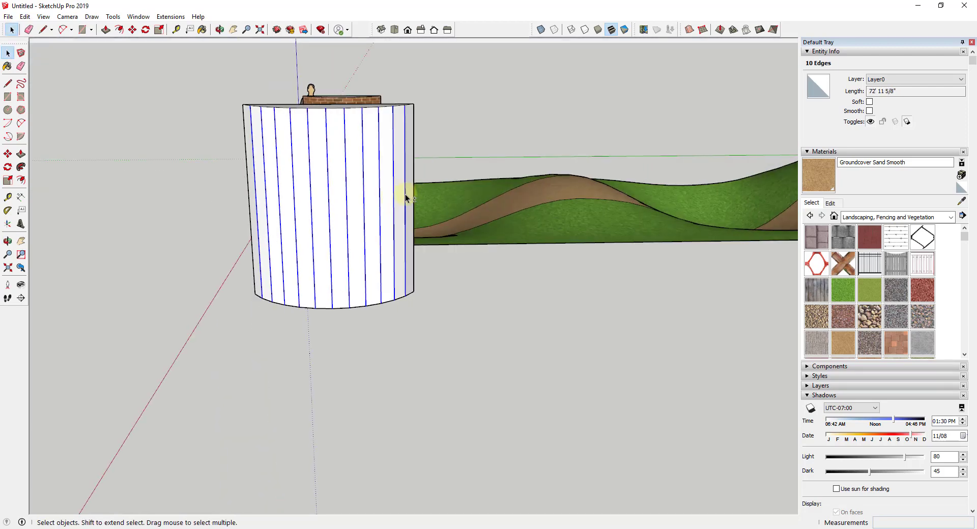
shift+click(413, 201)
middle_drag(447, 231, 405, 202)
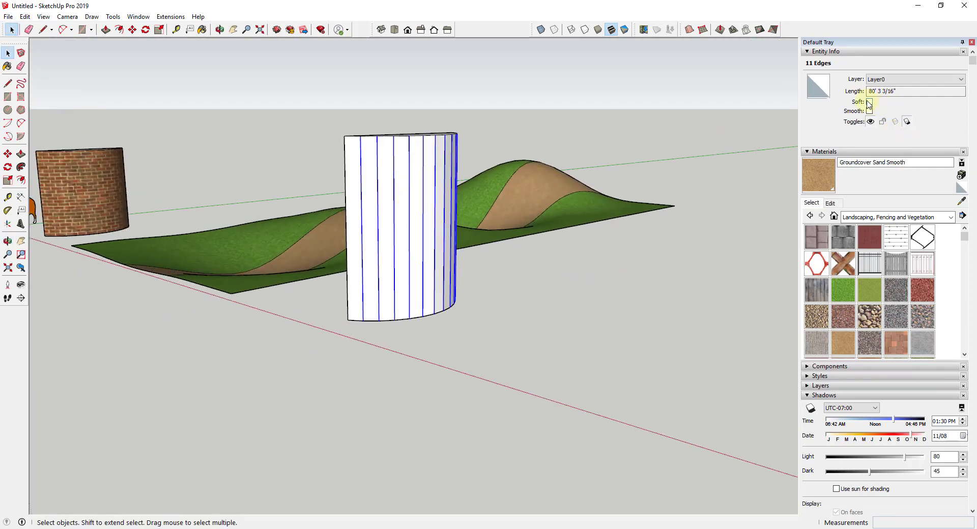
click(869, 102)
click(492, 246)
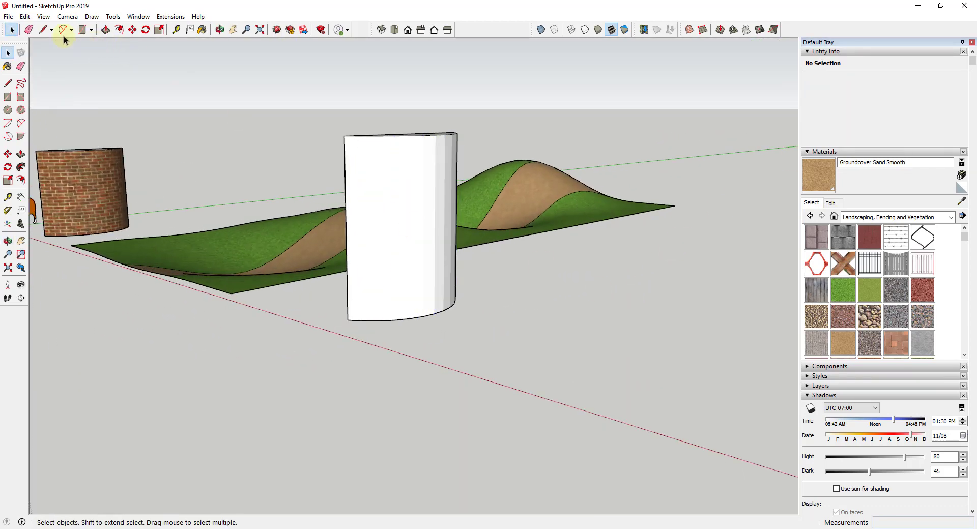
Show hidden geometry to inspect the softened edges on the new solid, and hide it again
click(39, 17)
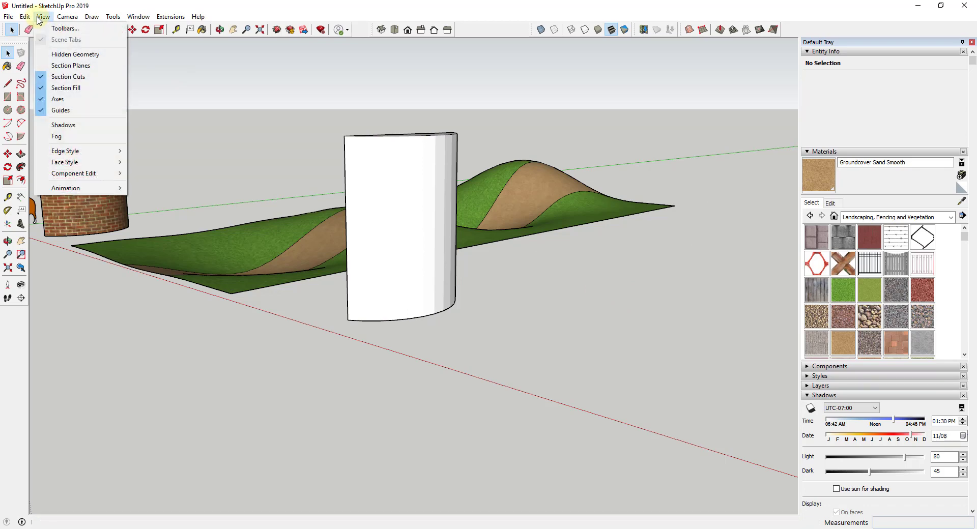
click(63, 54)
middle_drag(504, 202, 360, 240)
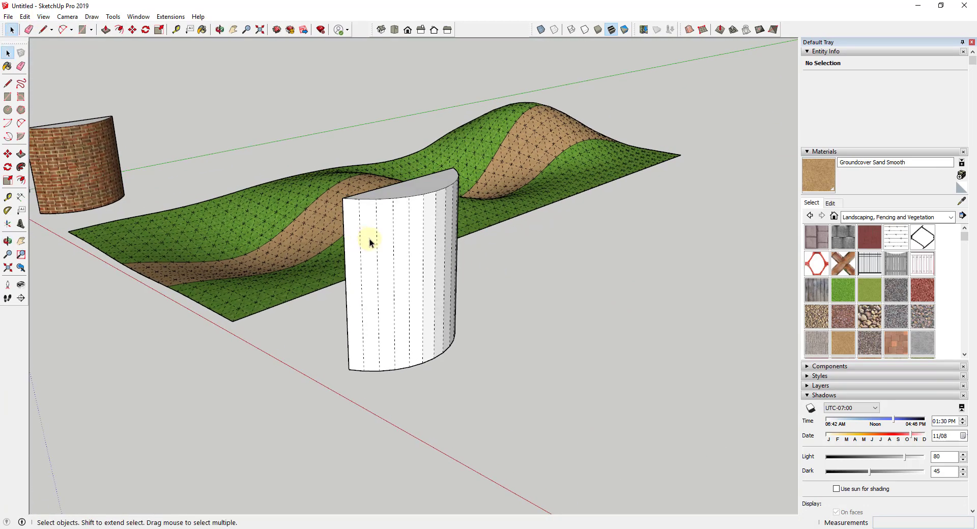
click(43, 17)
click(63, 54)
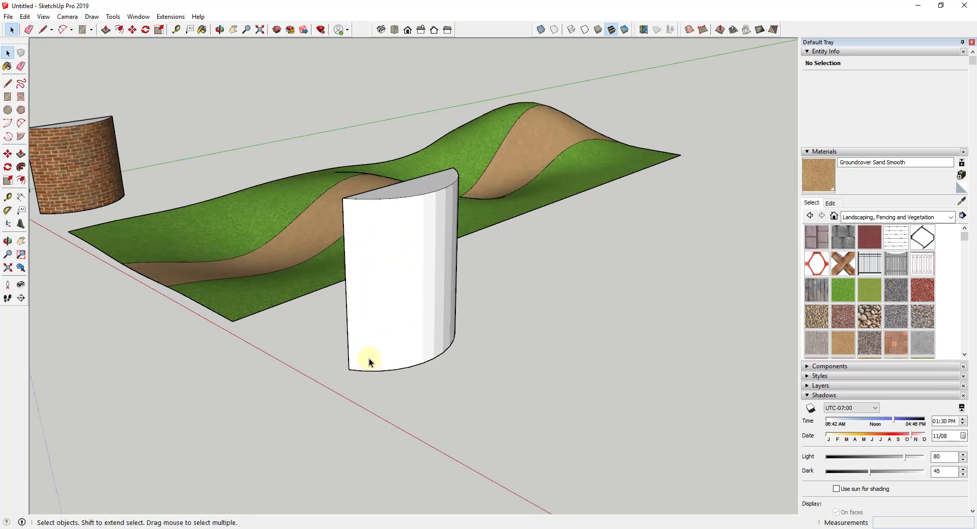
middle_drag(491, 290, 523, 265)
scroll(518, 251, down, 3)
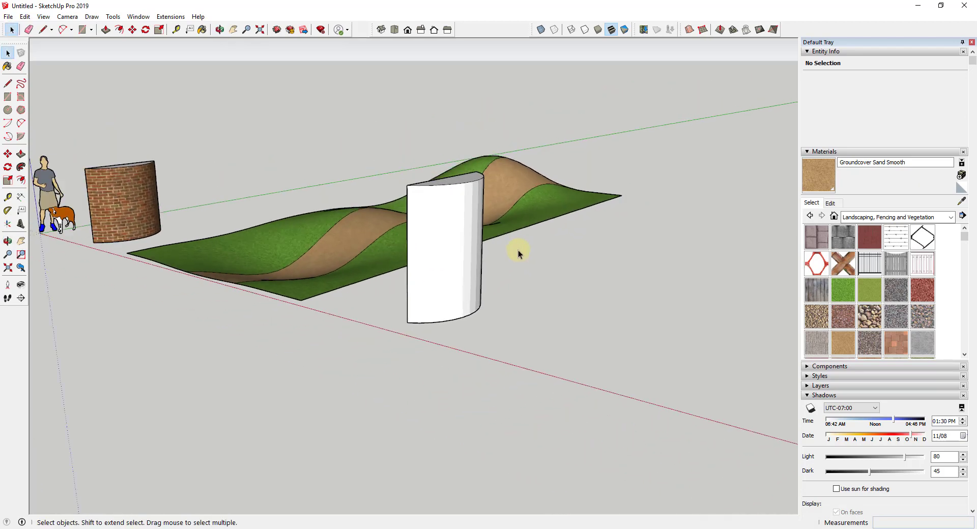
Move in on the smooth white curved solid and show hidden geometry to expose its softened edges
scroll(517, 250, up, 5)
triple_click(408, 299)
middle_drag(408, 299, 473, 283)
scroll(504, 312, down, 3)
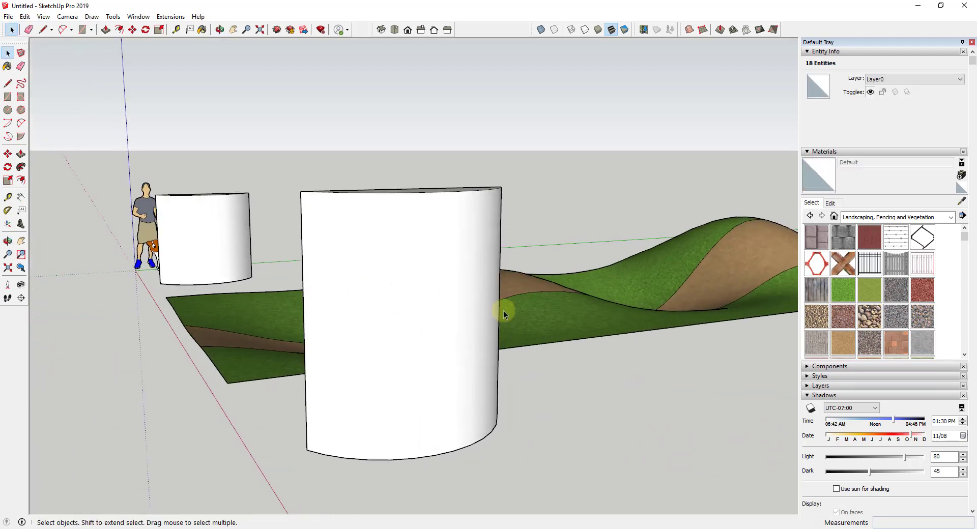
middle_drag(504, 311, 481, 290)
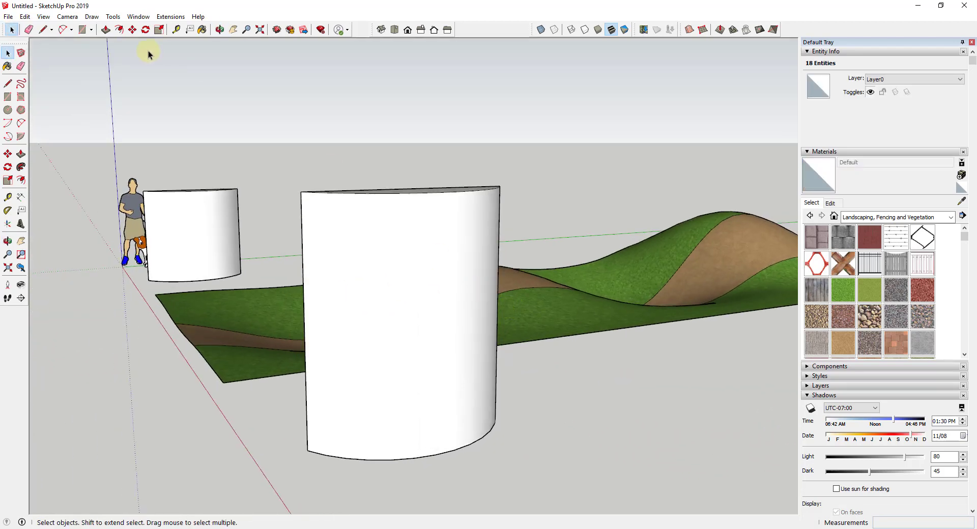
click(67, 17)
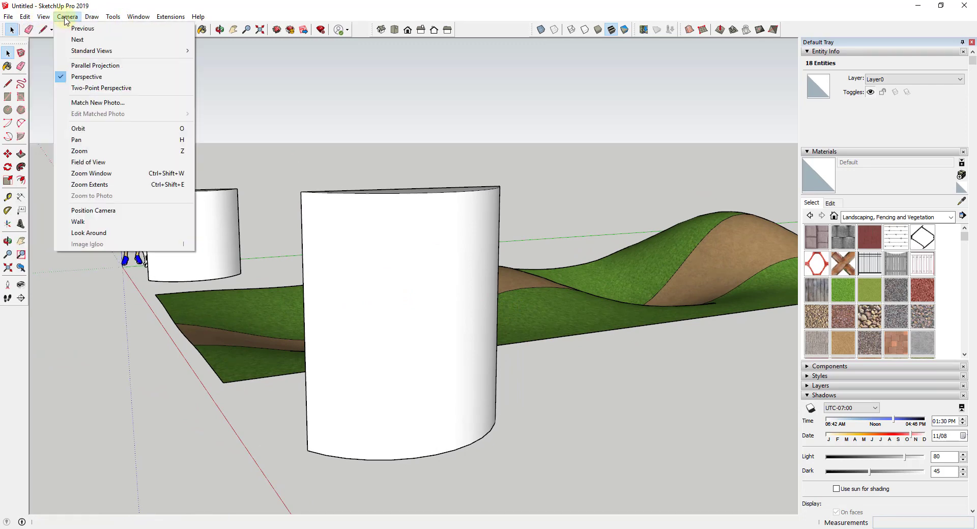
click(76, 55)
middle_drag(473, 322, 486, 334)
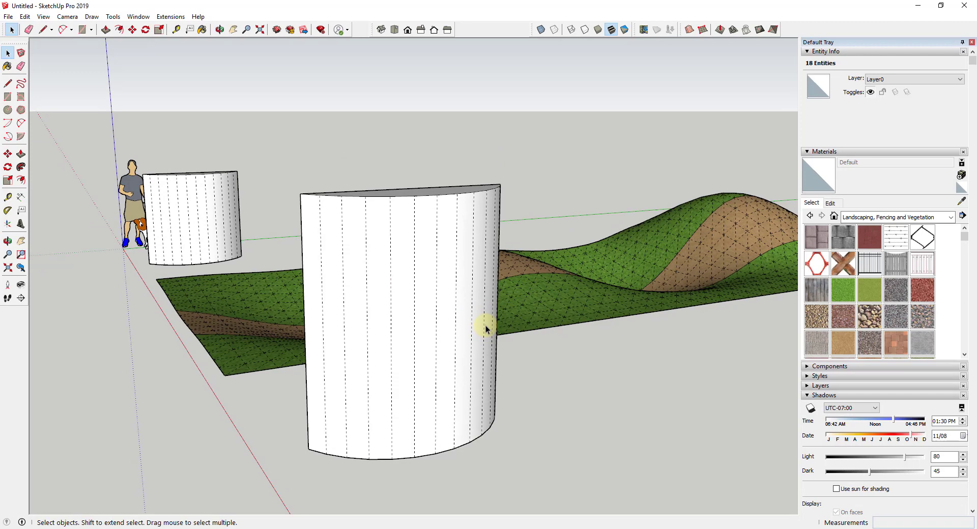
middle_drag(474, 298, 371, 283)
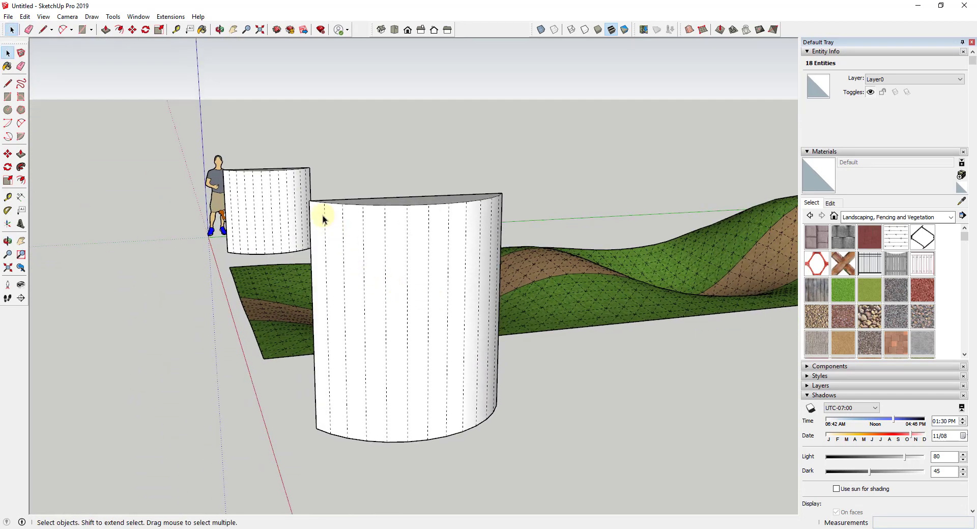
Select seven adjacent softened vertical edges on the front curved solid together
click(326, 220)
shift+click(344, 223)
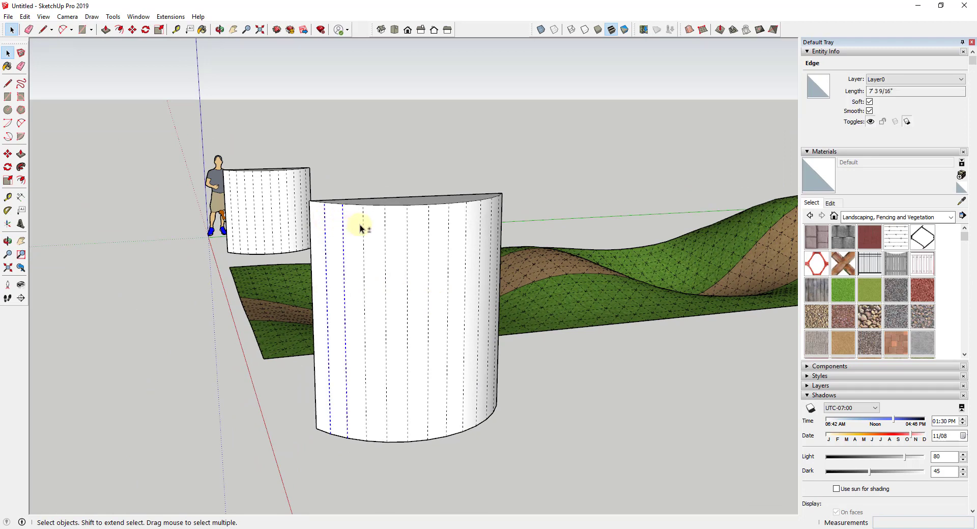
shift+click(376, 229)
shift+click(365, 226)
shift+click(385, 230)
shift+click(407, 225)
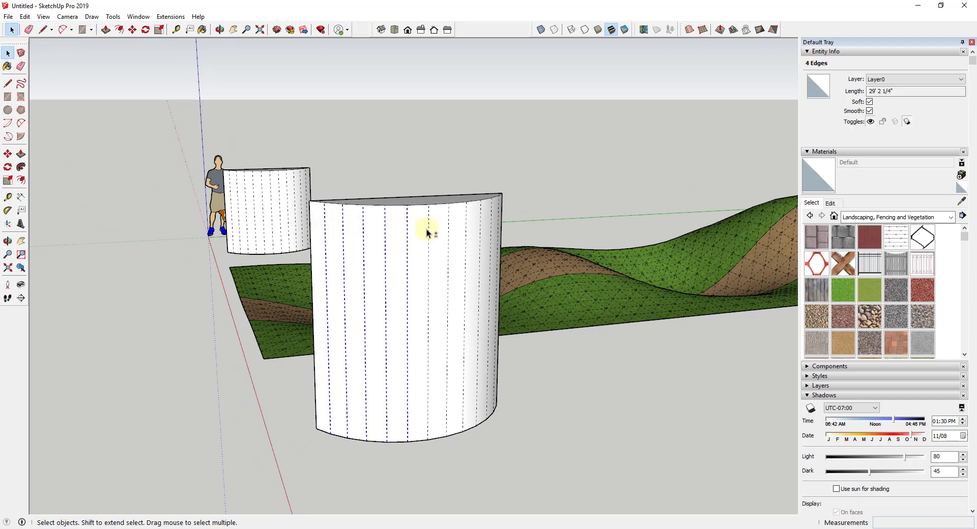
shift+click(448, 233)
middle_drag(491, 257, 490, 244)
key(space)
scroll(435, 253, down, 2)
scroll(434, 253, up, 2)
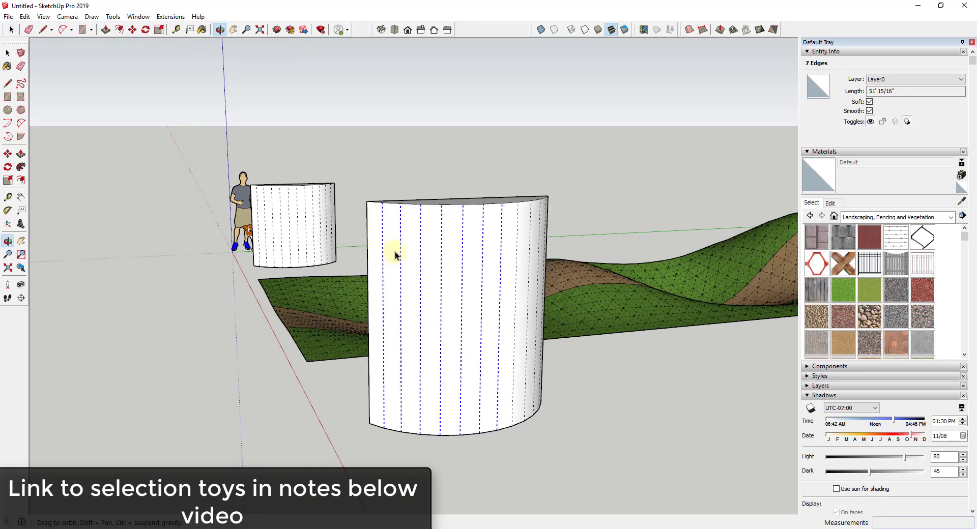
middle_drag(395, 251, 463, 253)
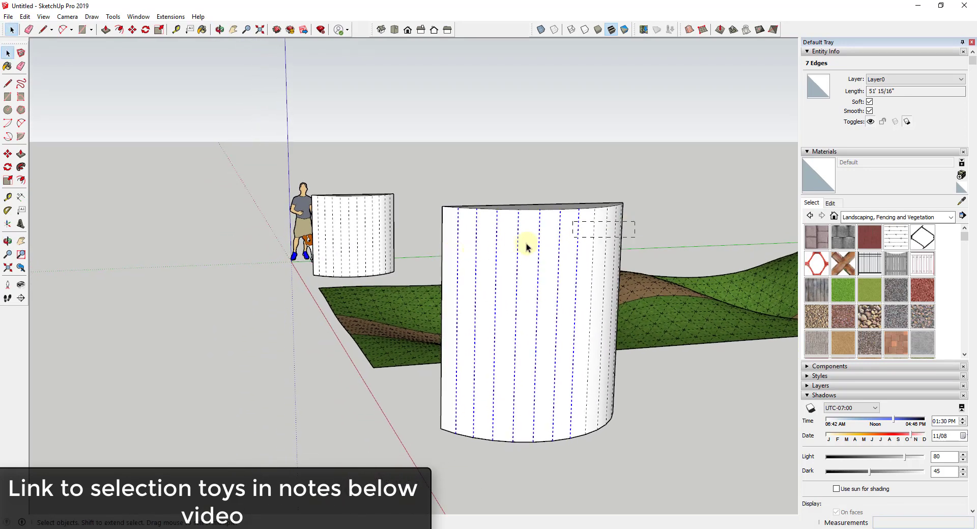
drag(526, 247, 405, 254)
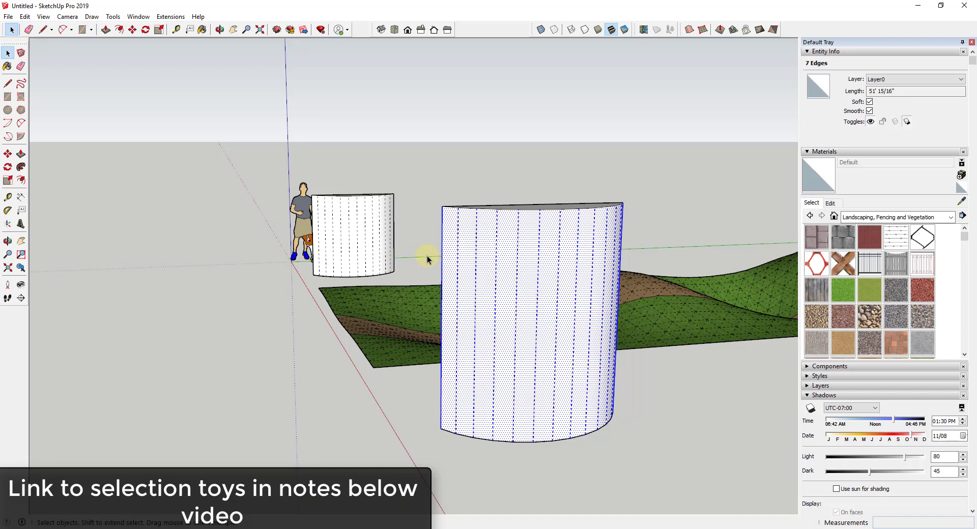
right_click(533, 265)
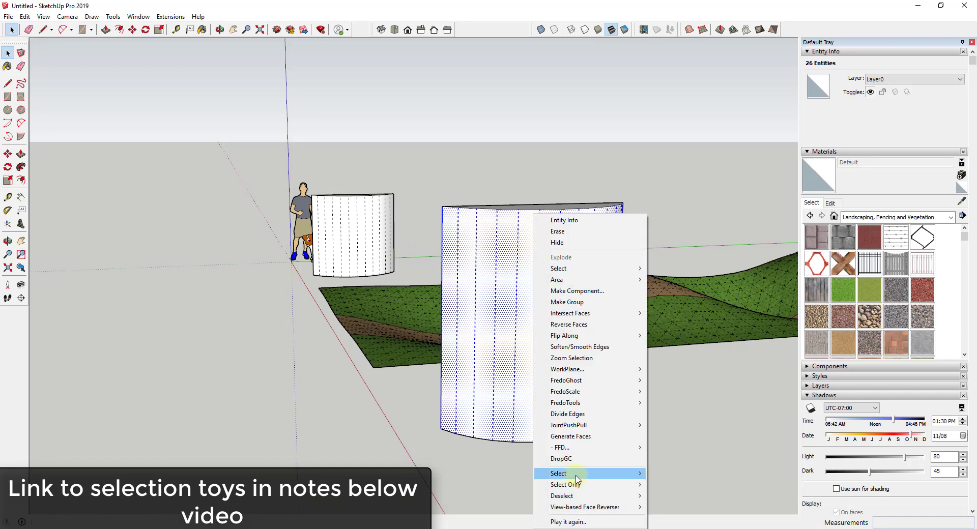
mouse_move(577, 479)
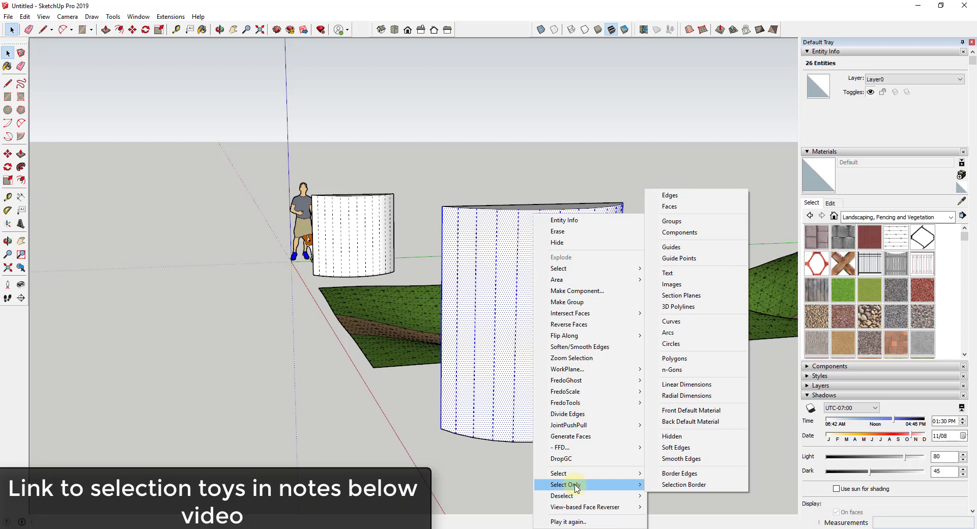
click(704, 217)
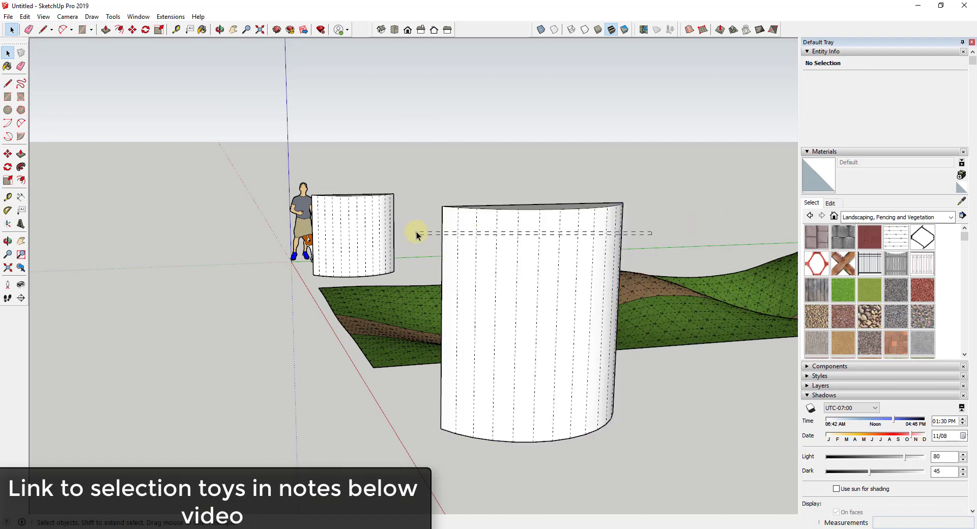
Select the front solid's whole curved side and narrow the selection to only its eleven softened vertical edges
drag(417, 235, 417, 235)
right_click(508, 235)
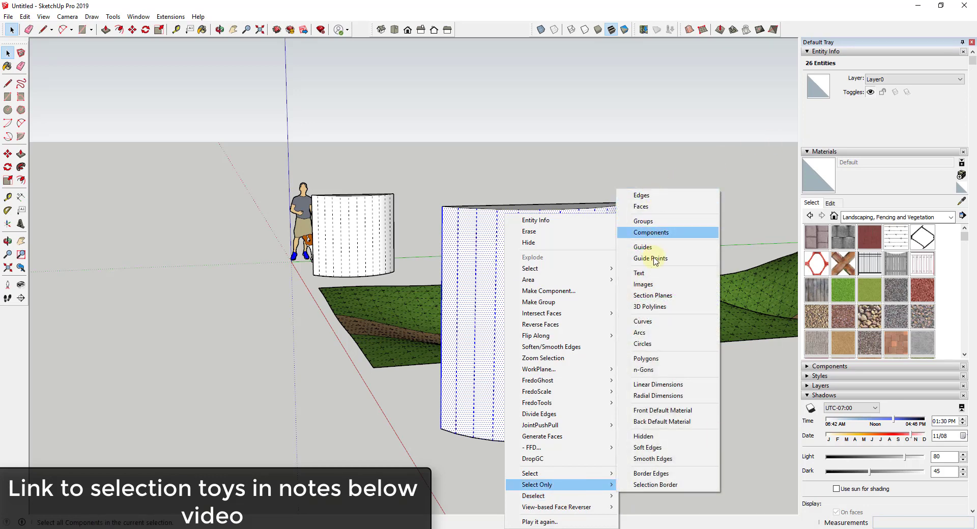
click(654, 454)
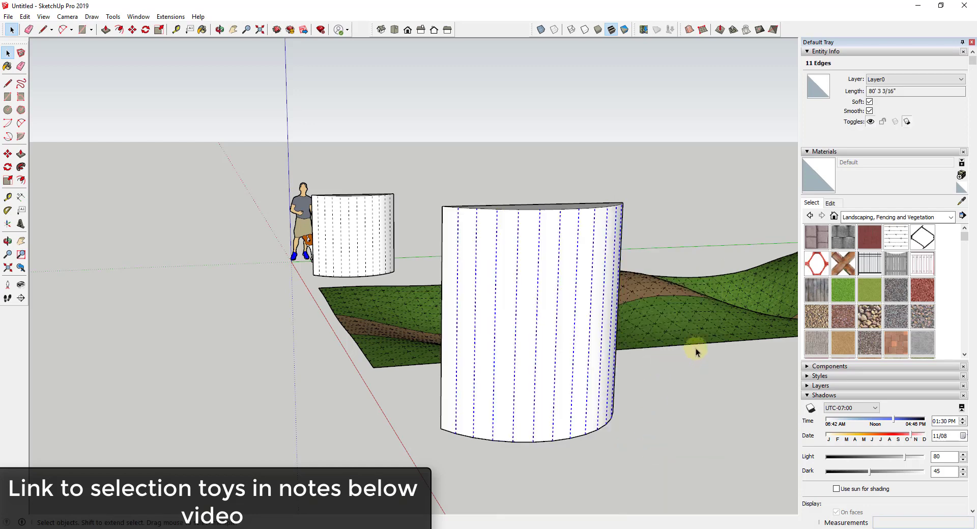
Switch Soft off and back on for the eleven selected edges to compare hard and softened edges
click(870, 102)
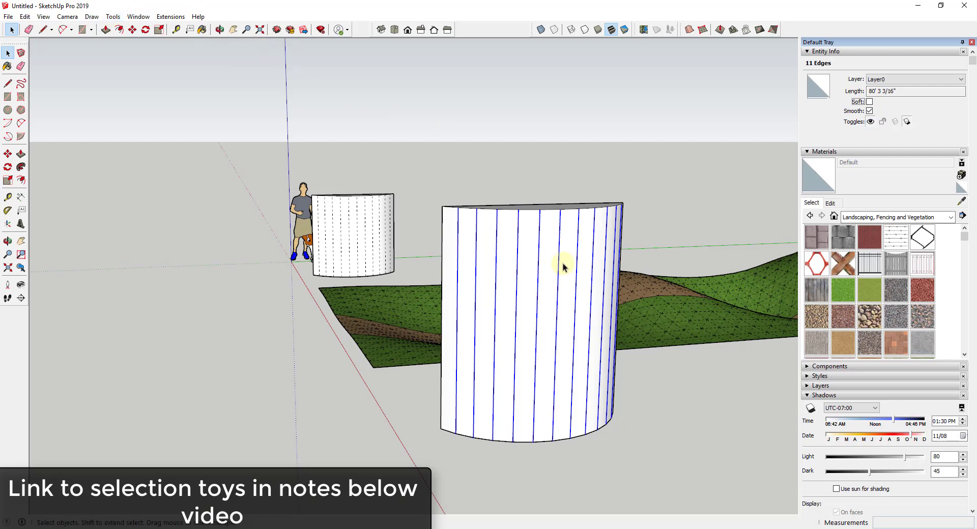
click(869, 102)
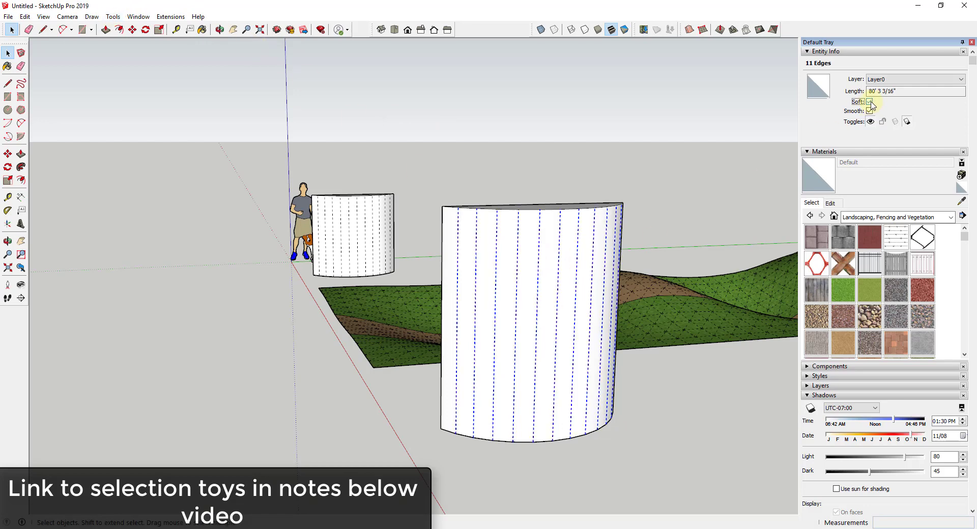
click(870, 101)
click(870, 102)
middle_drag(683, 227, 741, 266)
scroll(685, 268, up, 5)
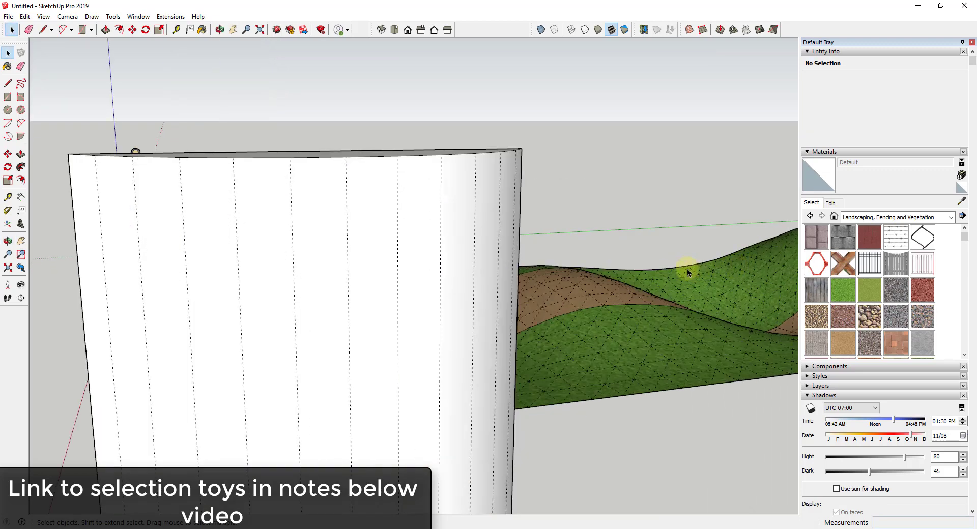
scroll(685, 255, down, 6)
scroll(627, 300, up, 1)
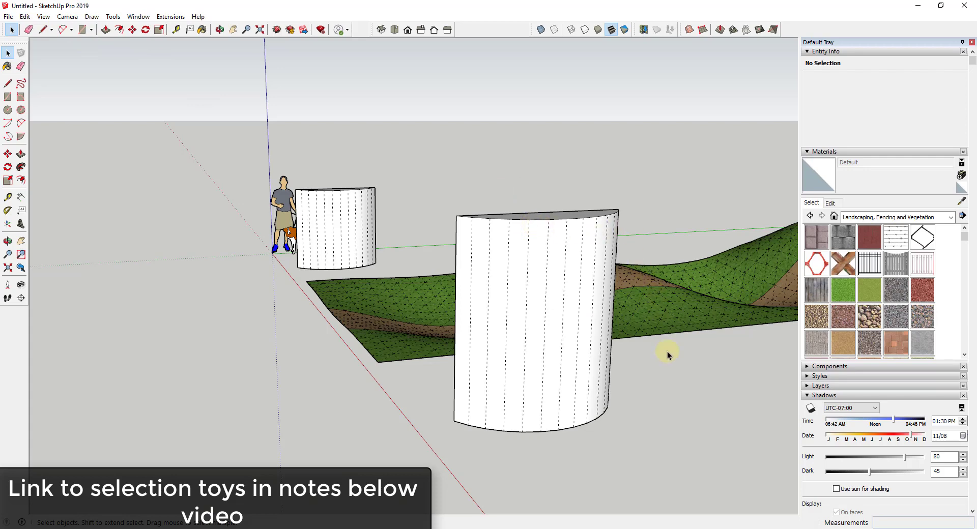
middle_drag(681, 329, 666, 308)
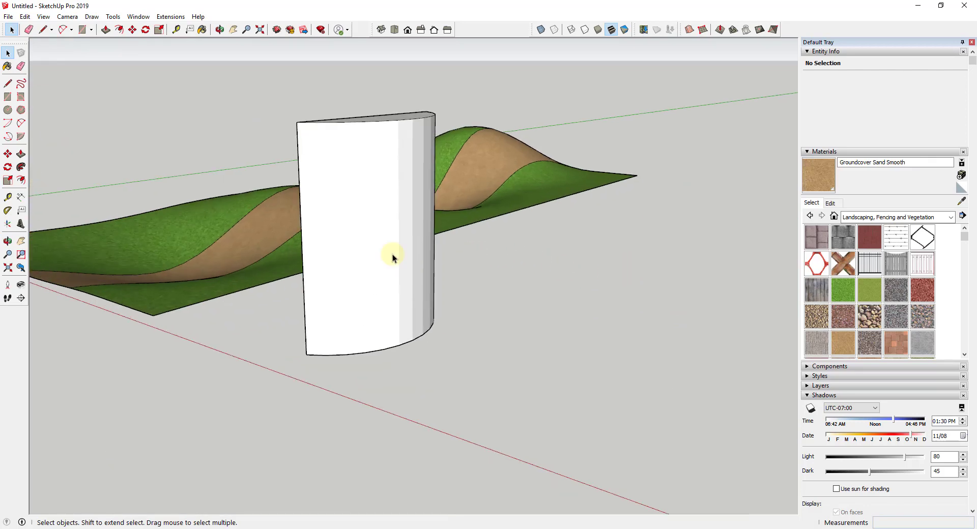
Show hidden geometry to inspect the edges between the front solid's visible facets, and hide it again
scroll(387, 244, up, 2)
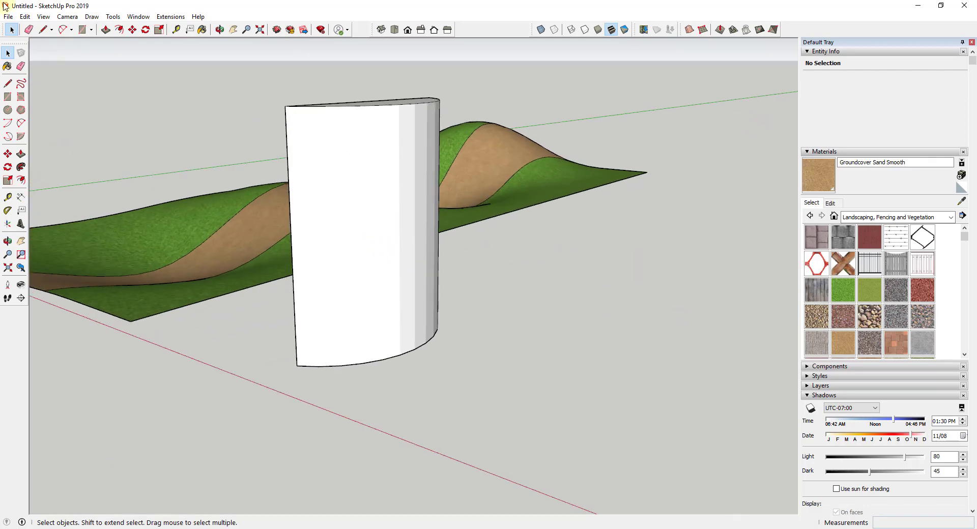
click(67, 16)
mouse_move(44, 17)
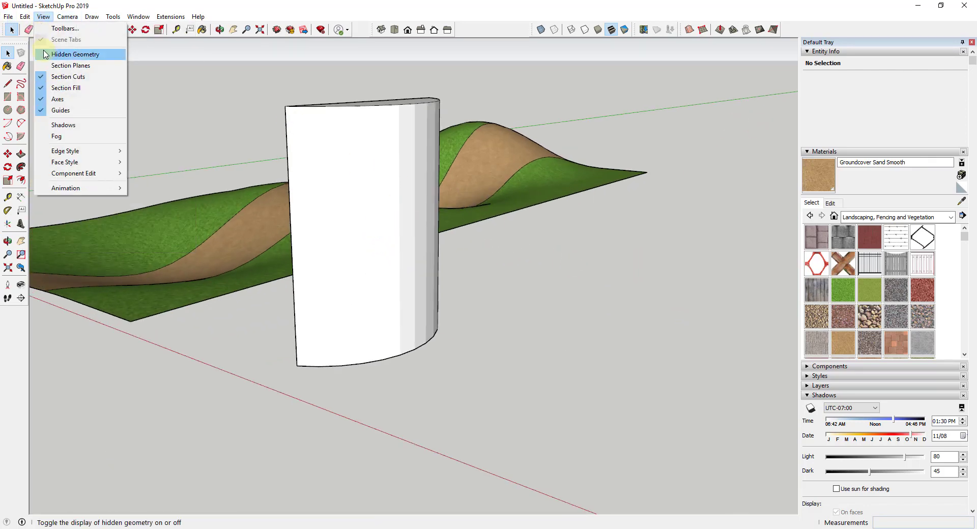
click(45, 54)
middle_drag(401, 227, 322, 206)
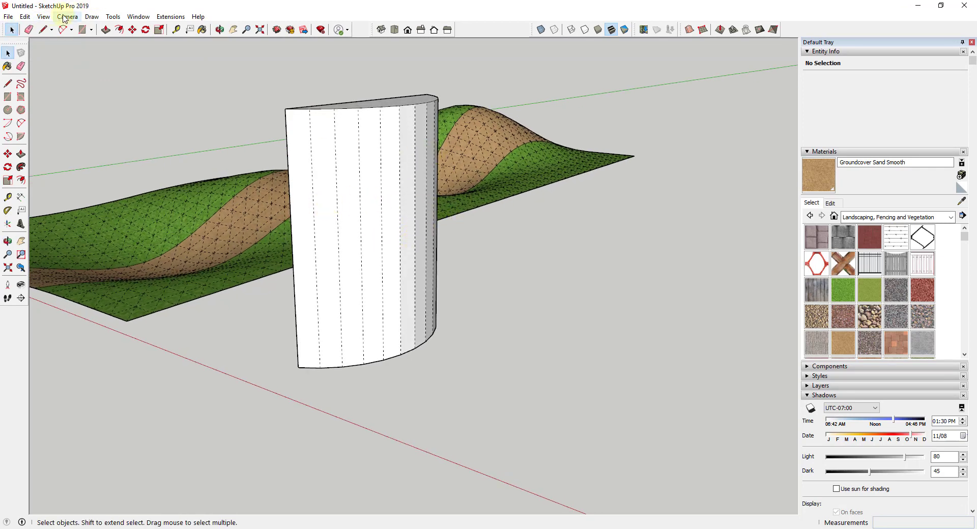
click(43, 16)
click(56, 54)
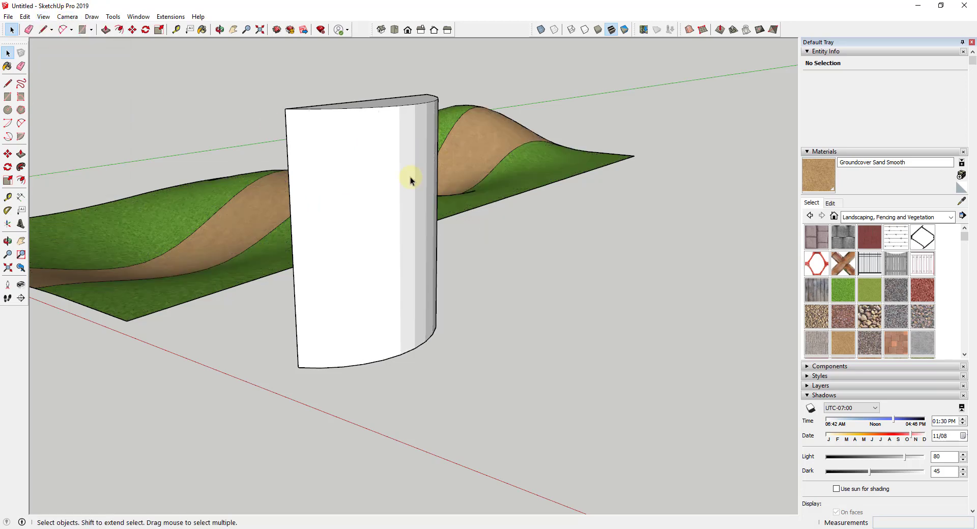
middle_drag(399, 204, 414, 225)
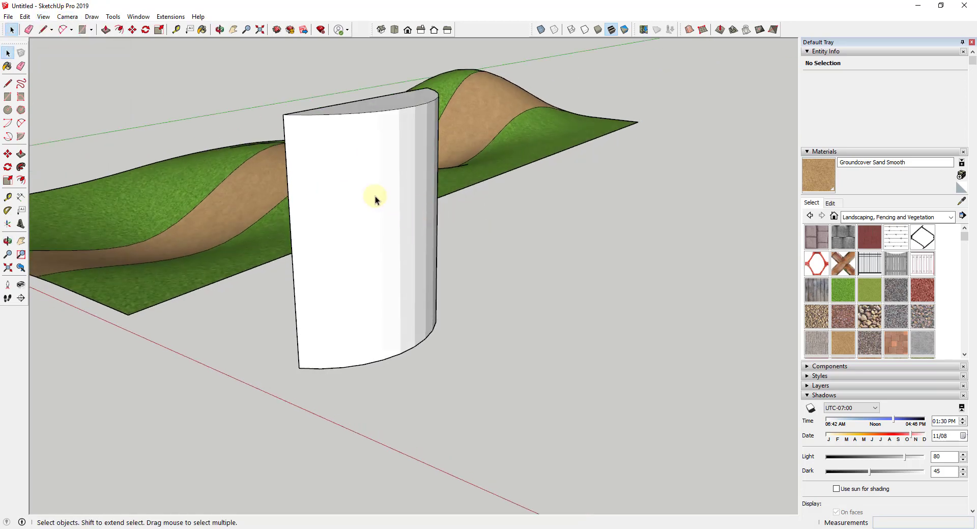
Repaint the brick-textured curved solid beside the person with the Default material
middle_drag(375, 196, 188, 158)
scroll(188, 158, up, 3)
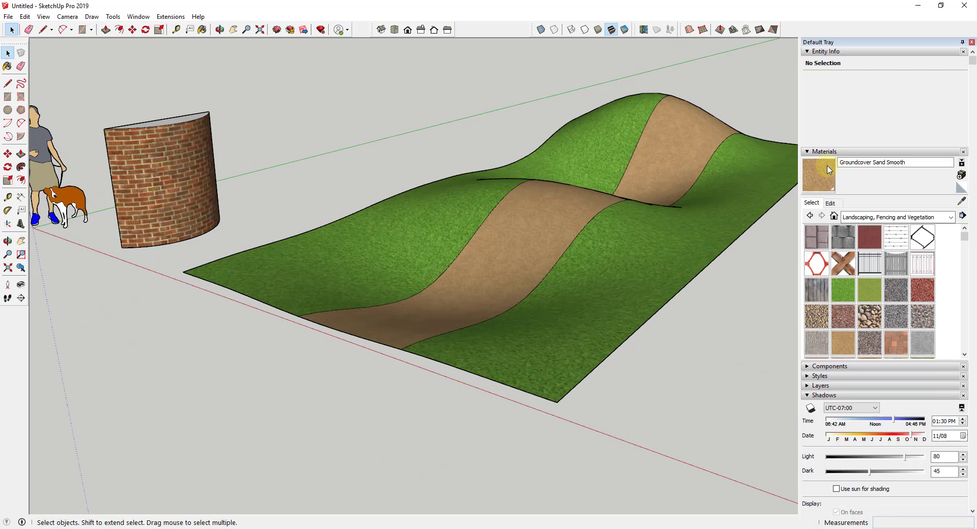
click(960, 189)
click(191, 166)
Compare the shading of the curved solid beside the person with the faceted shading of the front curved solid
scroll(125, 151, up, 2)
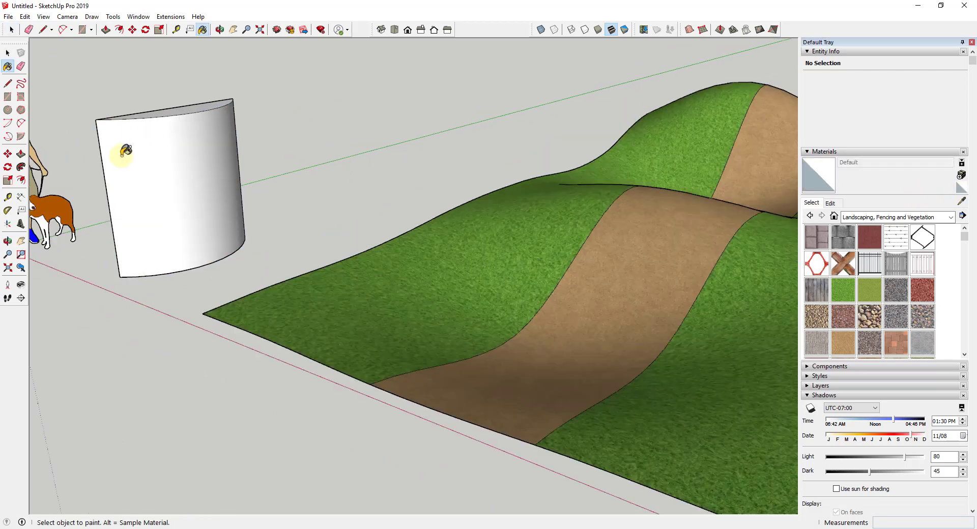
scroll(124, 150, up, 3)
scroll(386, 209, down, 5)
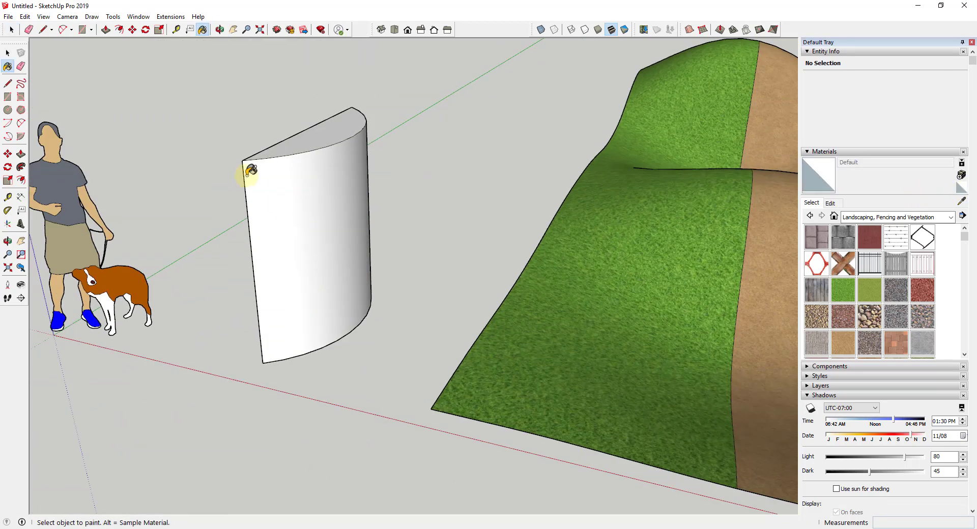
scroll(222, 164, down, 3)
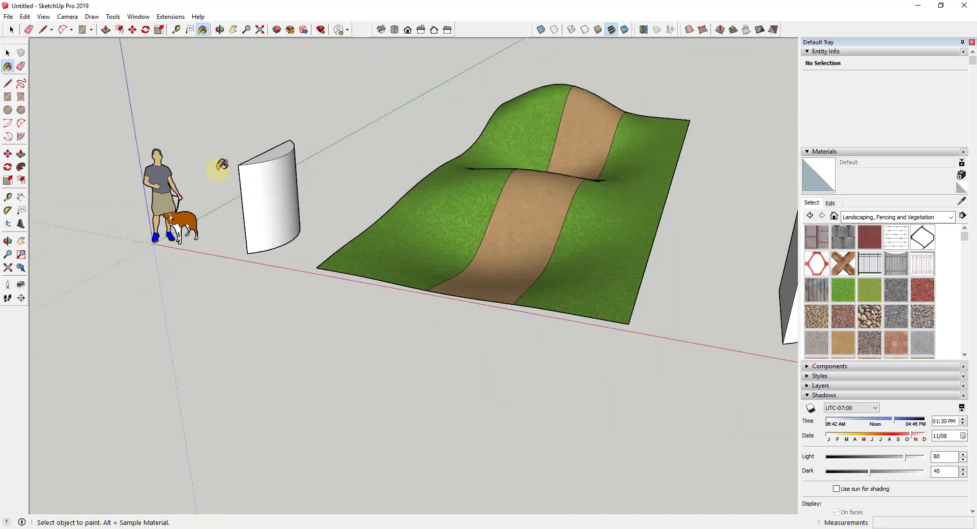
mouse_move(221, 164)
middle_down()
mouse_move(523, 200)
mouse_move(482, 171)
mouse_move(498, 158)
middle_up()
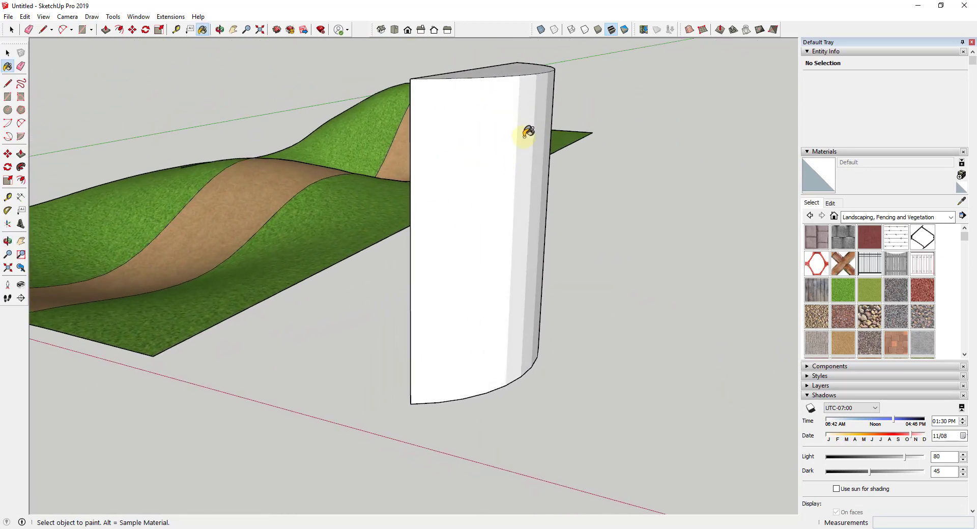
scroll(590, 146, down, 3)
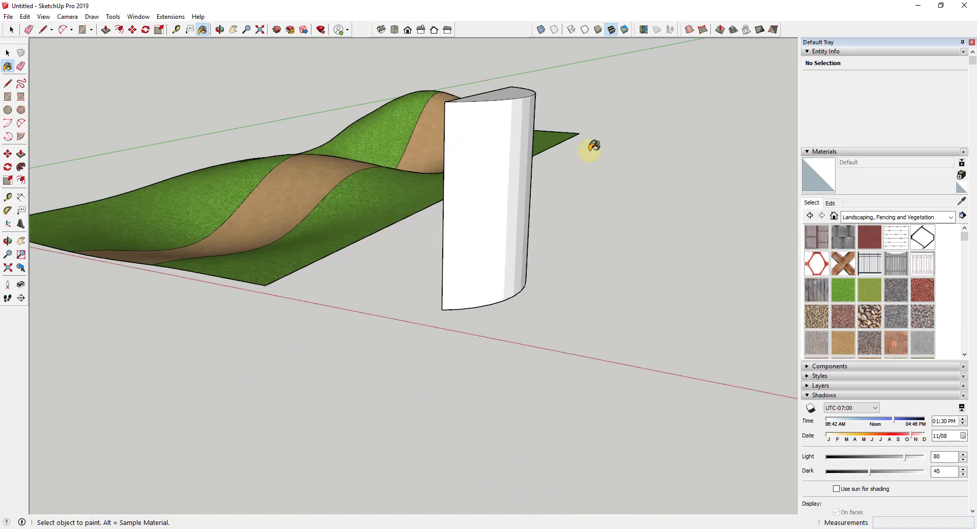
scroll(565, 148, up, 5)
scroll(504, 212, down, 4)
middle_drag(503, 212, 453, 240)
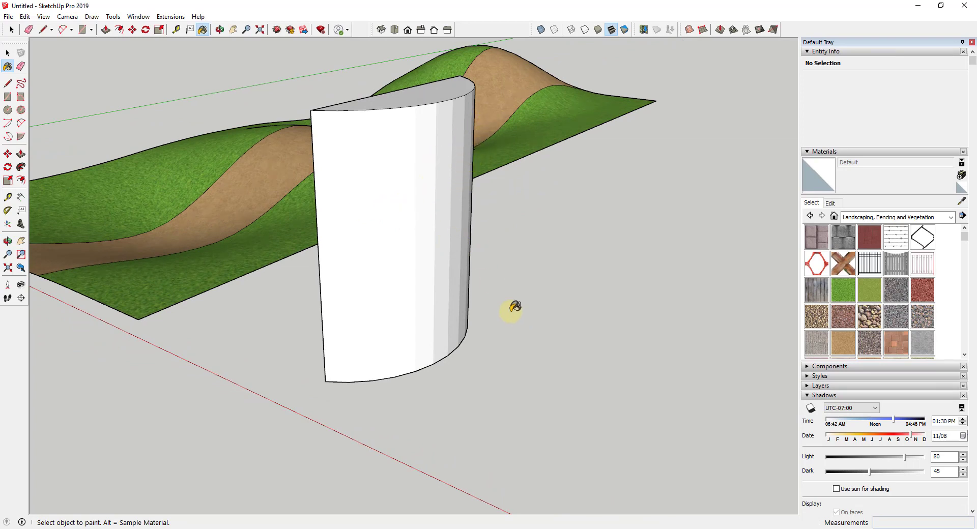
Leave the Paint Bucket tool and show hidden geometry on the faceted front solid
key(space)
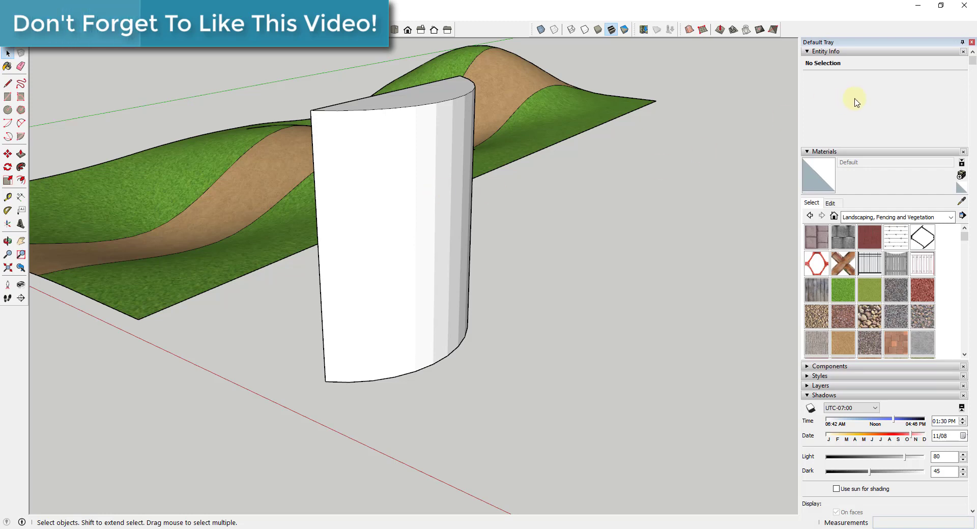
middle_drag(637, 332, 636, 315)
click(43, 14)
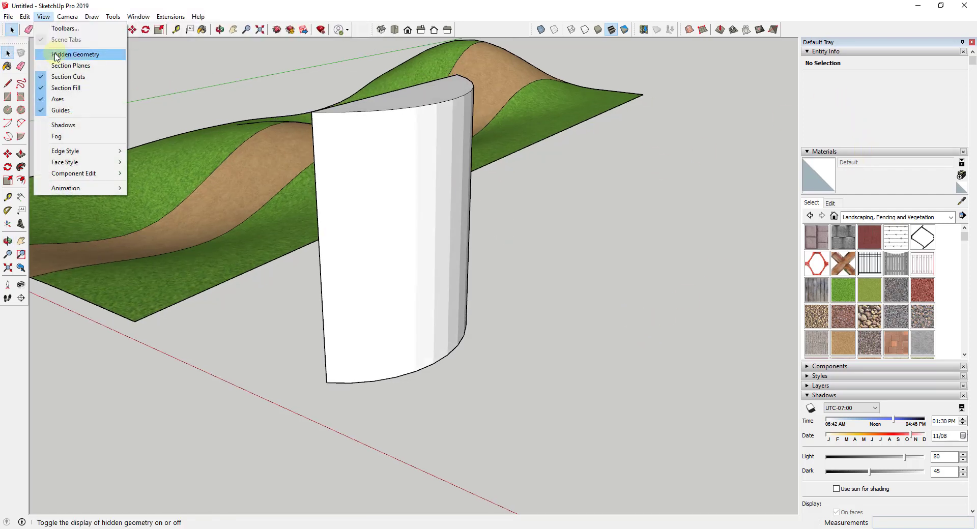
click(75, 54)
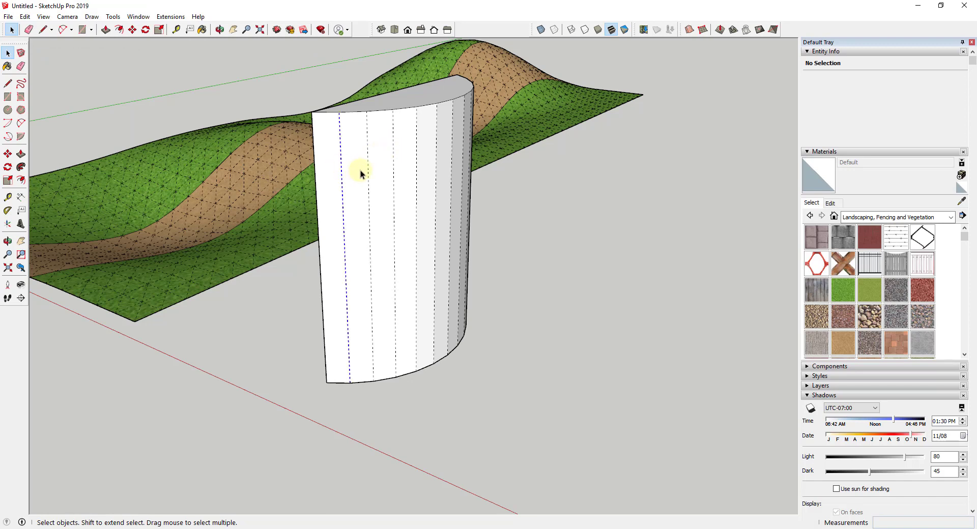
Select all eleven dashed vertical edges across the front solid's curved side
click(367, 172)
shift+click(393, 173)
shift+click(416, 173)
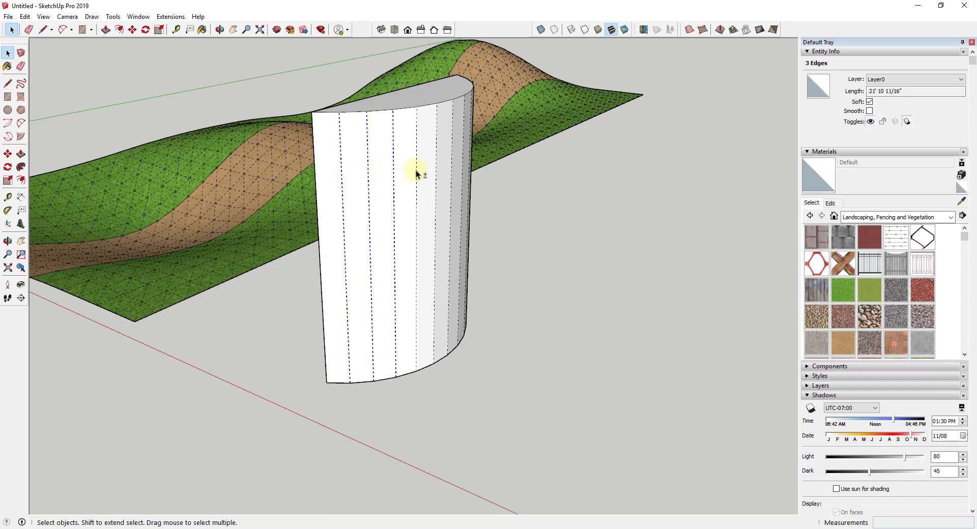
shift+click(463, 167)
shift+click(473, 175)
middle_drag(479, 179, 492, 152)
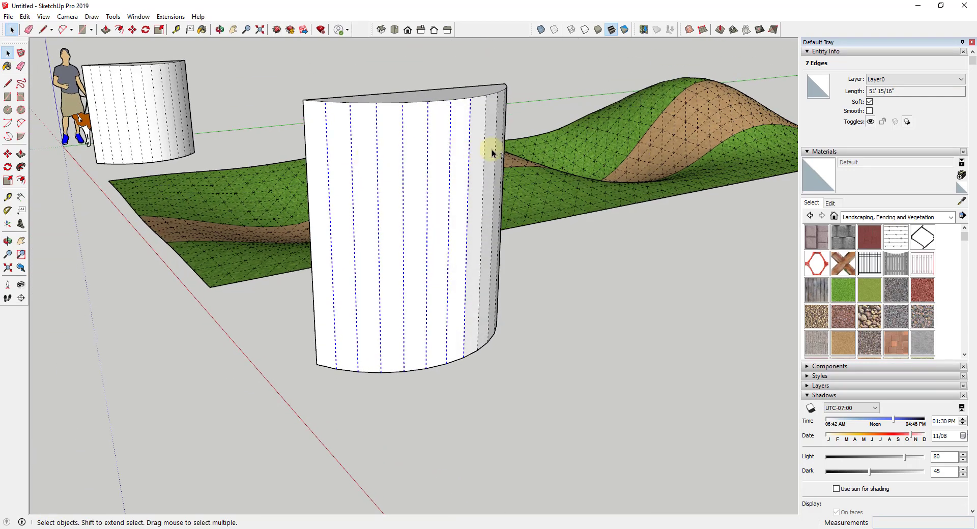
shift+click(496, 153)
shift+click(504, 149)
shift+click(518, 162)
middle_drag(519, 163, 509, 148)
shift+click(209, 143)
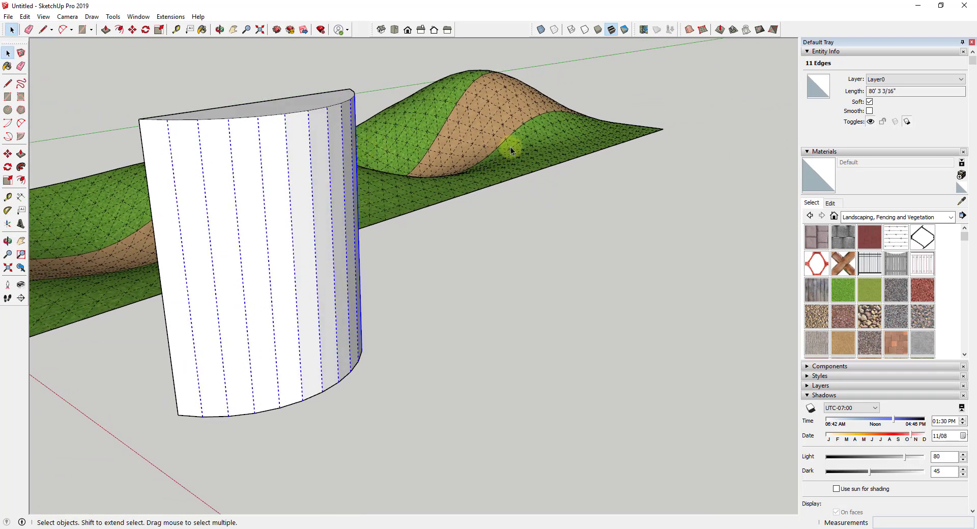
Turn on Smooth for the eleven selected edges, toggling it off and on to compare faceted and smooth shading
click(869, 111)
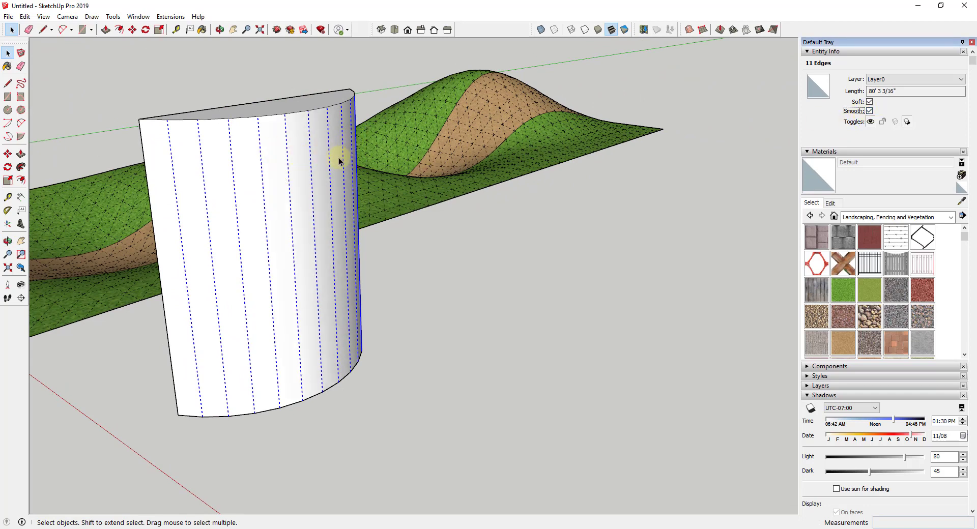
click(870, 111)
click(870, 111)
click(870, 111)
click(870, 111)
click(870, 112)
Switch Soft off and back on for the selected edges, and clear the selection
click(869, 102)
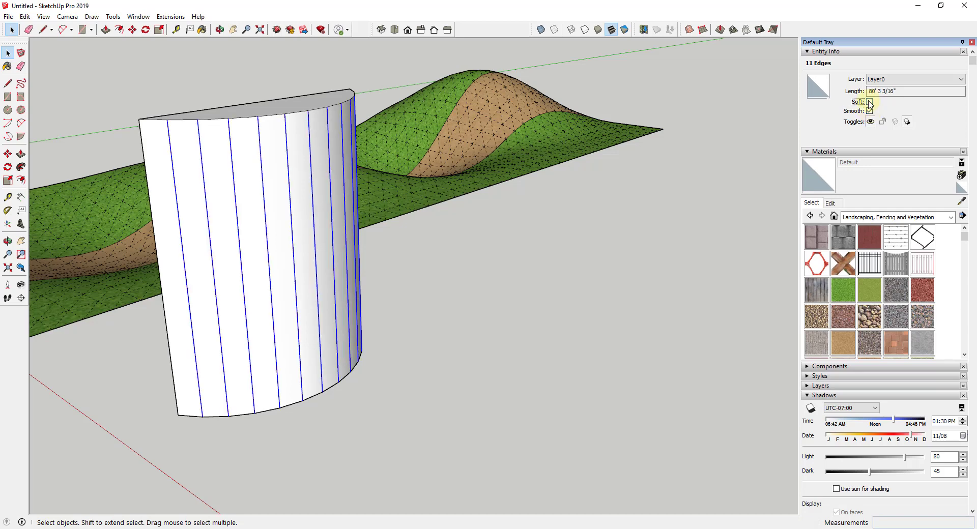
click(869, 103)
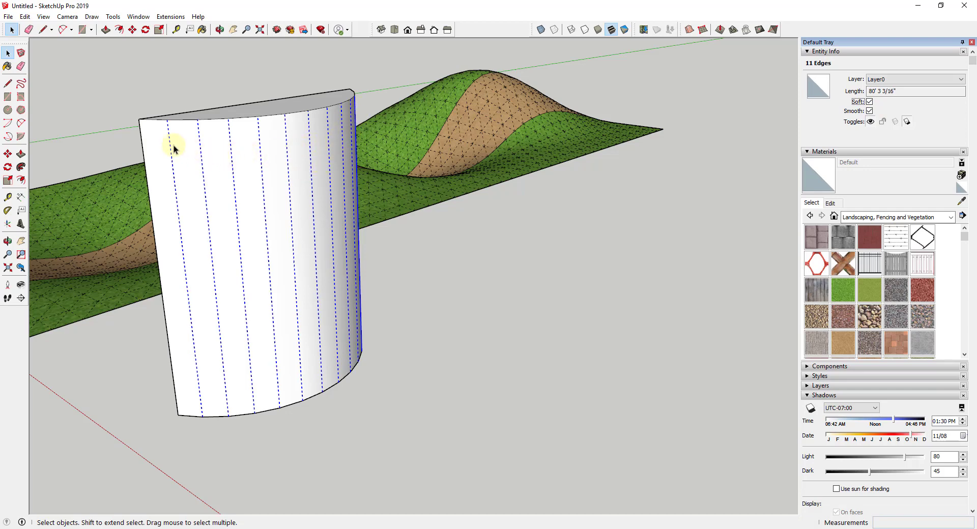
click(565, 332)
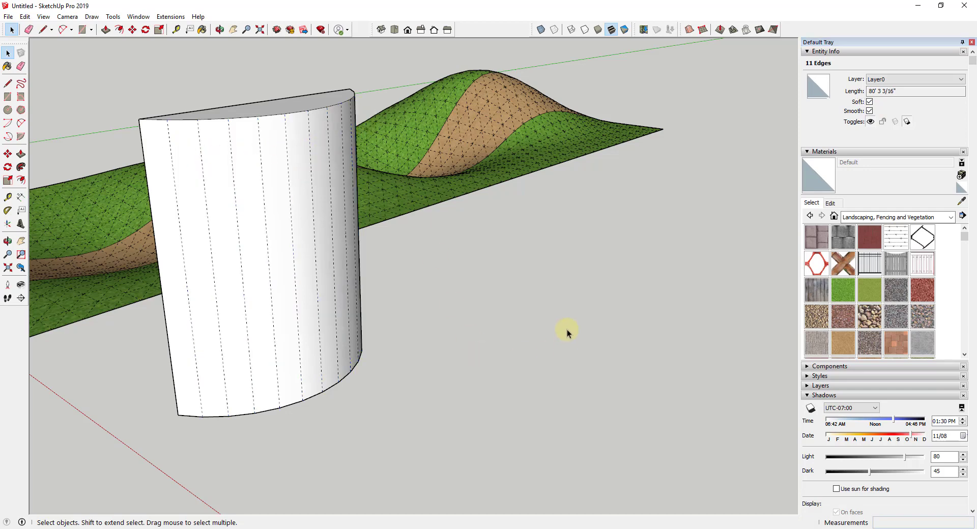
scroll(453, 296, down, 3)
middle_drag(453, 295, 542, 388)
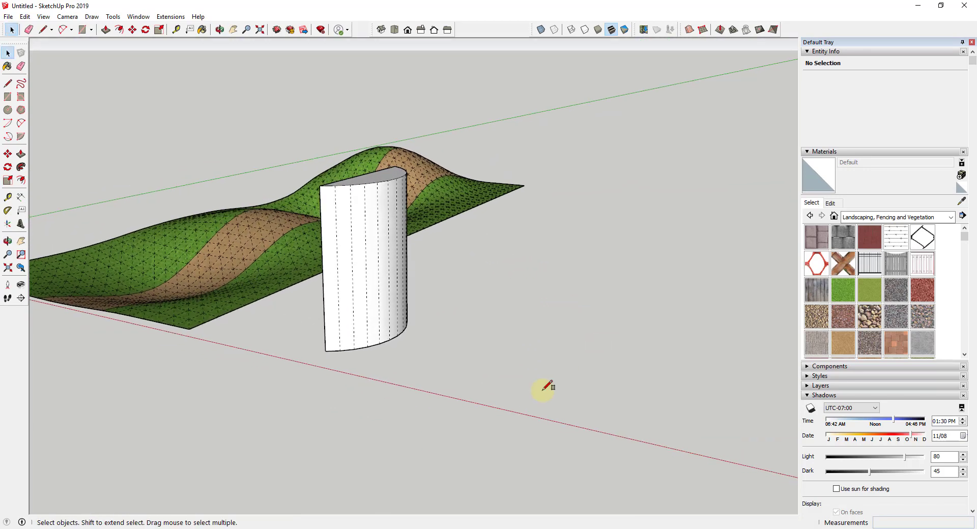
Draw a rectangle about 4' 4" by 5' 5" on the ground beside the curved solid and extrude it into a box about 5' 6 1/2" tall
key(r)
click(519, 389)
click(661, 361)
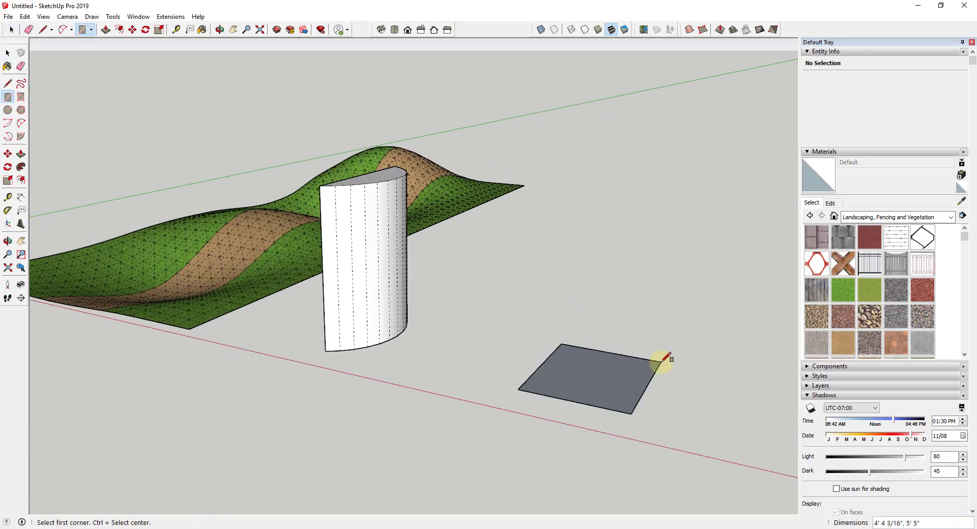
key(p)
drag(627, 388, 621, 246)
key(space)
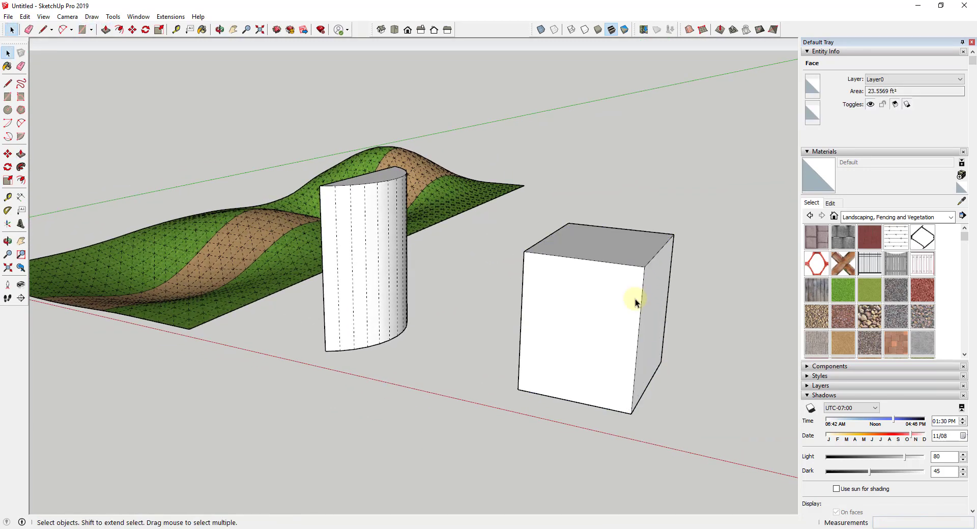
Turn on Soft for the vertical edge at the box's front corner and turn off the hidden geometry display
click(642, 304)
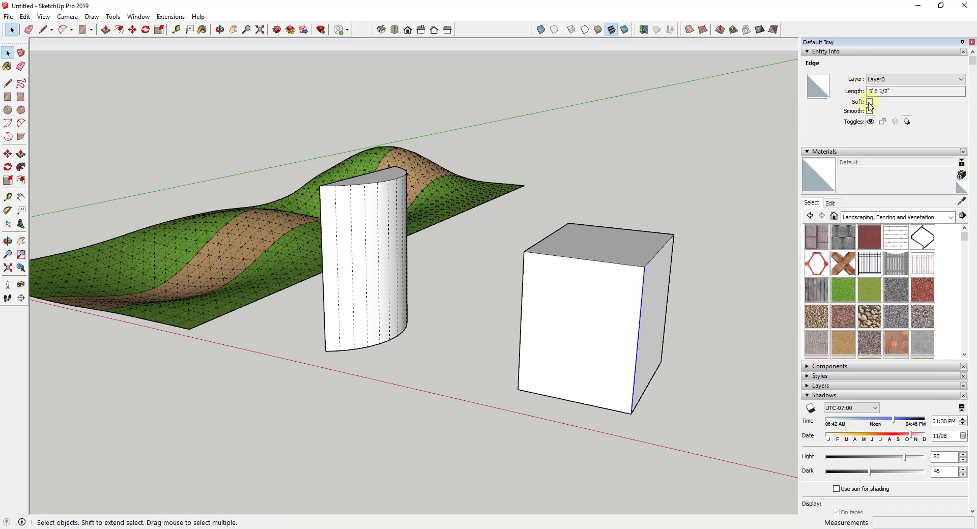
click(869, 102)
click(29, 30)
click(43, 17)
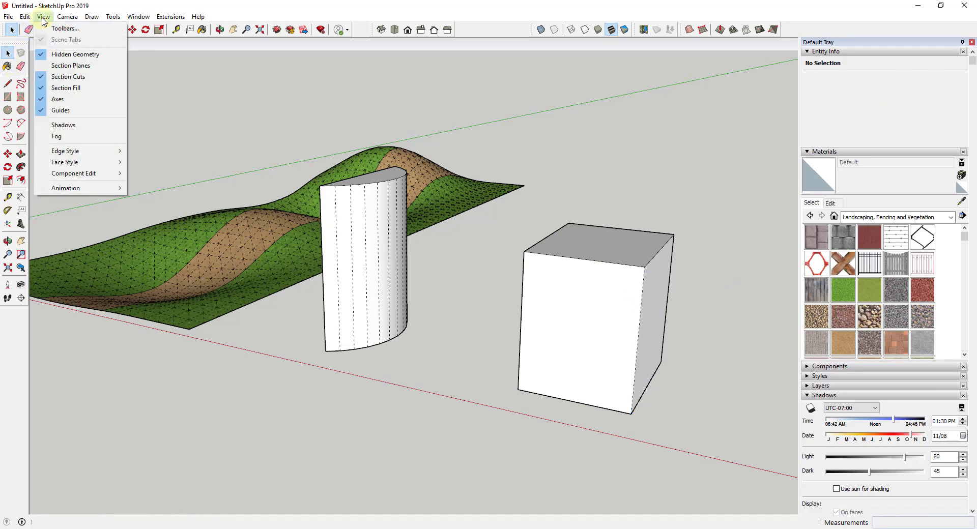
click(75, 54)
Select the box's two side faces across the softened edge to check that they act as one surface, and clear the selection
middle_drag(575, 316, 684, 325)
click(593, 300)
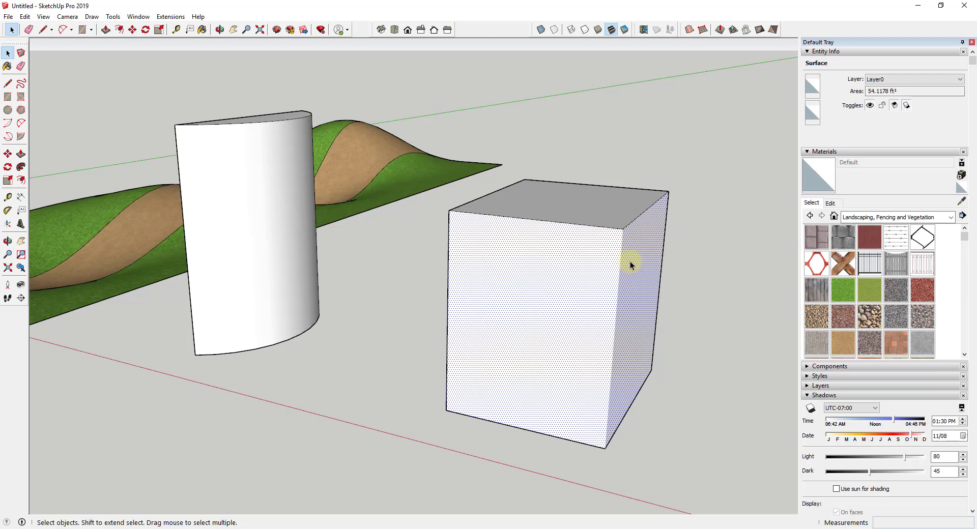
middle_drag(630, 261, 647, 243)
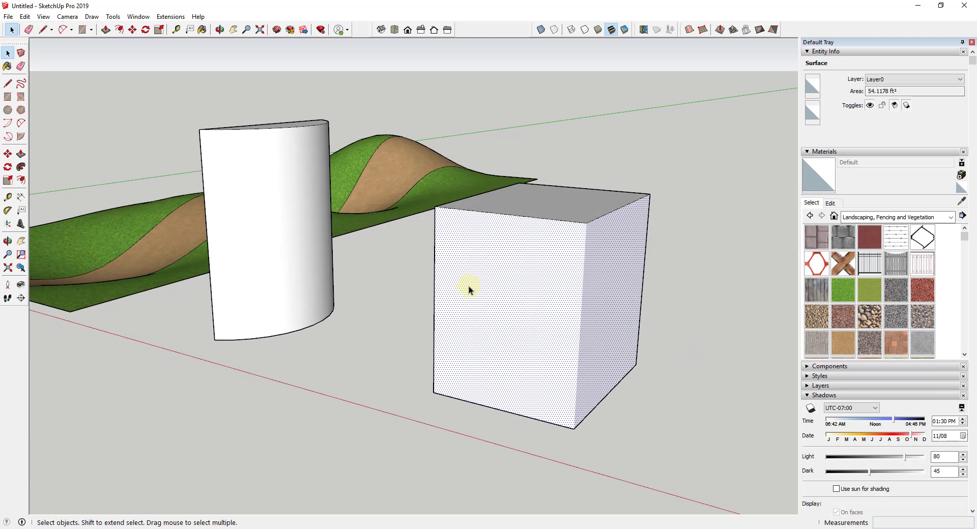
click(684, 273)
Show hidden geometry again and turn on Smooth for the box's softened vertical edge
click(44, 17)
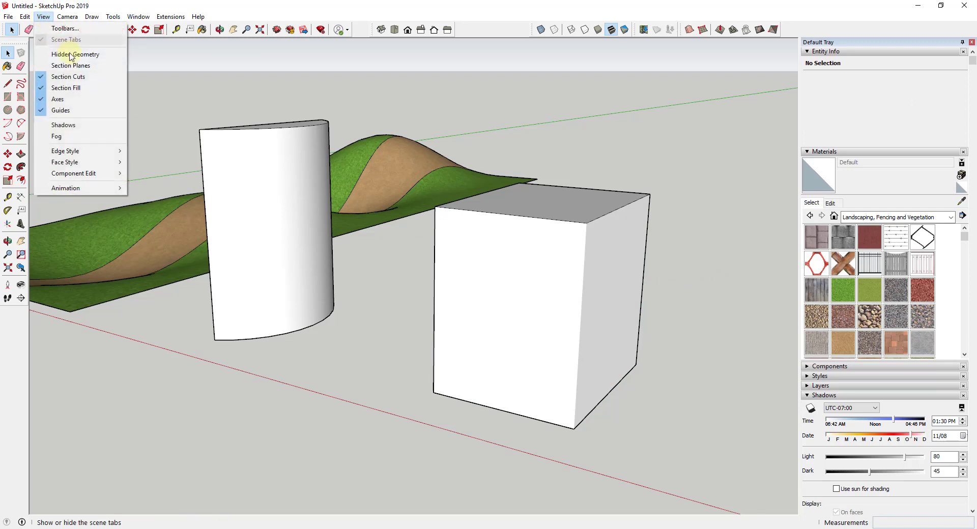
click(71, 55)
click(583, 275)
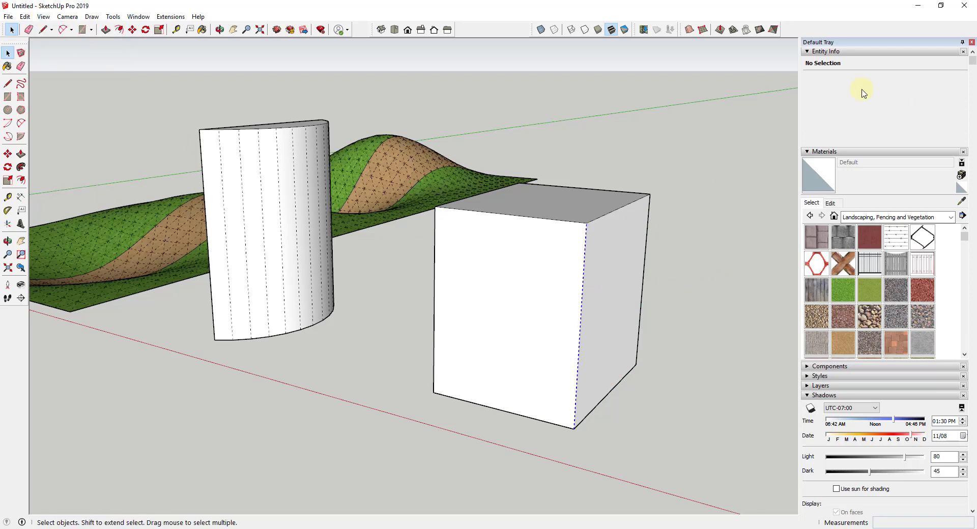
click(869, 110)
click(773, 269)
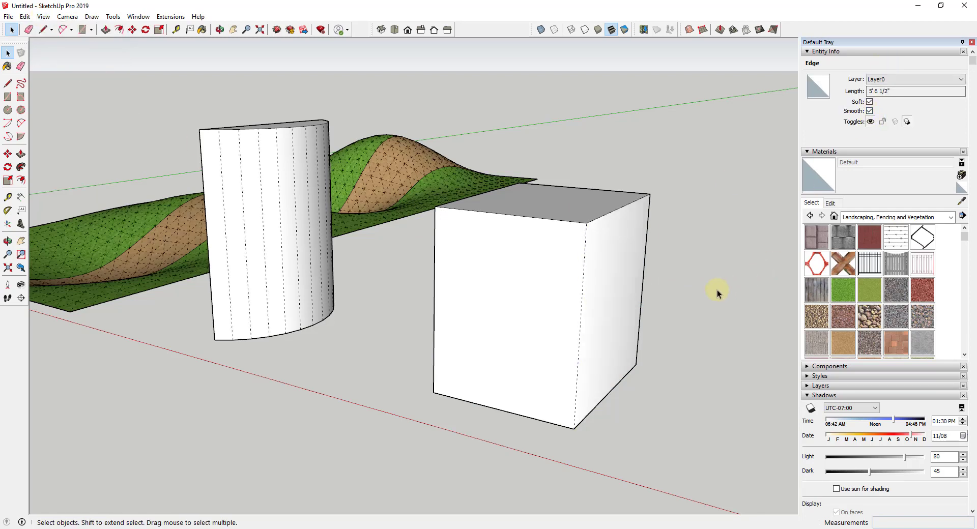
Turn off the hidden geometry display and examine the shading across the box's smoothed corner from several angles
middle_drag(711, 286, 704, 305)
click(32, 18)
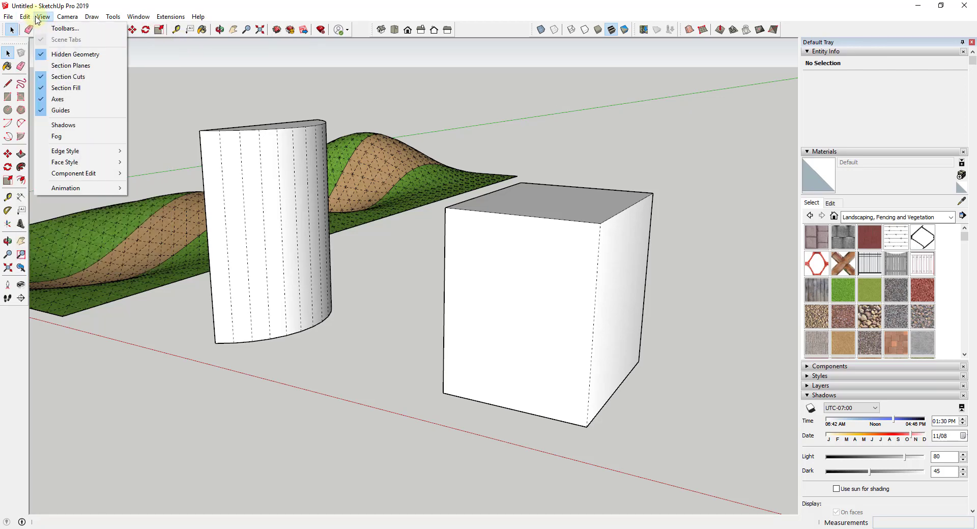
click(55, 55)
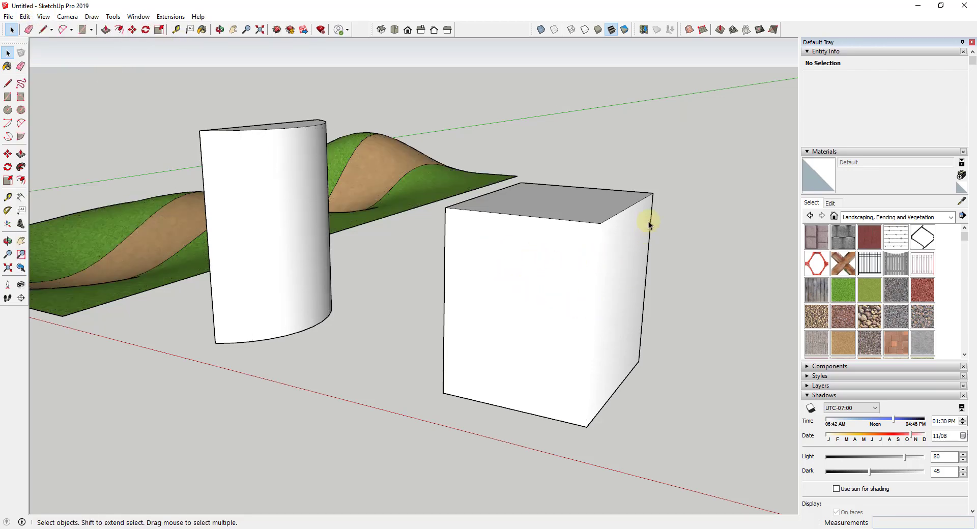
middle_drag(574, 297, 539, 279)
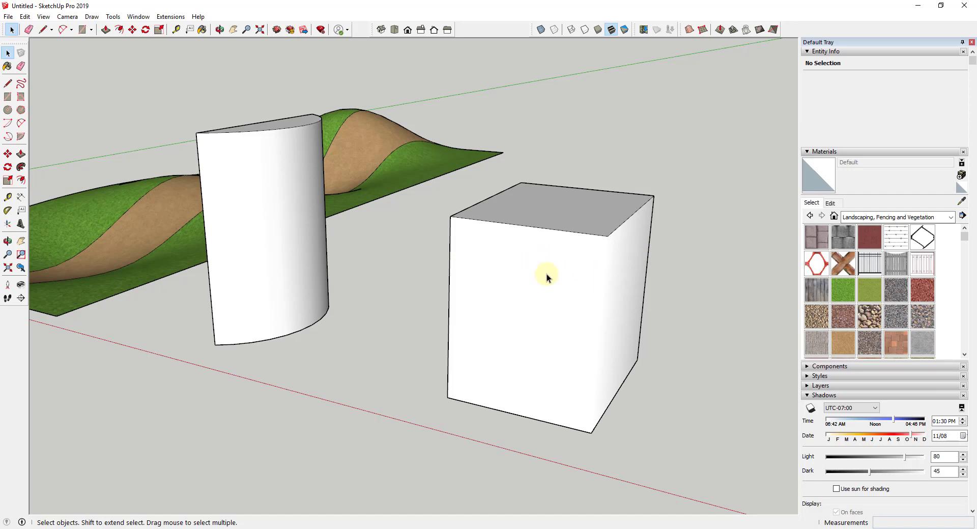
middle_drag(642, 262, 595, 333)
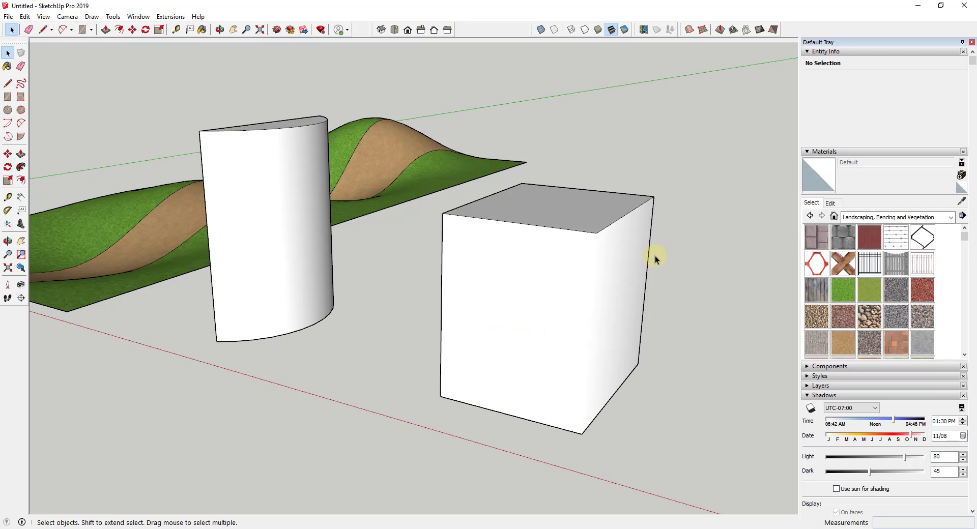
middle_drag(585, 291, 606, 291)
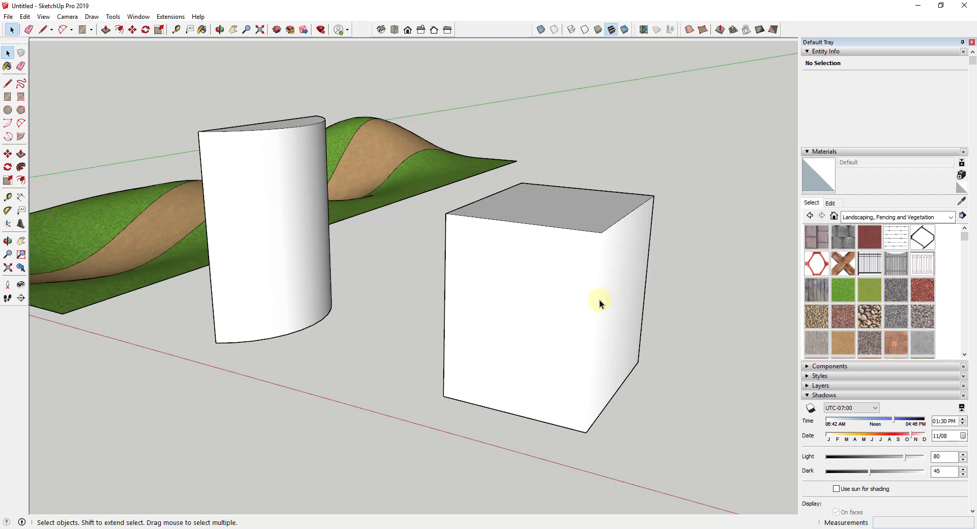
middle_drag(608, 301, 625, 314)
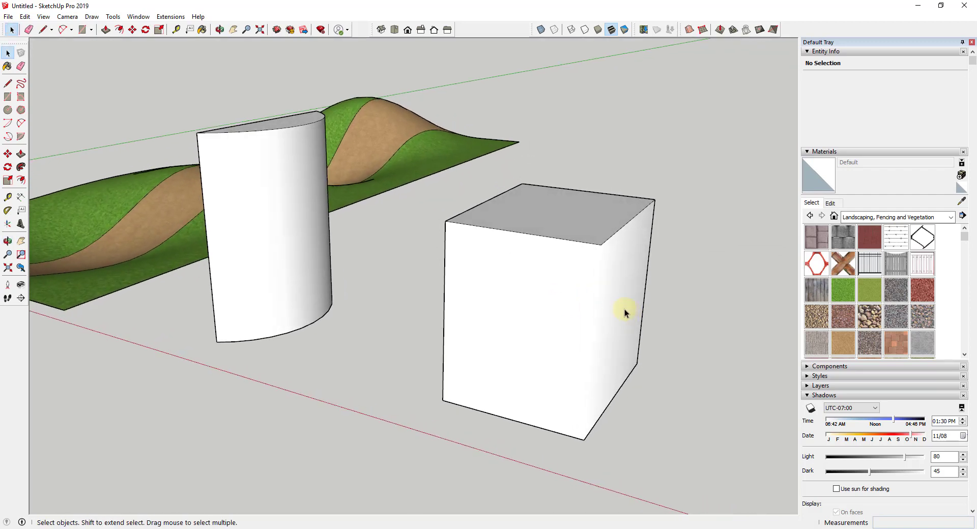